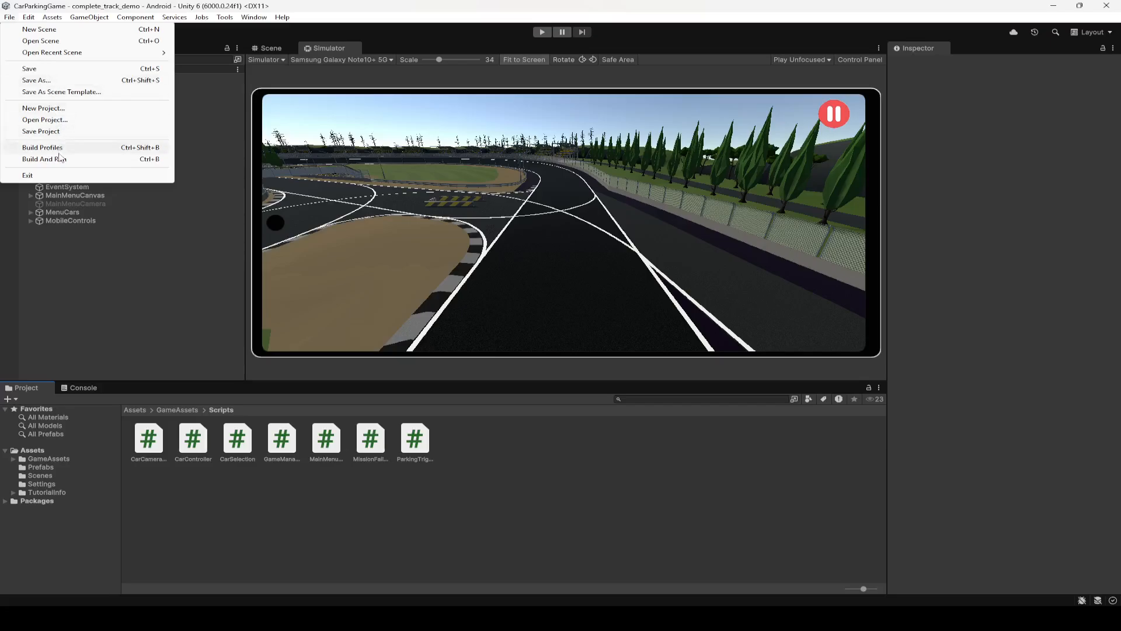
- Review the Android, PlayStation 4, Linux and iOS platform entries in the build profiles, ending on Android, and close the window
{"action": "left_click", "coordinate": [58, 148]}
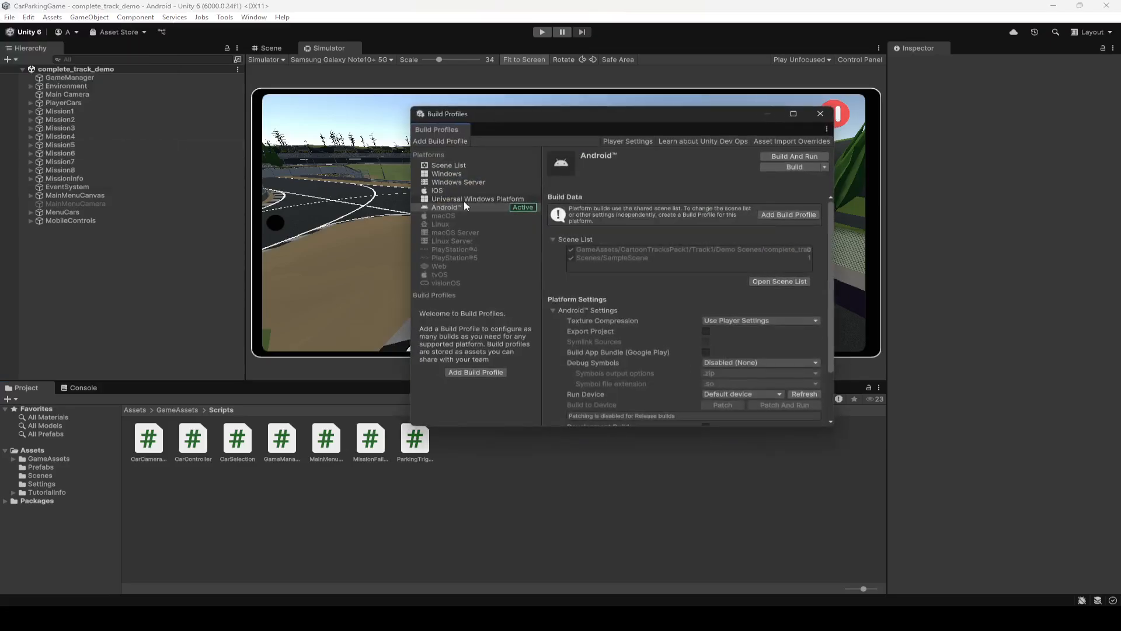
{"action": "left_click", "coordinate": [460, 208]}
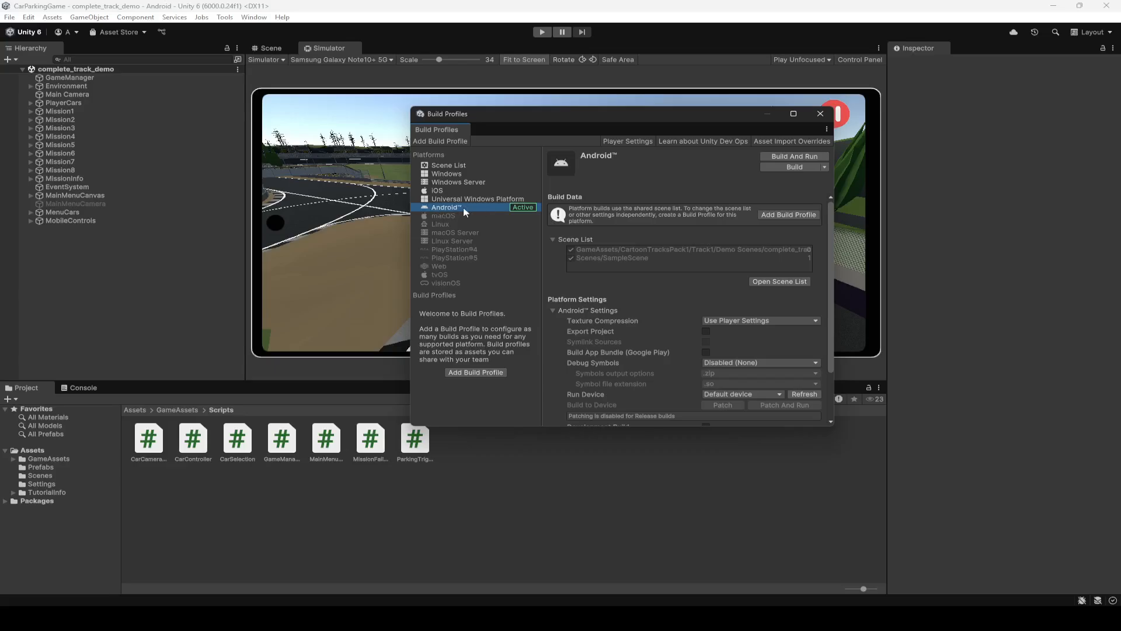
{"action": "left_click", "coordinate": [448, 248]}
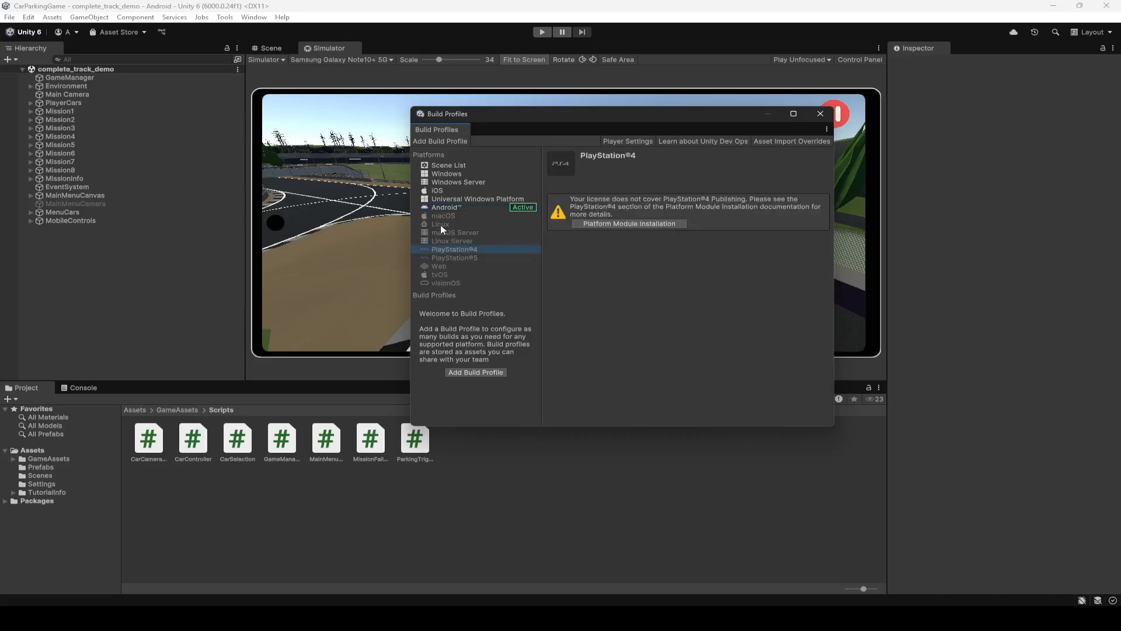
{"action": "left_click", "coordinate": [440, 223]}
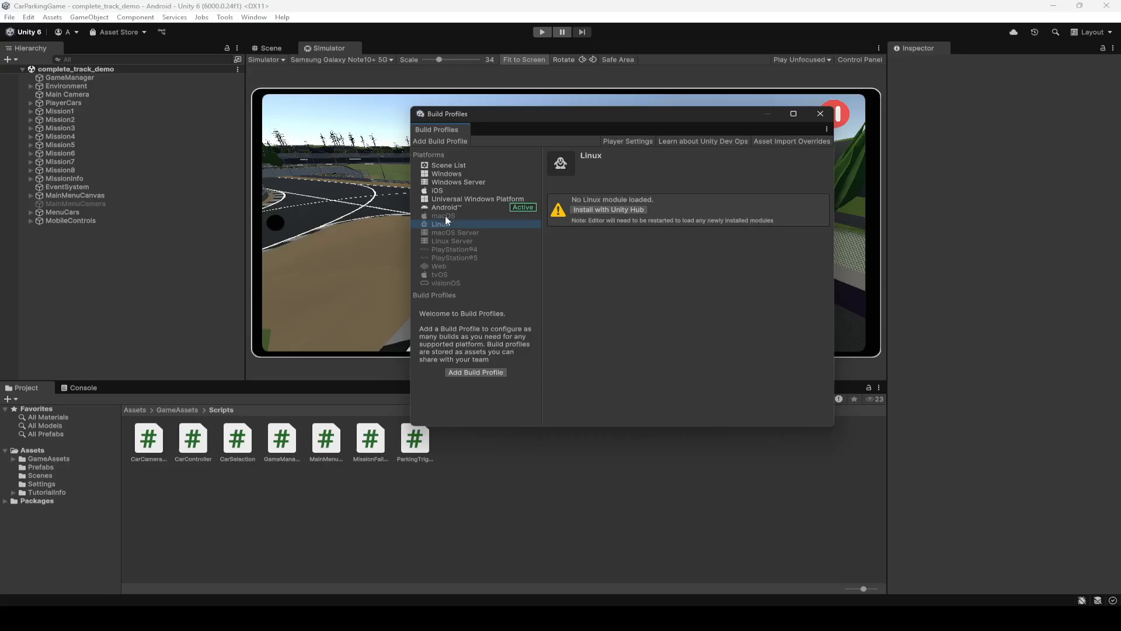
{"action": "left_click", "coordinate": [446, 207]}
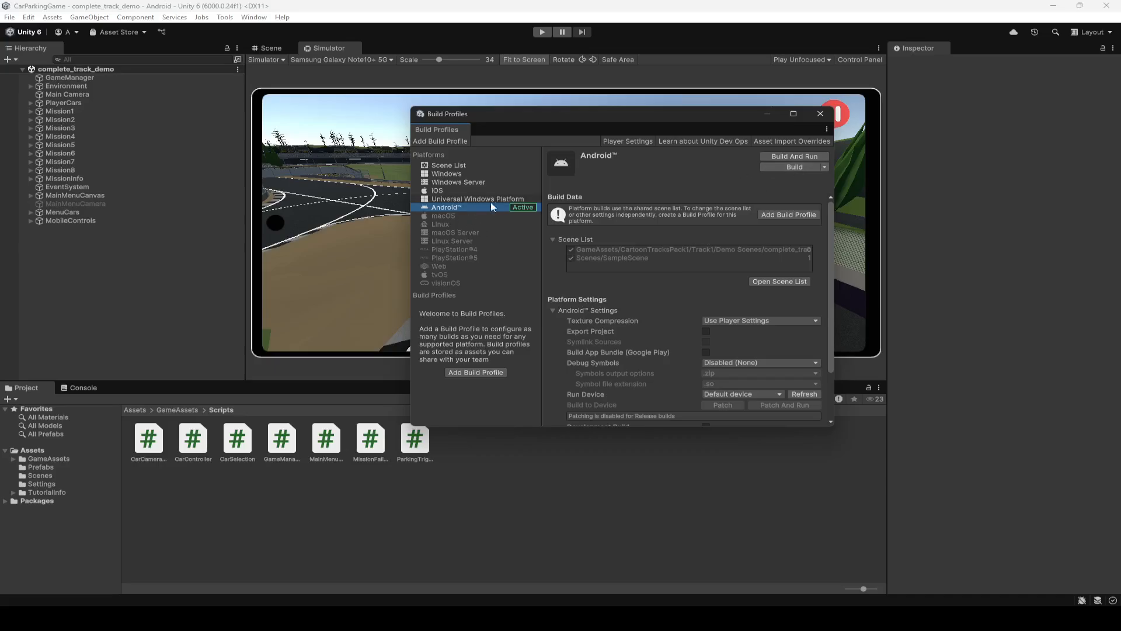
{"action": "left_click", "coordinate": [445, 190]}
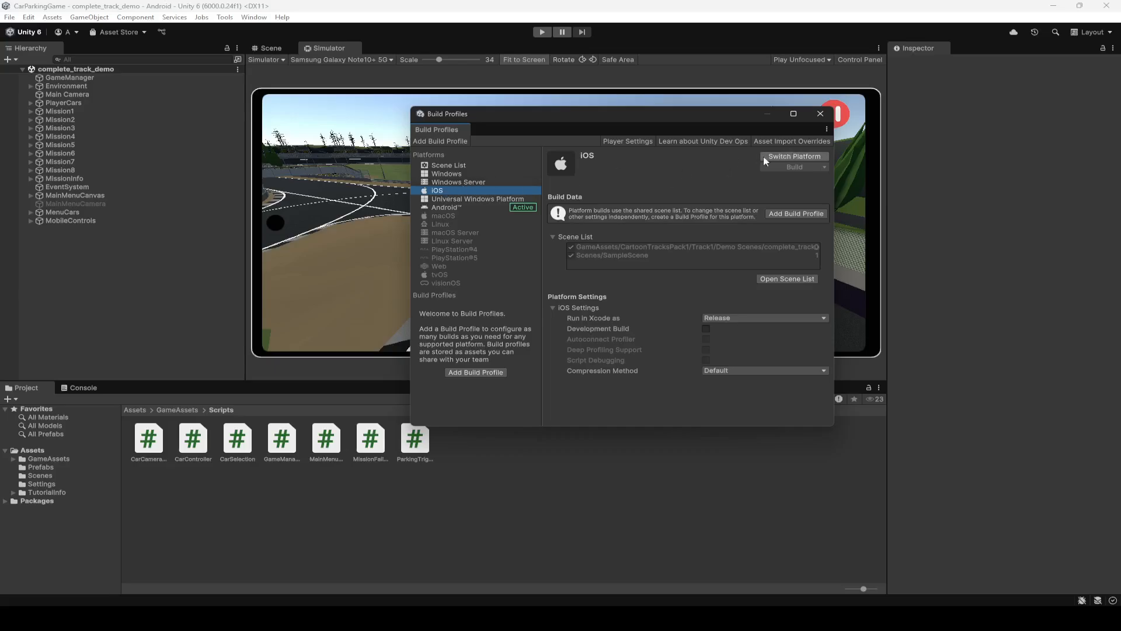
{"action": "left_click", "coordinate": [445, 207]}
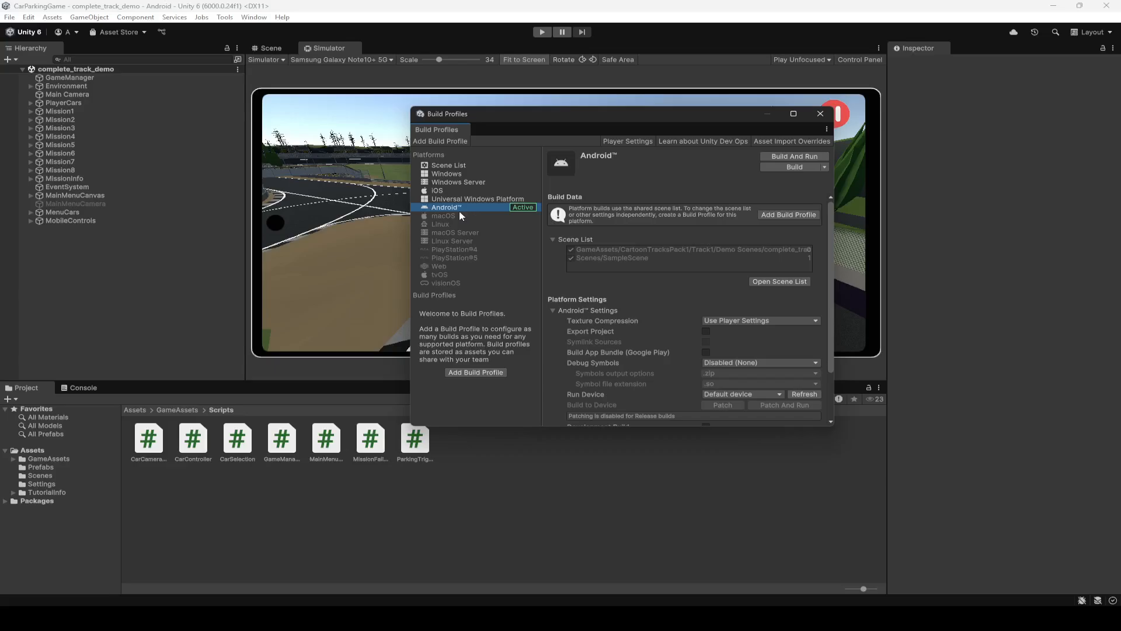
{"action": "left_click", "coordinate": [820, 113]}
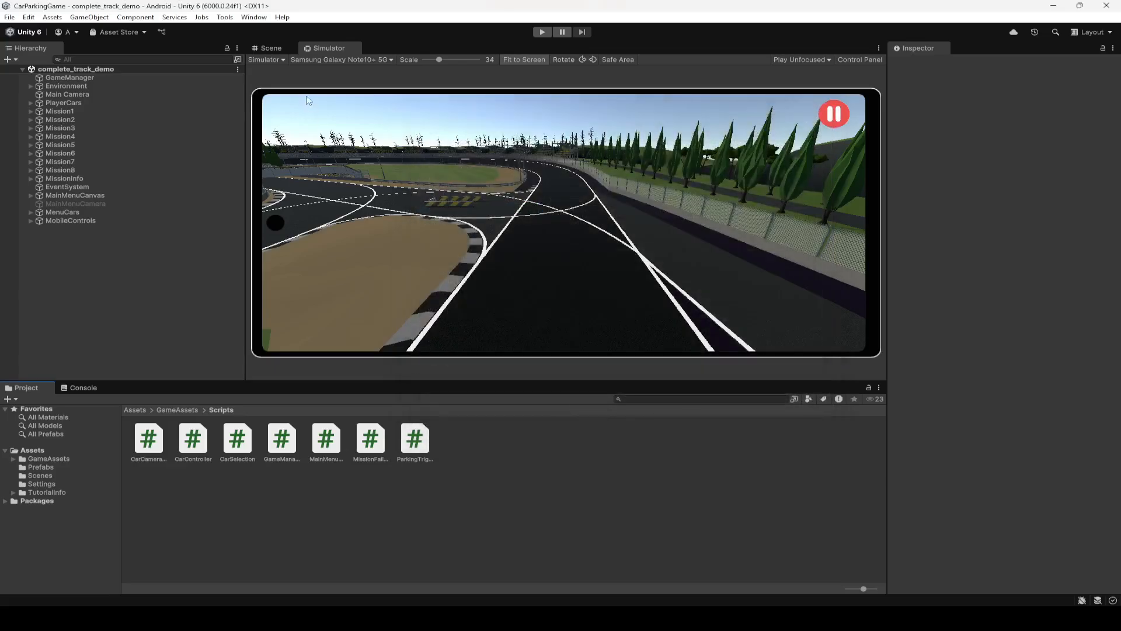
- Switch the preview to Game view and back to Simulator view
{"action": "left_click", "coordinate": [277, 60]}
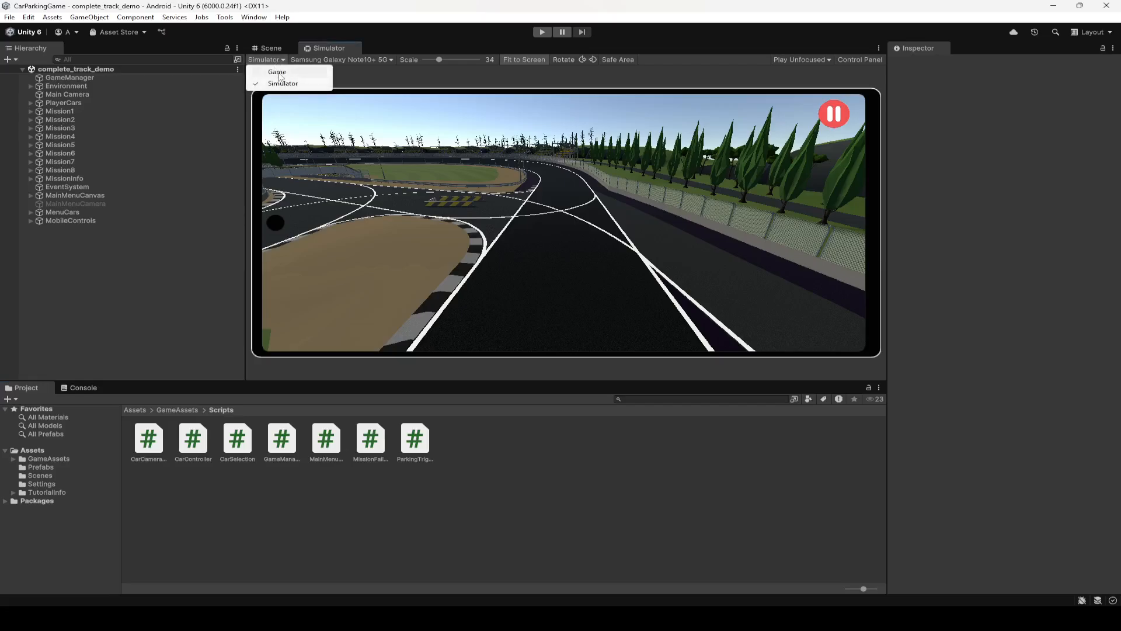
{"action": "left_click", "coordinate": [277, 70]}
{"action": "left_click", "coordinate": [274, 60]}
{"action": "left_click", "coordinate": [284, 82]}
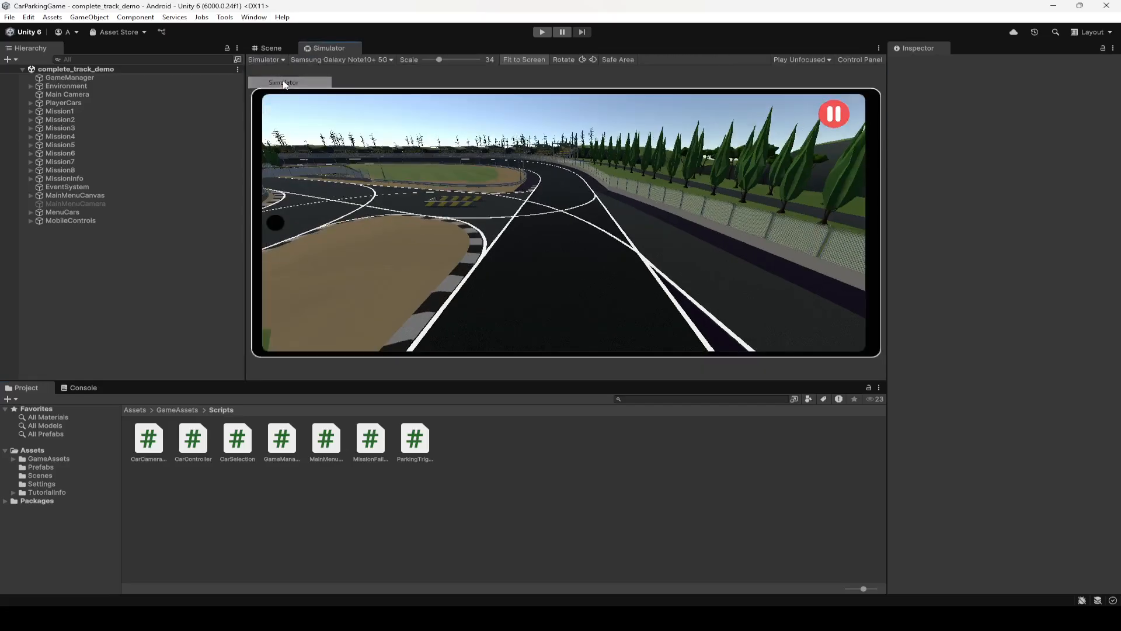
- Browse the list of simulated devices from the Samsung and Xiaomi phones up to the Apple models, keeping the selected device
{"action": "left_click", "coordinate": [341, 61]}
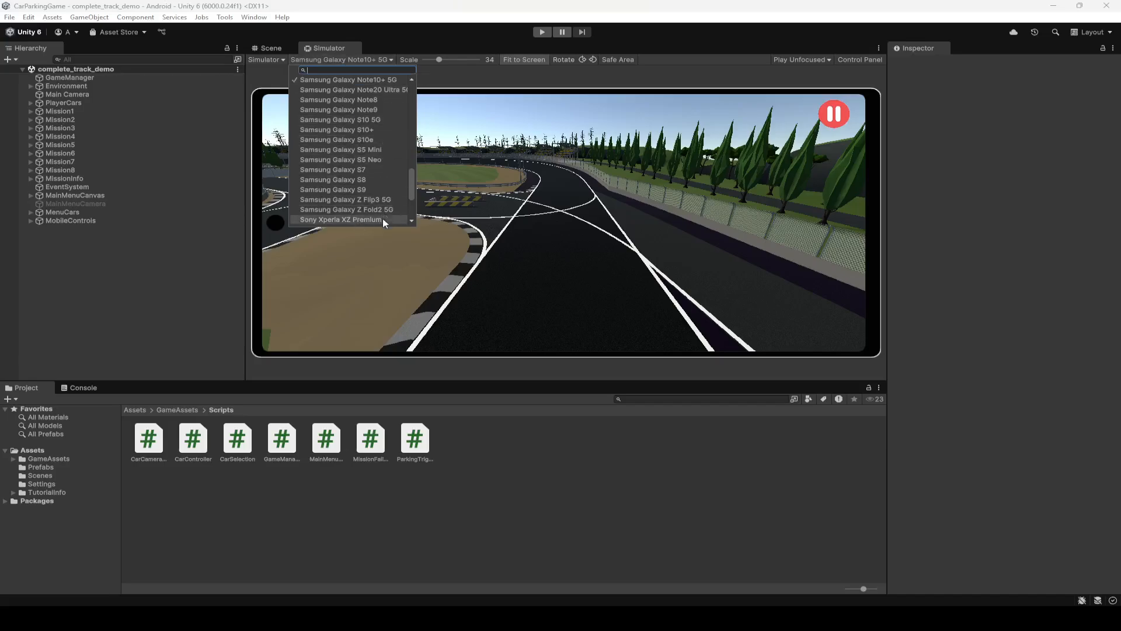
{"action": "left_click_drag", "start_coordinate": [413, 197], "coordinate": [421, 164]}
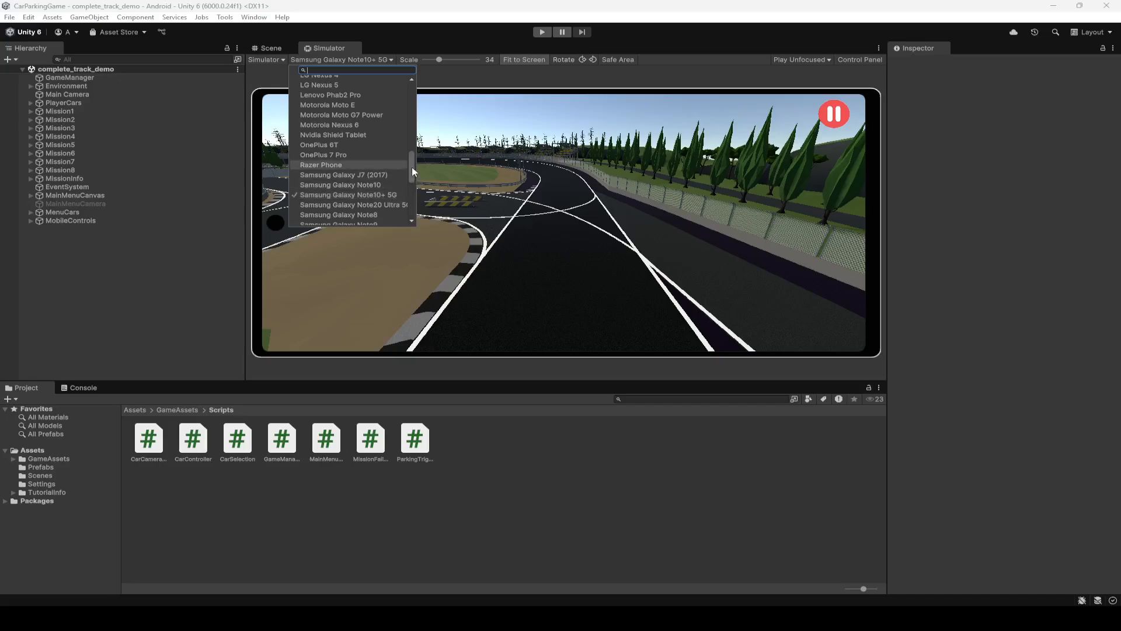
{"action": "left_click_drag", "start_coordinate": [411, 167], "coordinate": [412, 108]}
{"action": "left_click", "coordinate": [133, 362]}
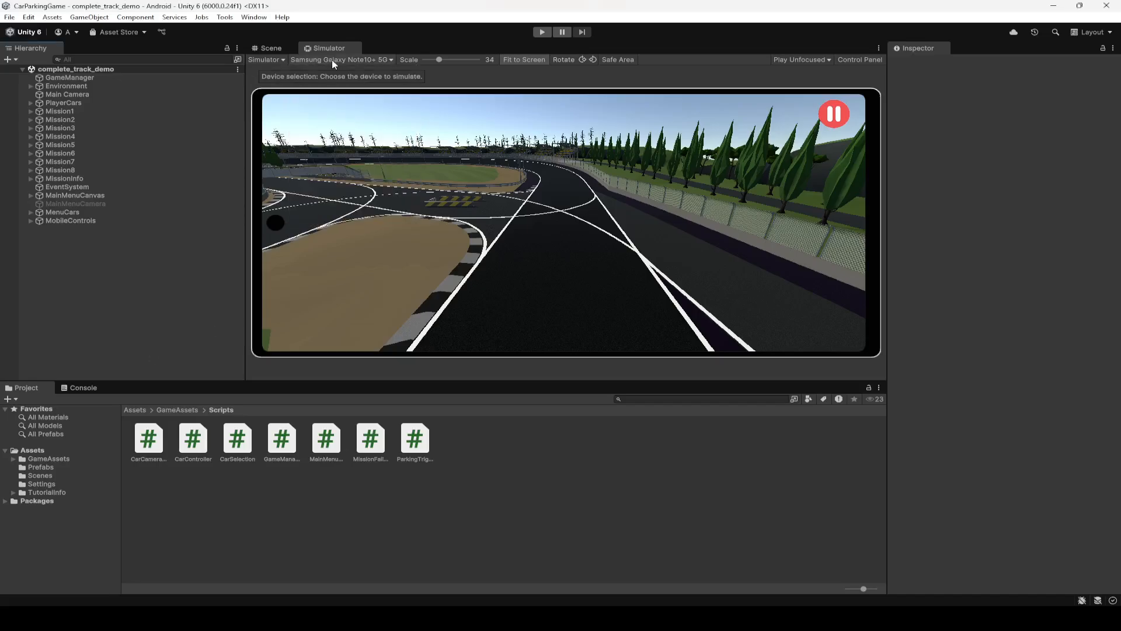
{"action": "left_click", "coordinate": [331, 60]}
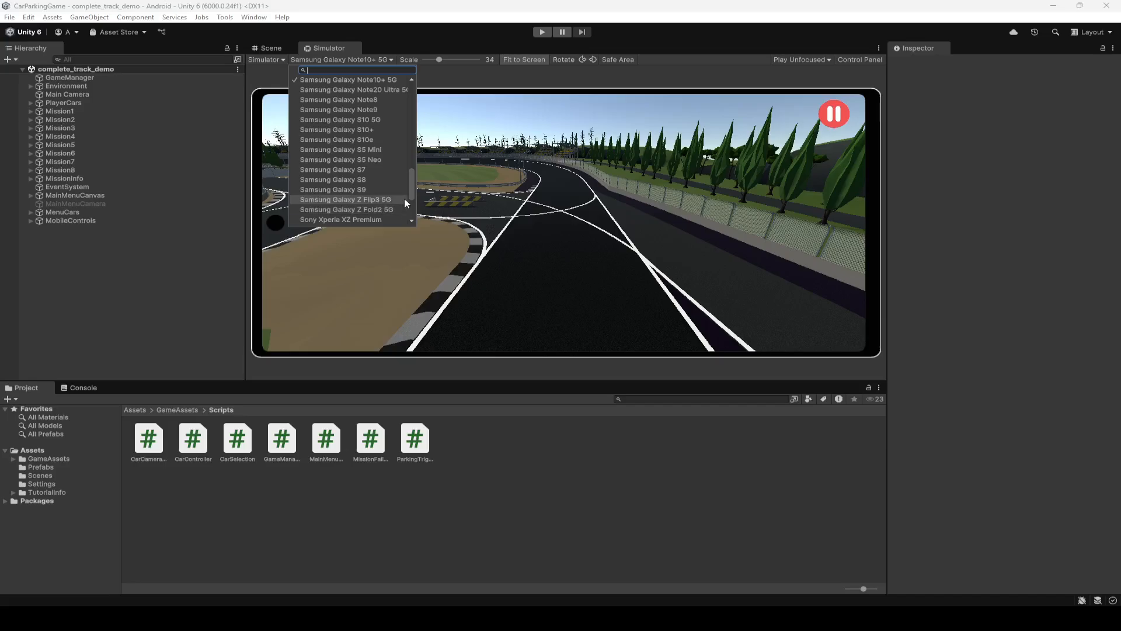
{"action": "scroll", "coordinate": [352, 222], "scroll_direction": "down", "scroll_amount": 4}
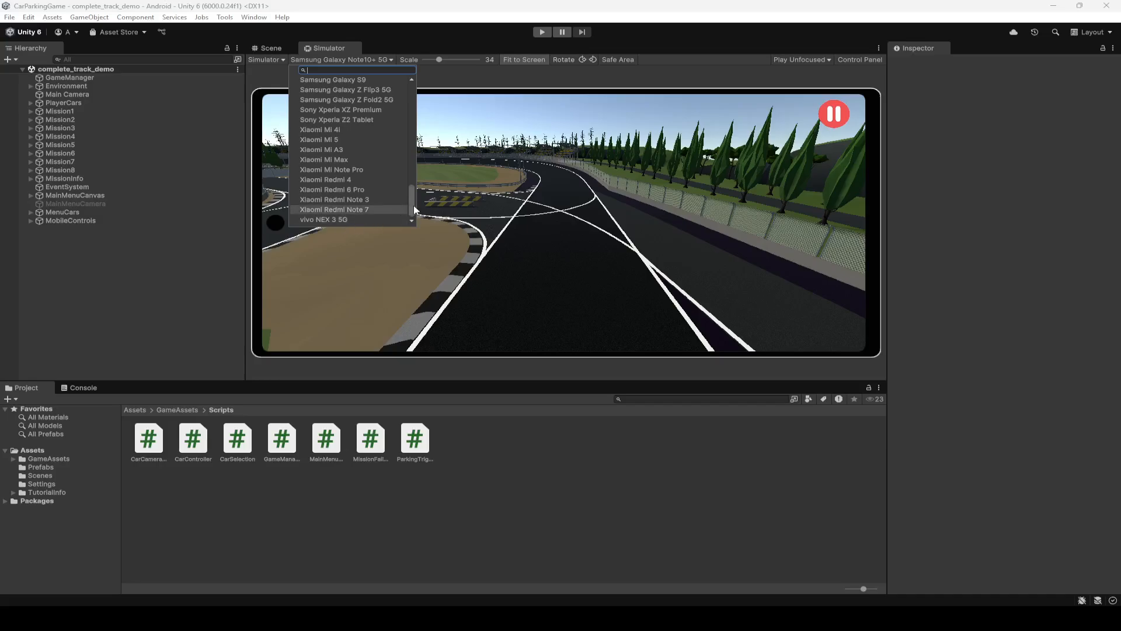
{"action": "left_click_drag", "start_coordinate": [411, 202], "coordinate": [418, 92]}
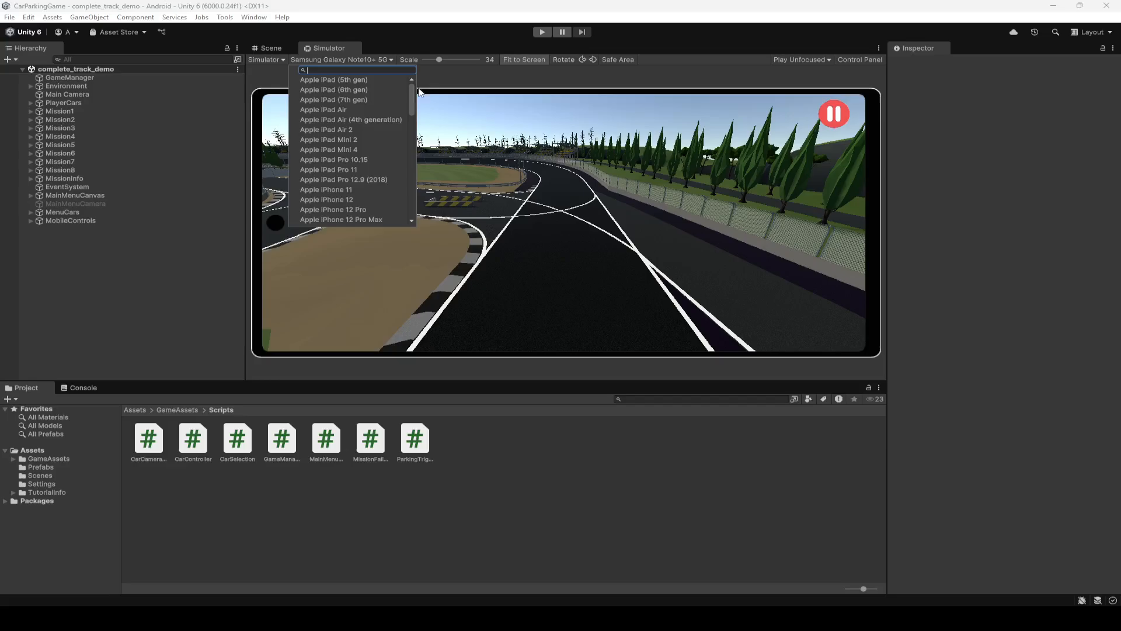
{"action": "left_click", "coordinate": [80, 313]}
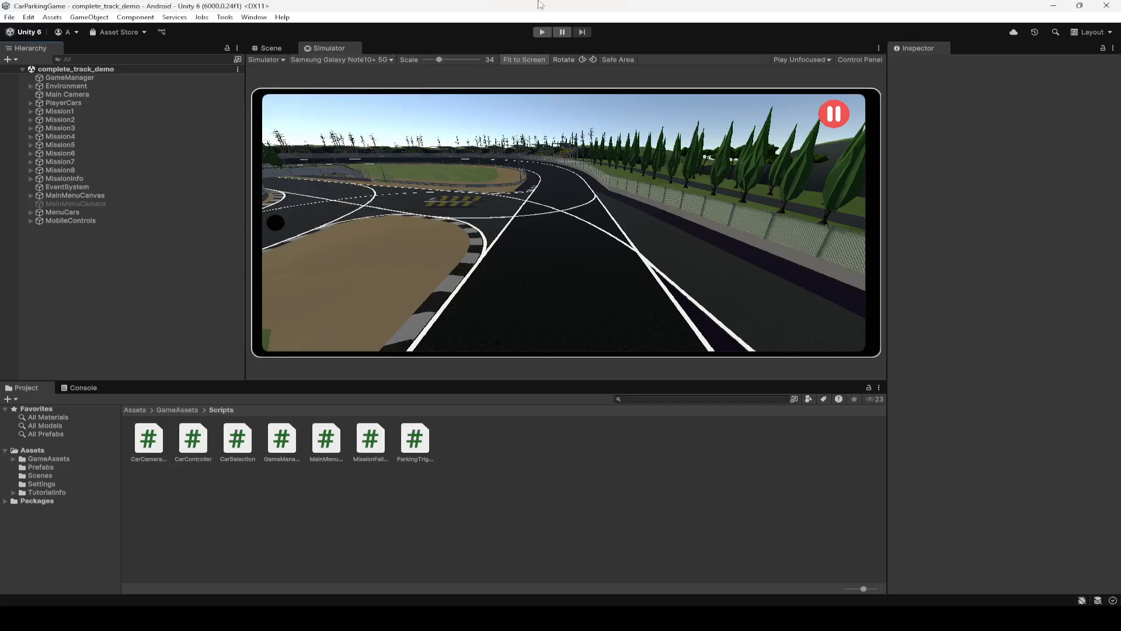
- Run the game, look at the stage list, choose the blue car and start stage 2
{"action": "left_click", "coordinate": [542, 32]}
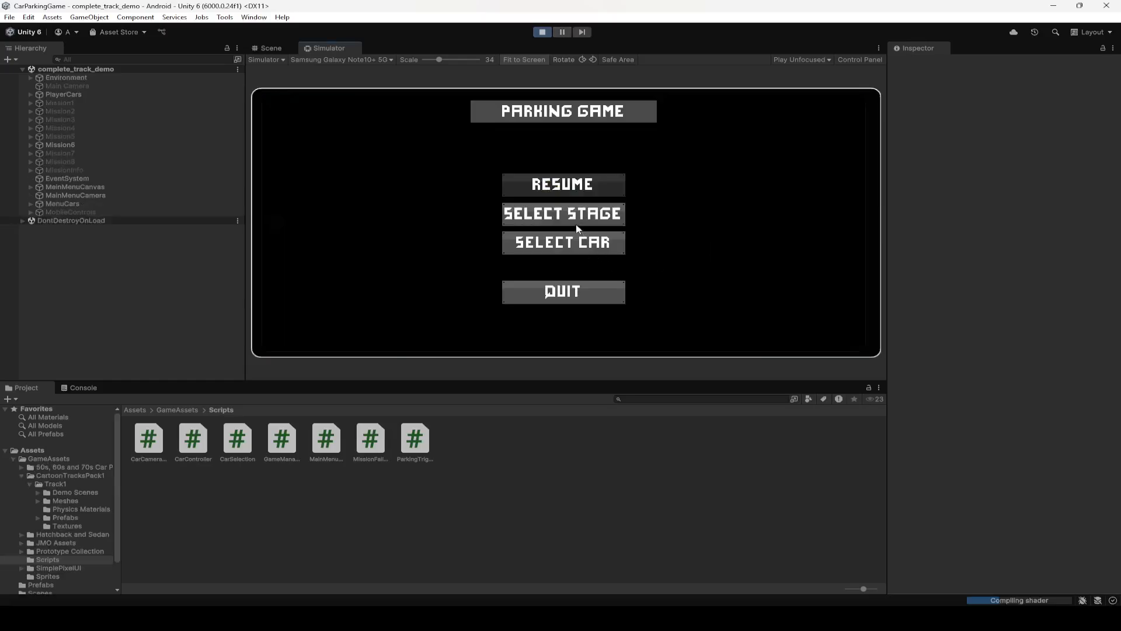
{"action": "left_click", "coordinate": [593, 217]}
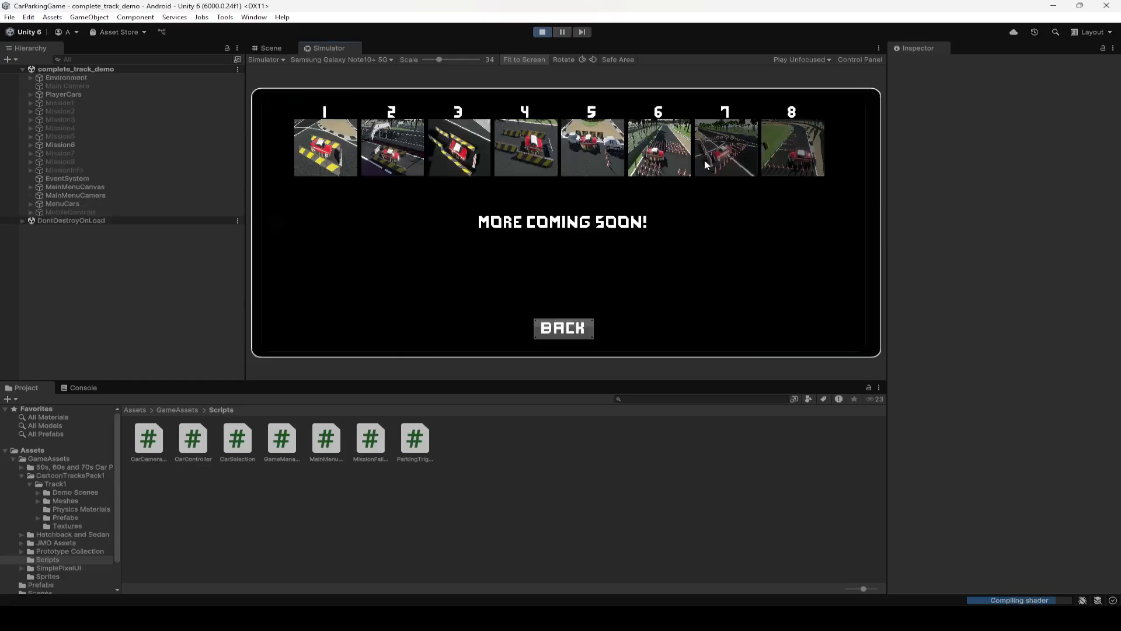
{"action": "left_click", "coordinate": [559, 336]}
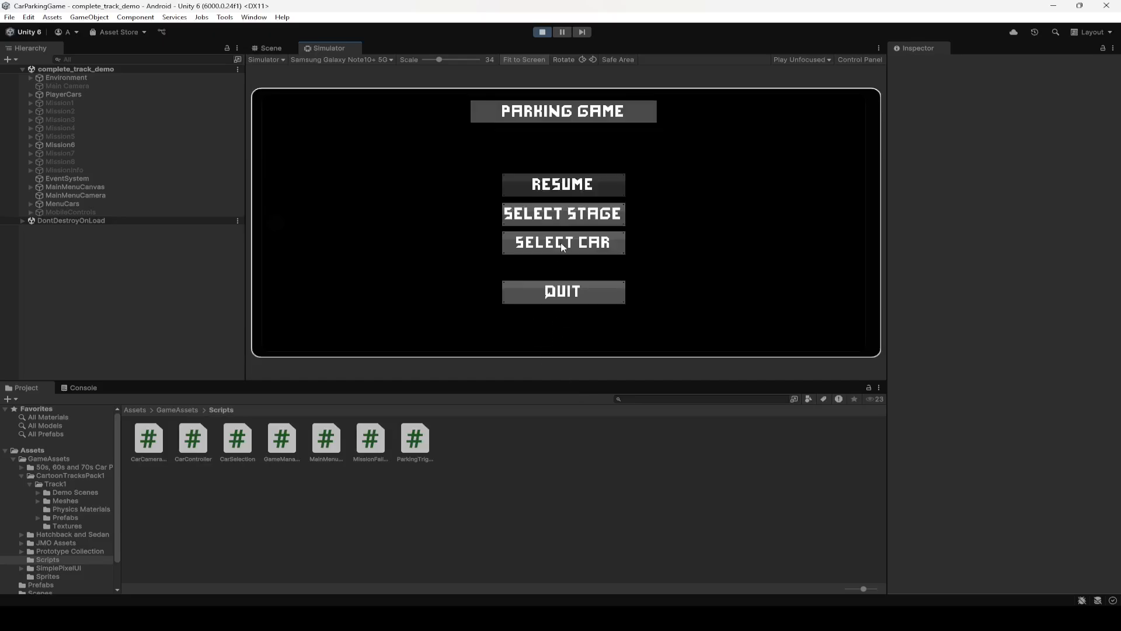
{"action": "left_click", "coordinate": [560, 243]}
{"action": "left_click", "coordinate": [827, 221]}
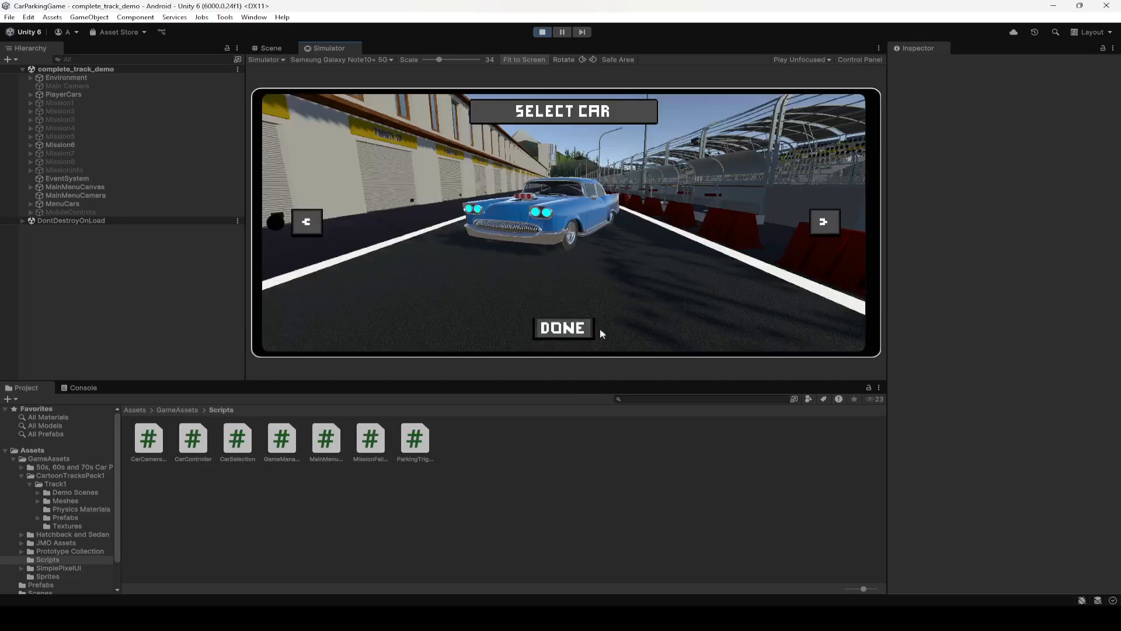
{"action": "left_click", "coordinate": [576, 330]}
{"action": "left_click", "coordinate": [564, 216]}
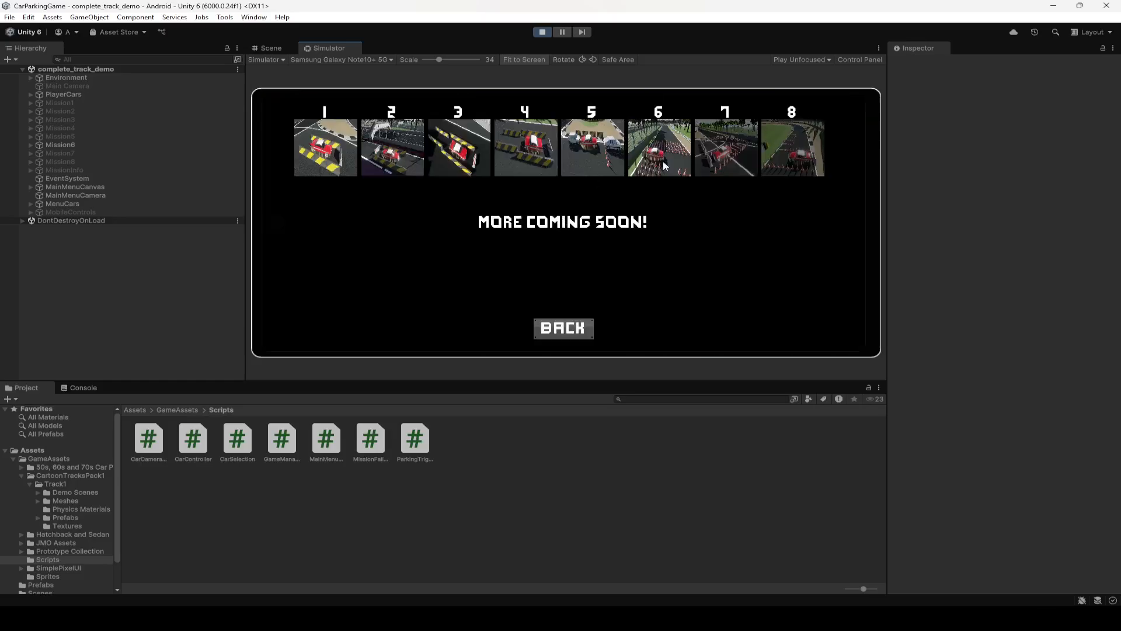
{"action": "left_click", "coordinate": [397, 159]}
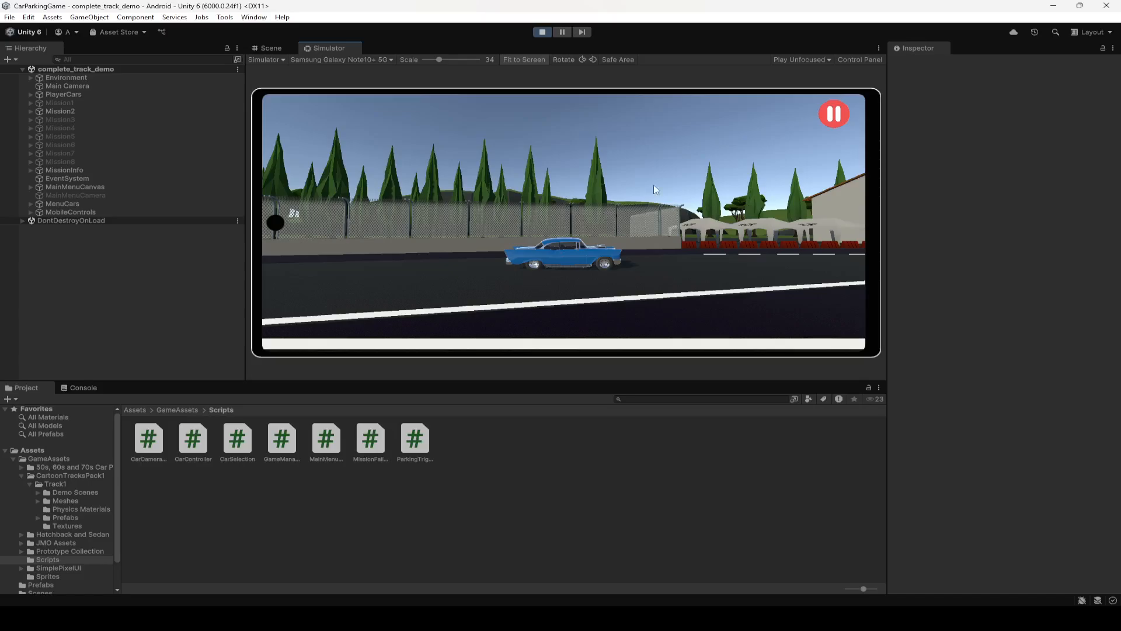
- Test pausing and resuming the running stage twice, and stop play mode
{"action": "left_click", "coordinate": [834, 113]}
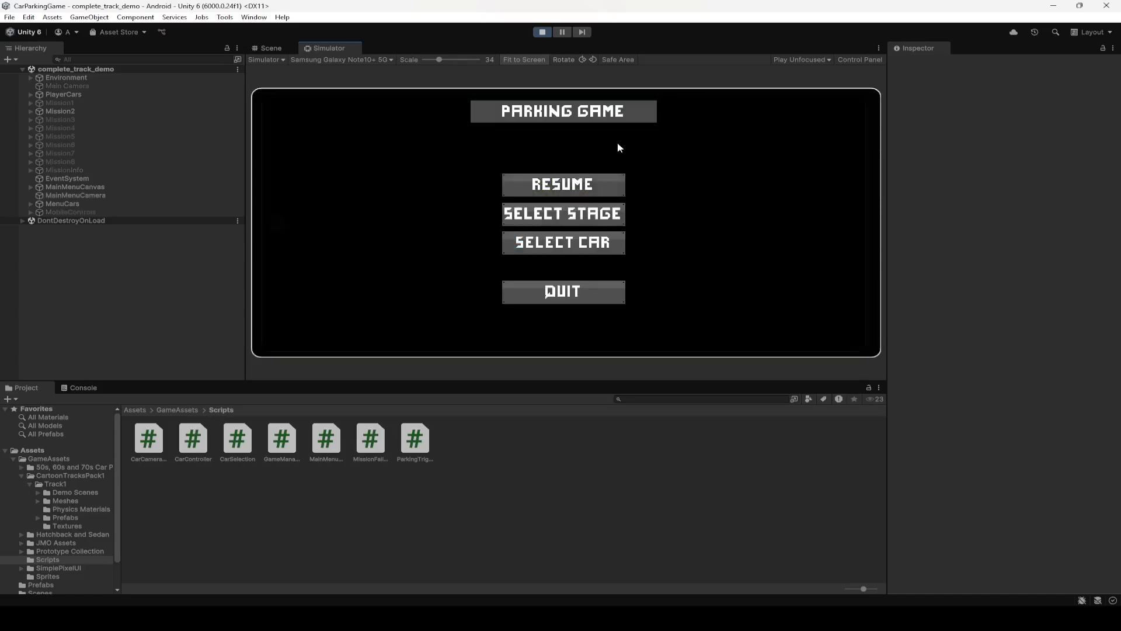
{"action": "left_click", "coordinate": [557, 188]}
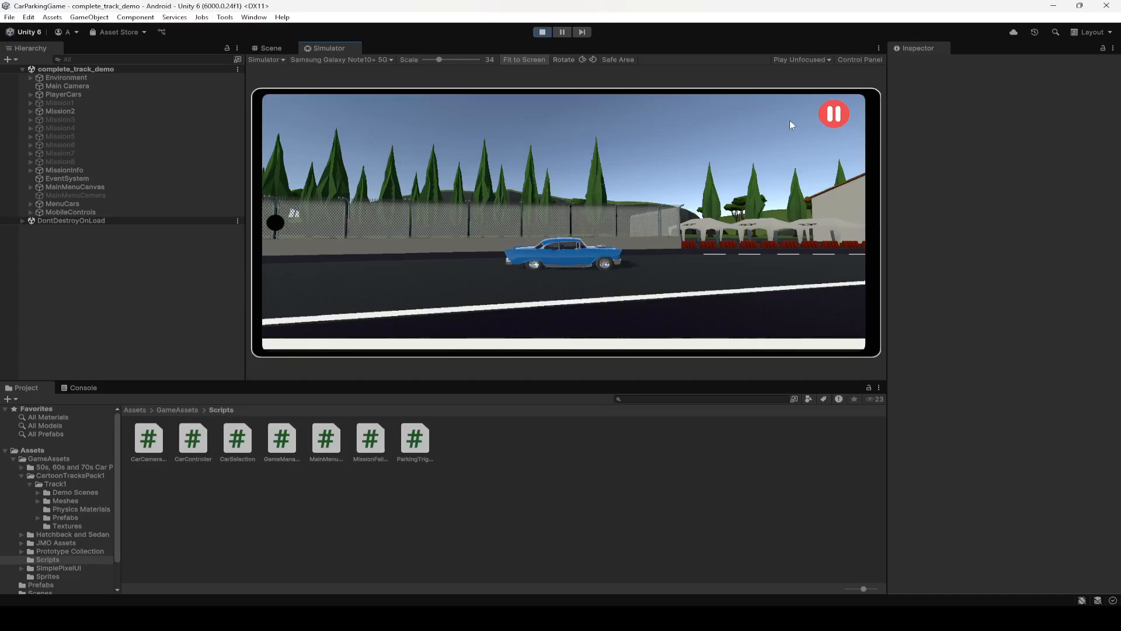
{"action": "left_click", "coordinate": [833, 114]}
{"action": "left_click", "coordinate": [565, 187]}
{"action": "left_click", "coordinate": [542, 31]}
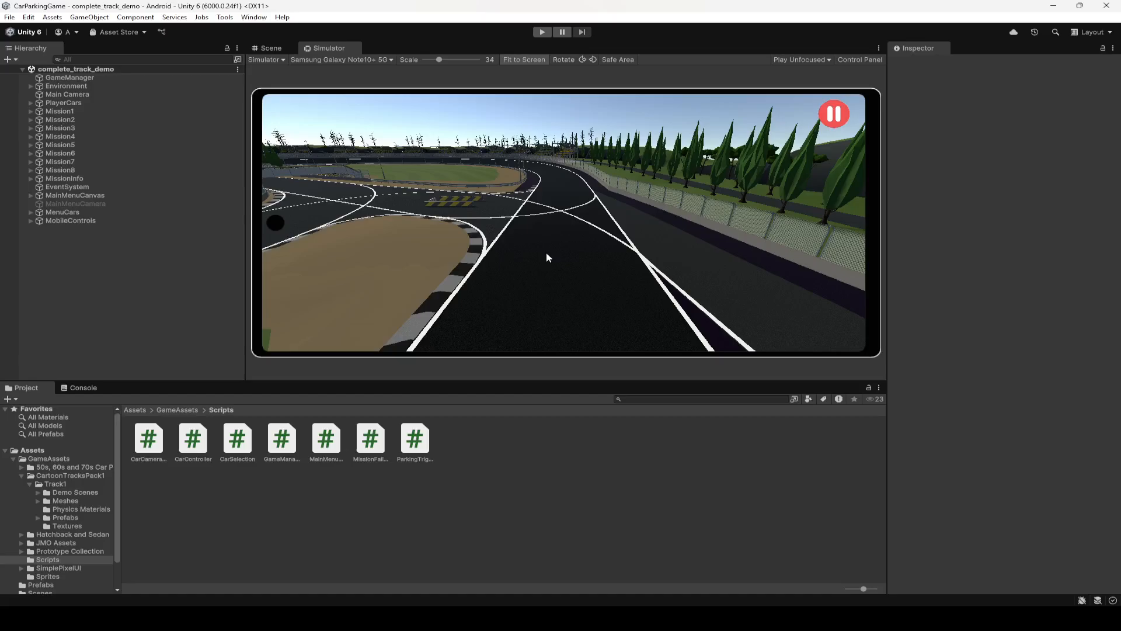
- Import all contents of the MobileInputs package from the desktop into the Unity project
{"action": "left_click", "coordinate": [1053, 6]}
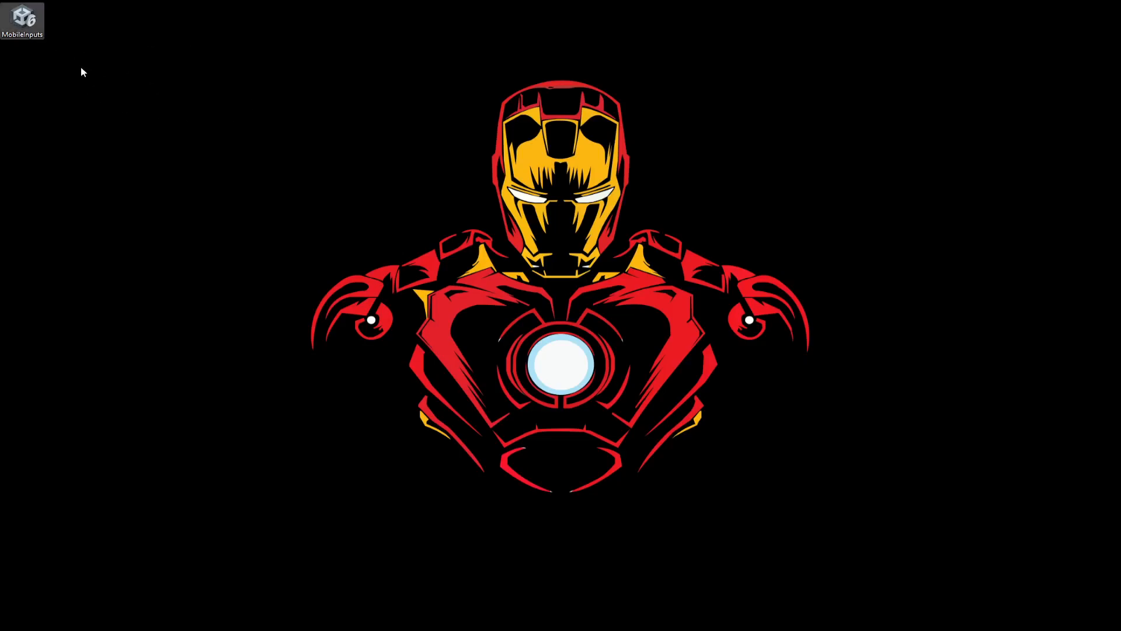
{"action": "double_click", "coordinate": [23, 21]}
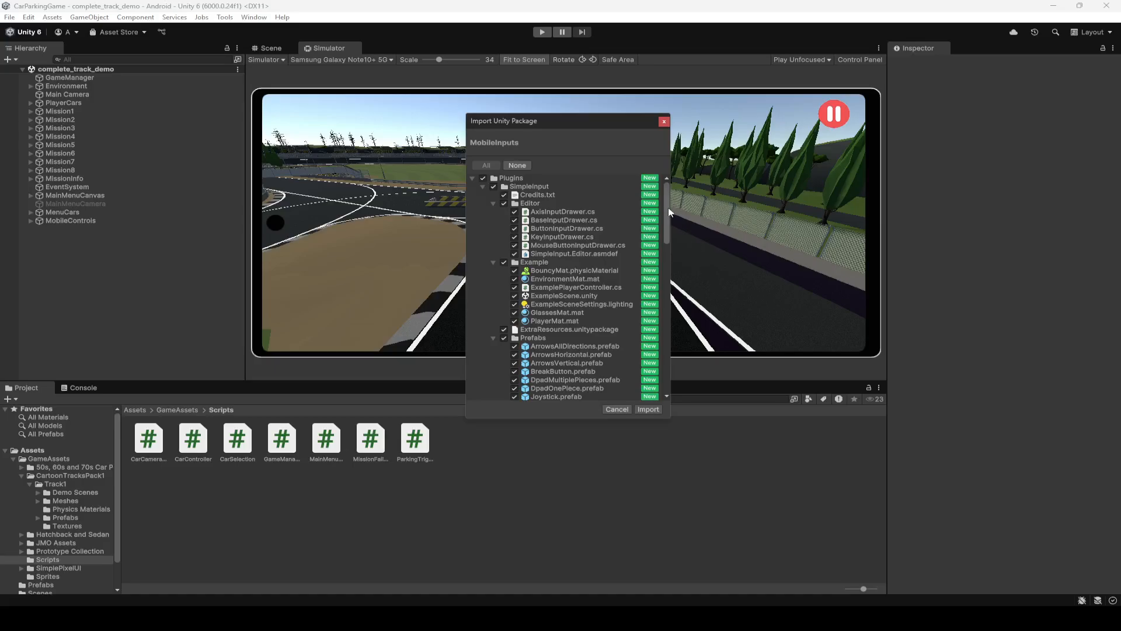
{"action": "scroll", "coordinate": [540, 364], "scroll_direction": "down", "scroll_amount": 10}
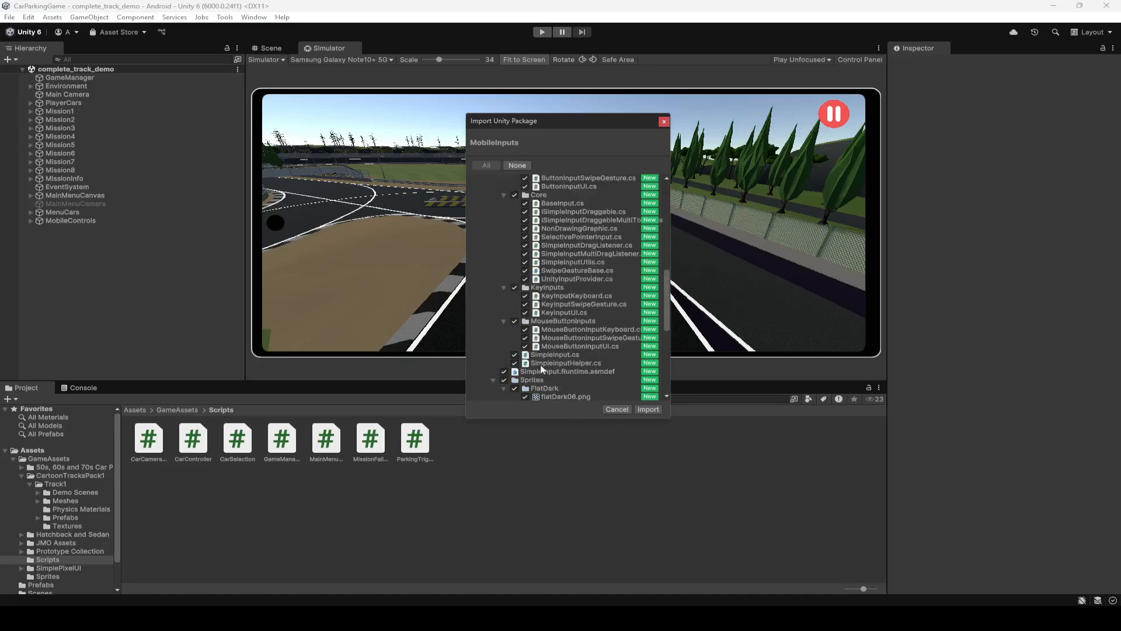
{"action": "left_click", "coordinate": [649, 410]}
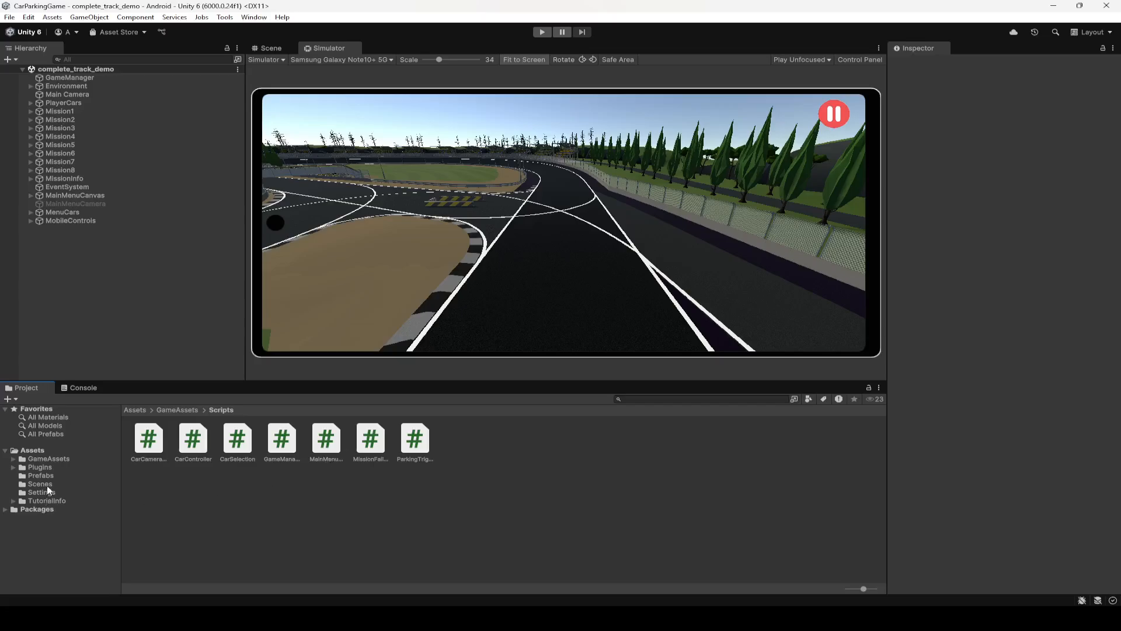
- Open the Prefabs folder of the imported SimpleInput plugin in the project assets
{"action": "left_click", "coordinate": [41, 467]}
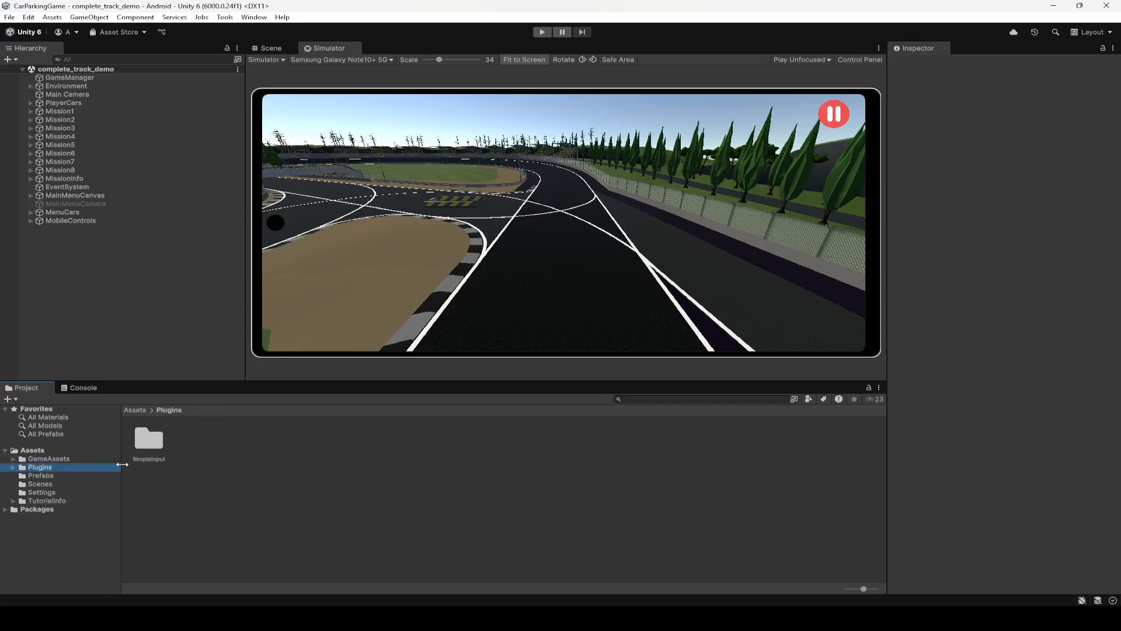
{"action": "double_click", "coordinate": [149, 447]}
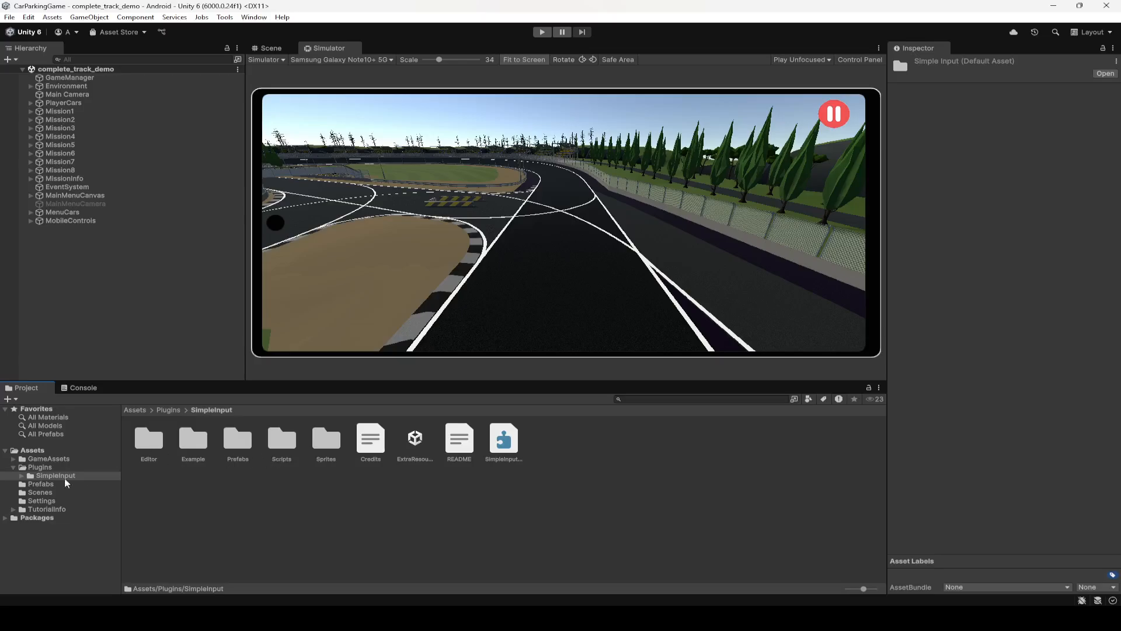
{"action": "left_click", "coordinate": [32, 468]}
{"action": "left_click", "coordinate": [49, 476]}
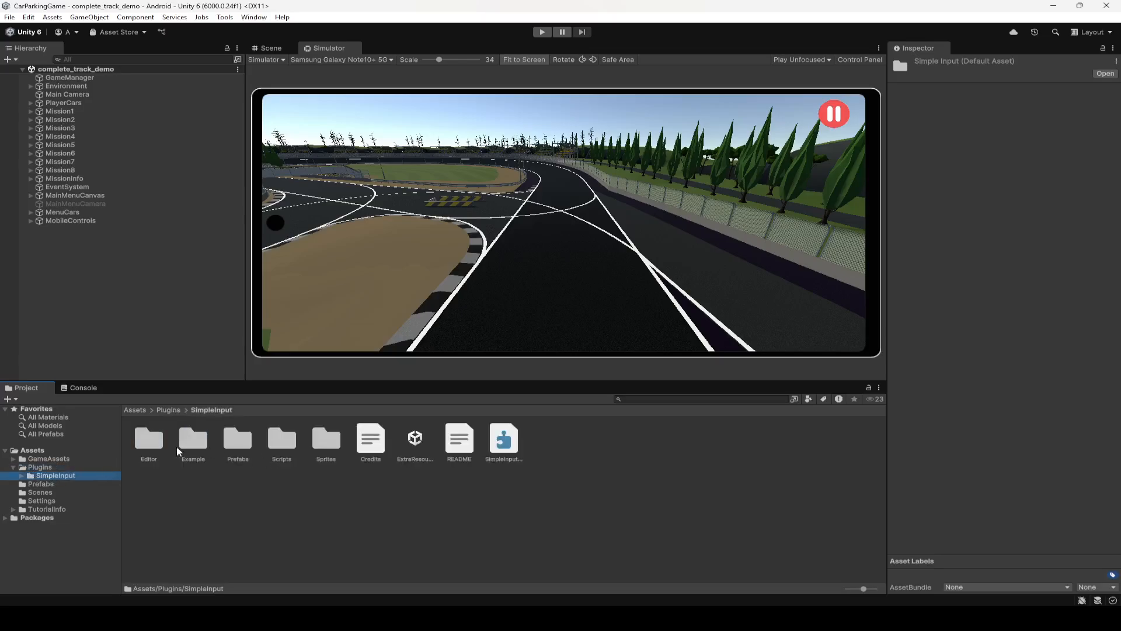
{"action": "double_click", "coordinate": [239, 447]}
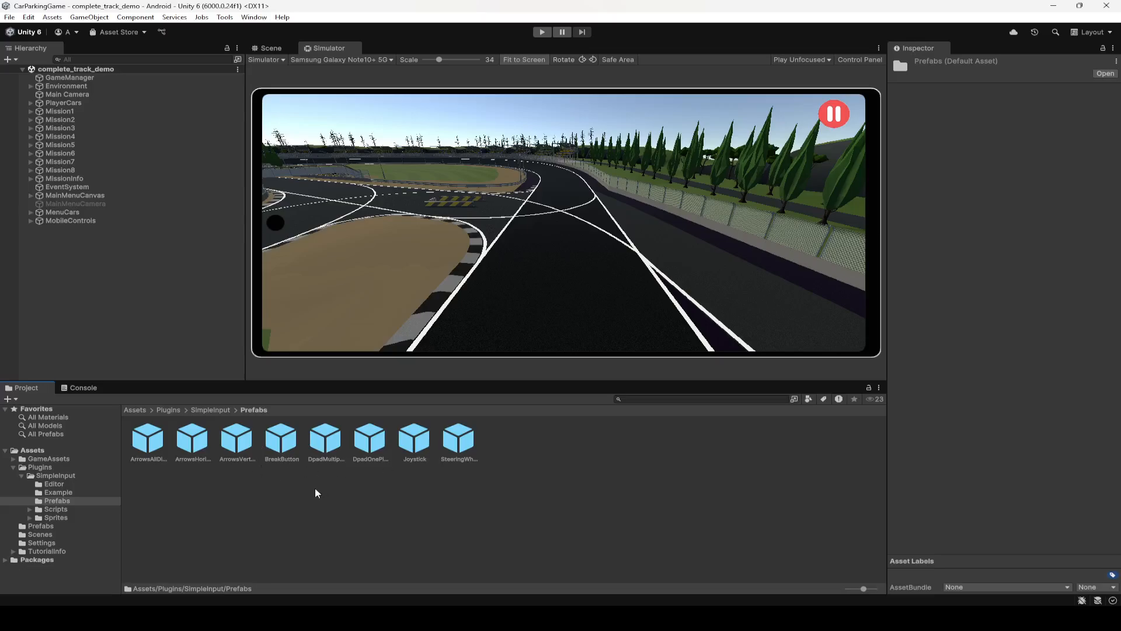
{"action": "left_click", "coordinate": [552, 443]}
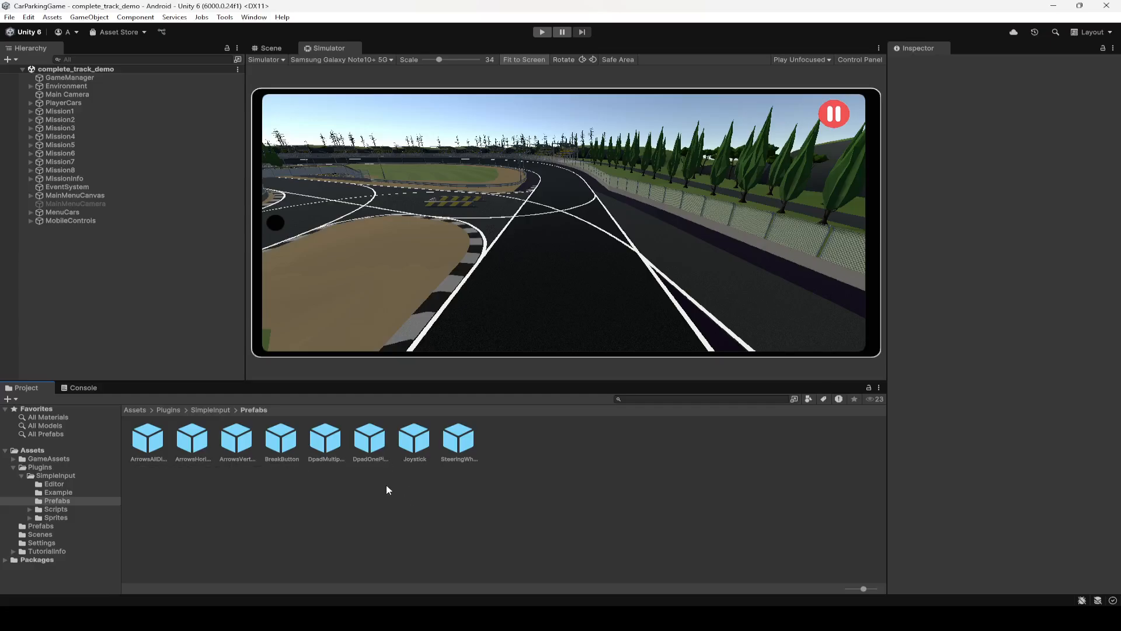
- Inspect the settings of the Joystick, BreakButton and ArrowsVertical prefabs
{"action": "left_click", "coordinate": [421, 449]}
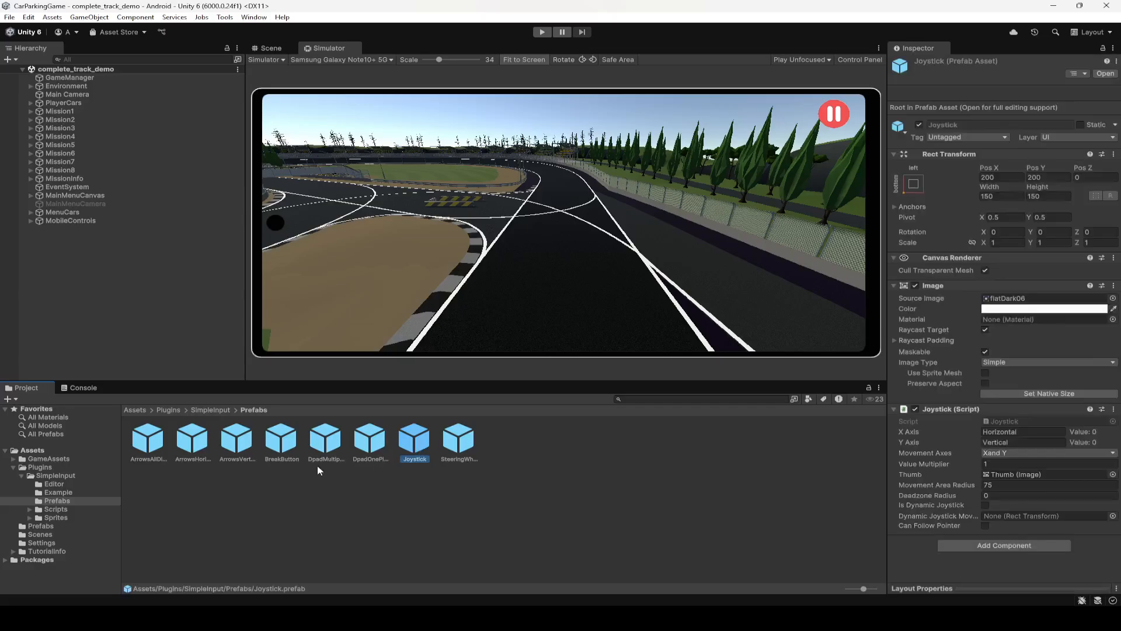
{"action": "left_click", "coordinate": [286, 456]}
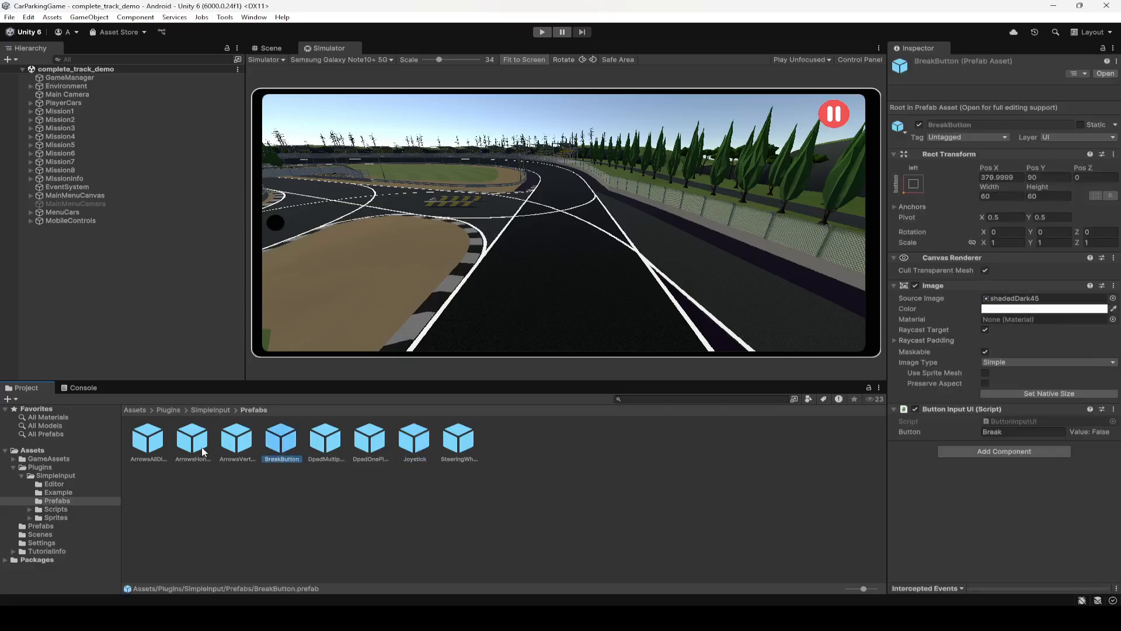
{"action": "left_click", "coordinate": [231, 450]}
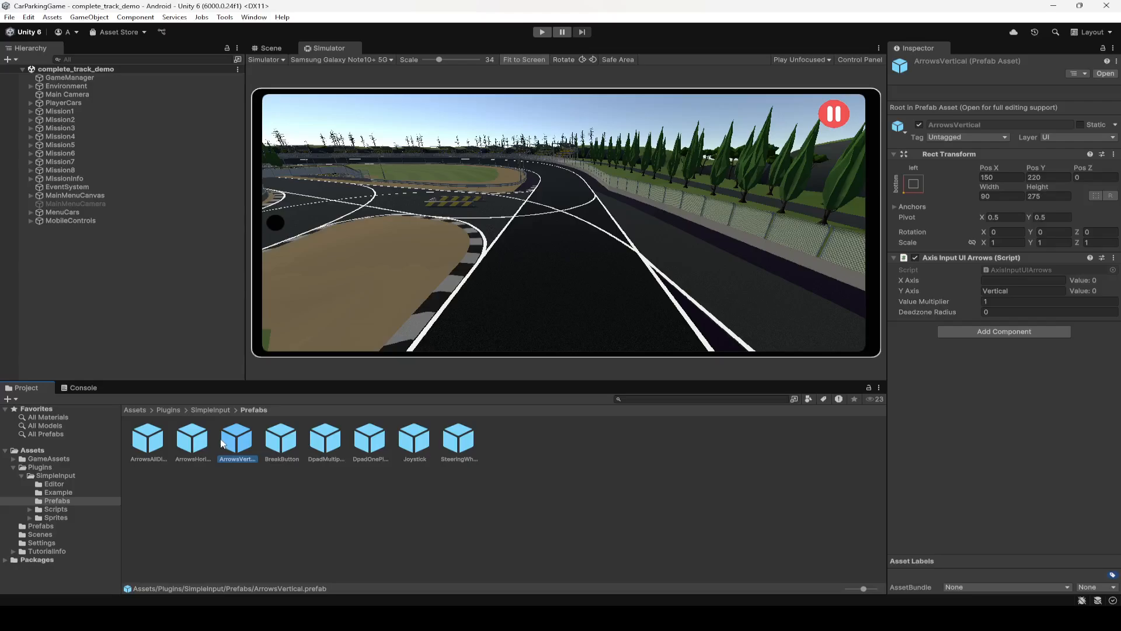
- Try out the Joystick prefab as a child of the MobileControls canvas, and delete it from the scene
{"action": "left_click", "coordinate": [31, 220]}
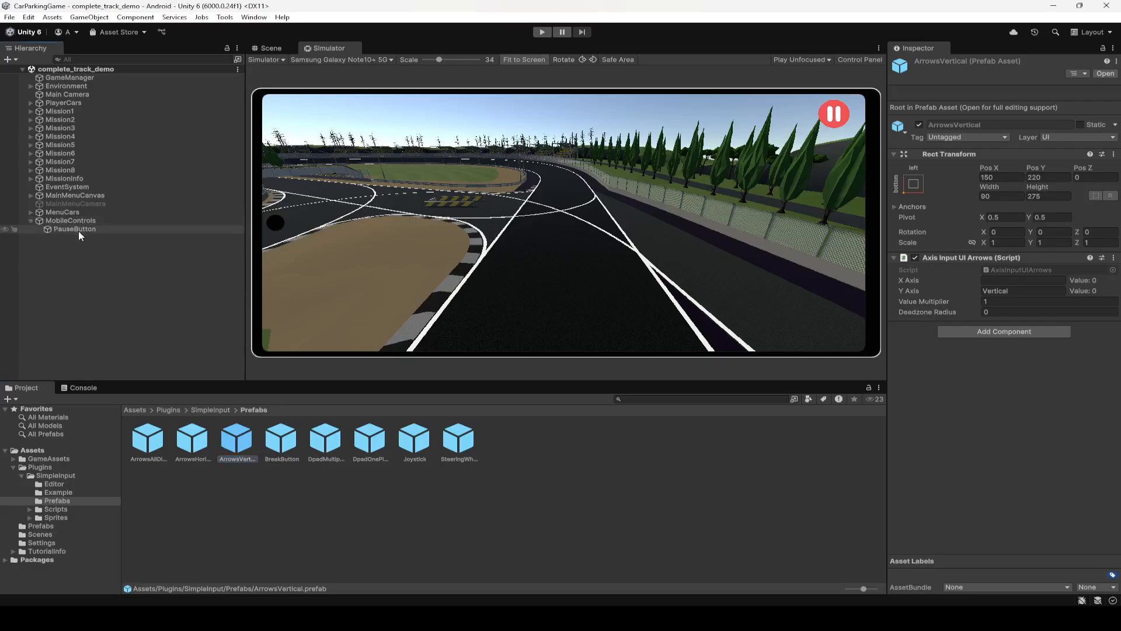
{"action": "left_click", "coordinate": [78, 230]}
{"action": "left_click", "coordinate": [75, 221]}
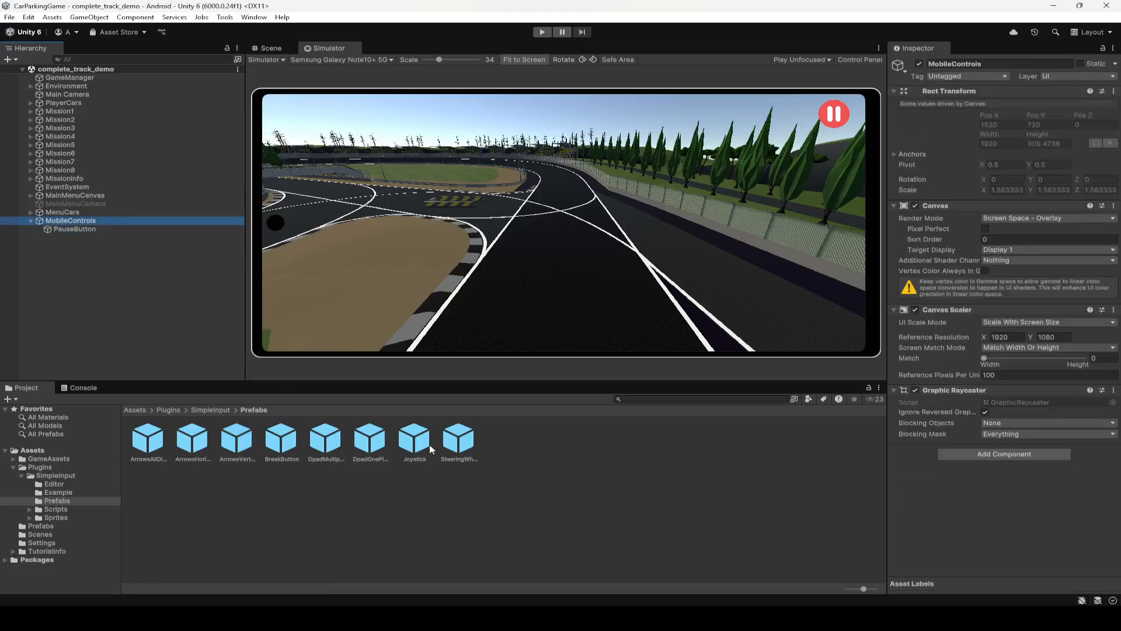
{"action": "left_click_drag", "start_coordinate": [415, 438], "coordinate": [61, 221]}
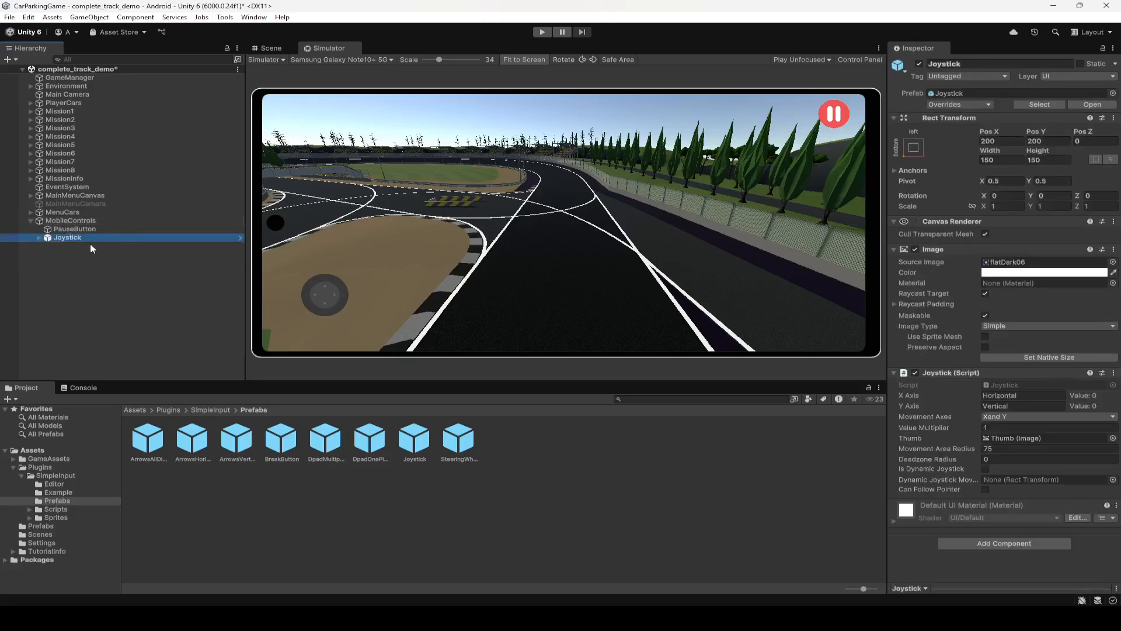
{"action": "key", "text": "Delete"}
- Add the SteeringWheel, BreakButton and ArrowsVertical prefabs as children of the MobileControls canvas
{"action": "left_click_drag", "start_coordinate": [464, 441], "coordinate": [93, 221]}
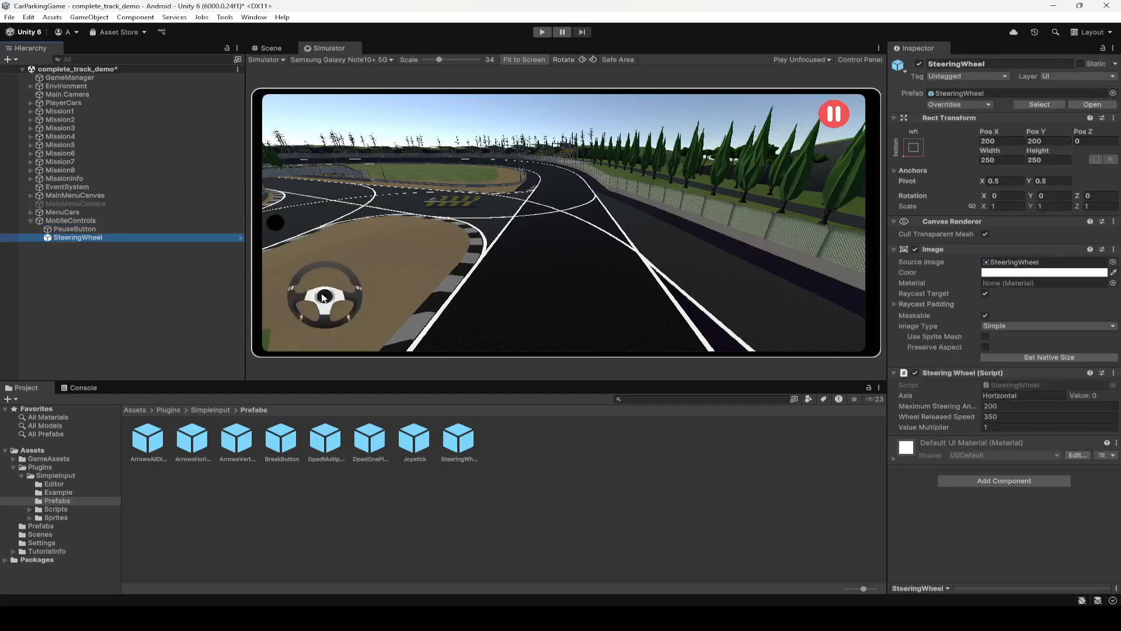
{"action": "left_click_drag", "start_coordinate": [273, 450], "coordinate": [79, 222]}
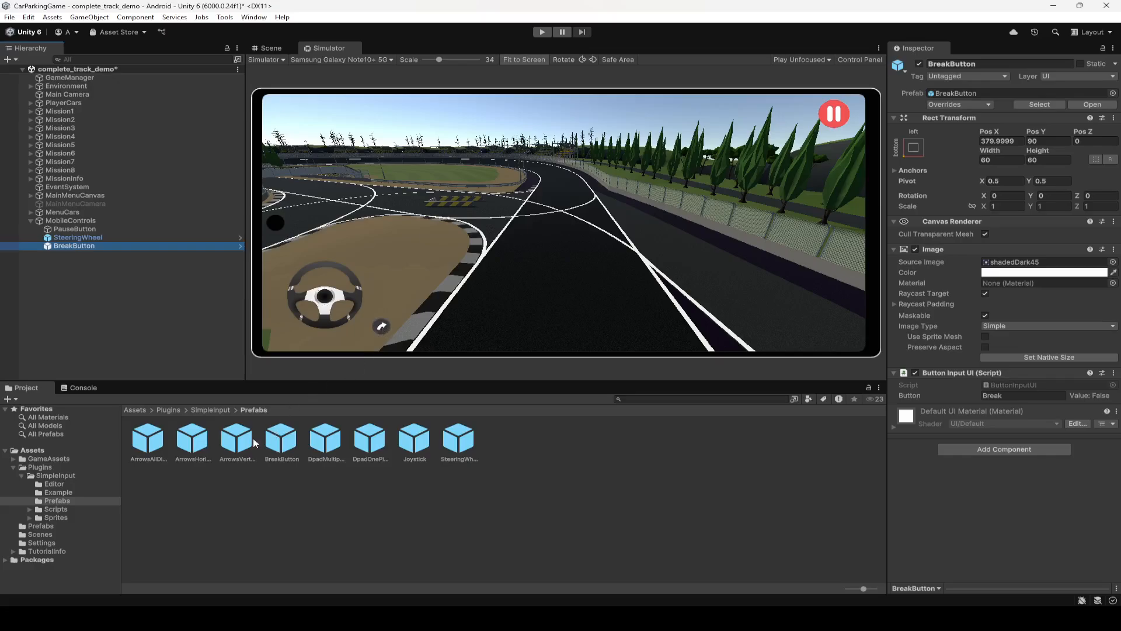
{"action": "left_click_drag", "start_coordinate": [236, 447], "coordinate": [90, 222]}
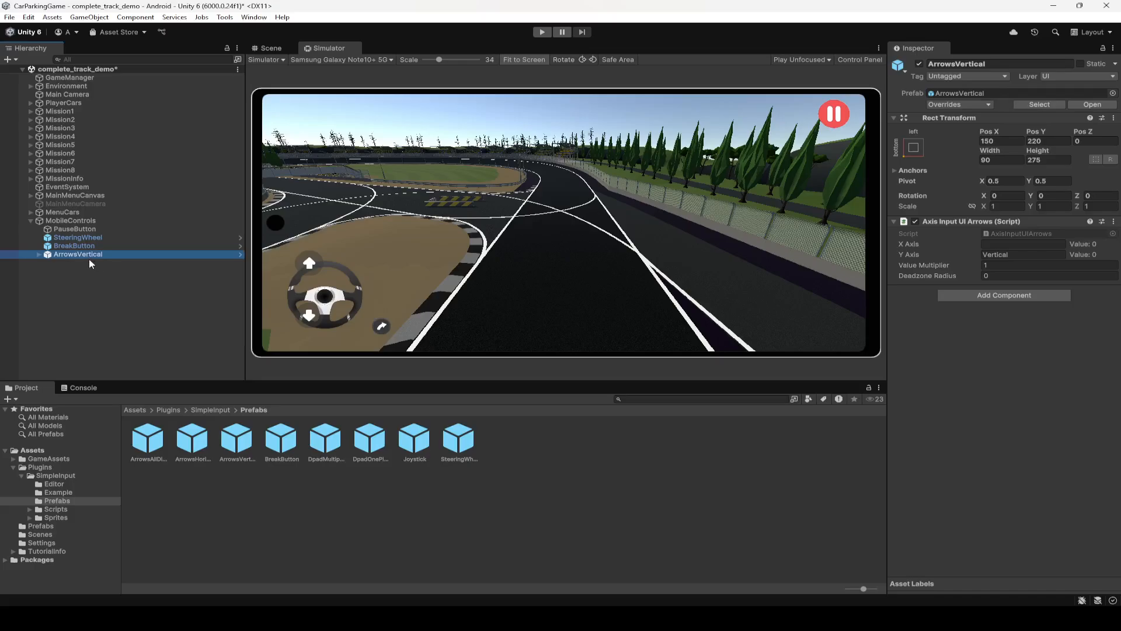
- Examine the MobileControls canvas and the placement of its steering wheel, brake button and vertical arrows in the 2D scene view
{"action": "left_click", "coordinate": [279, 50]}
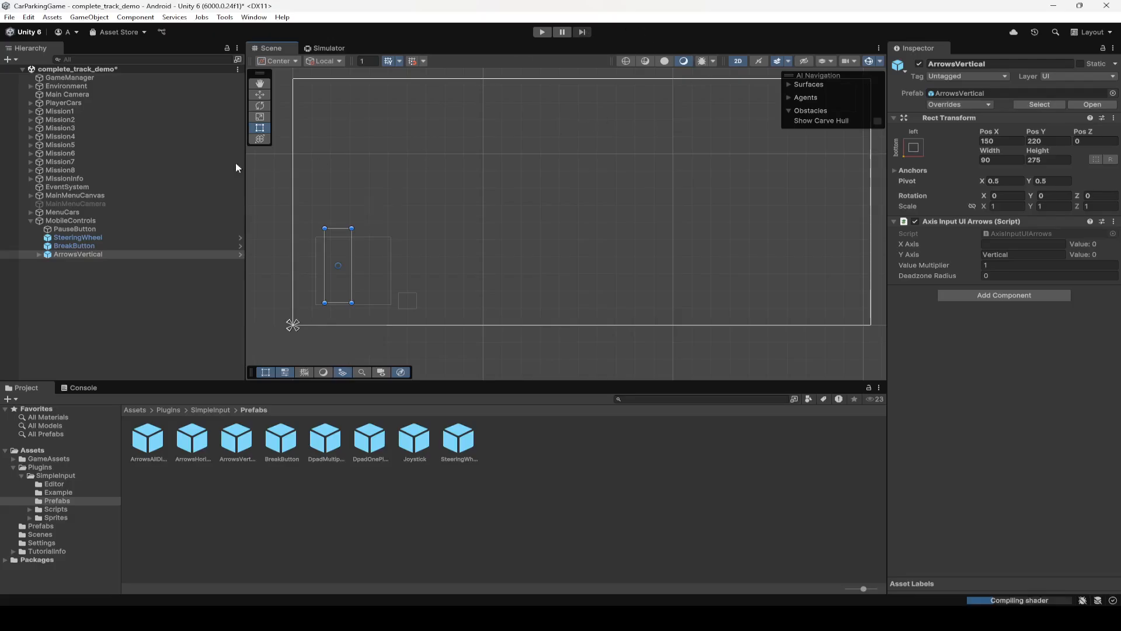
{"action": "left_click", "coordinate": [738, 61]}
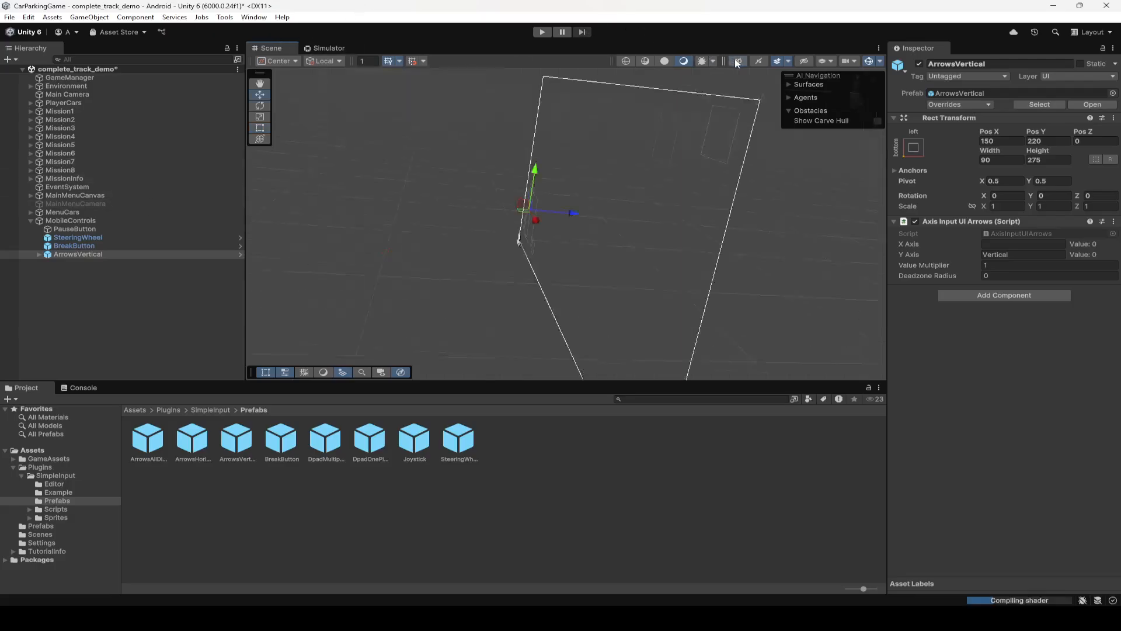
{"action": "left_click", "coordinate": [738, 61]}
{"action": "double_click", "coordinate": [69, 222]}
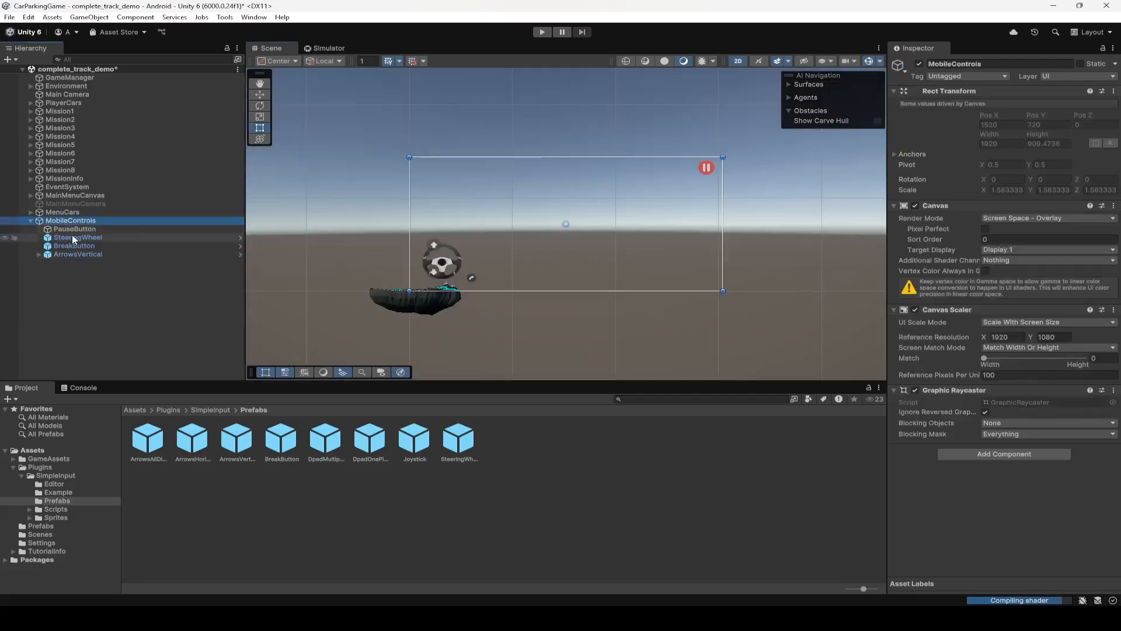
{"action": "left_click", "coordinate": [72, 237]}
{"action": "left_click", "coordinate": [77, 246]}
{"action": "left_click", "coordinate": [78, 255]}
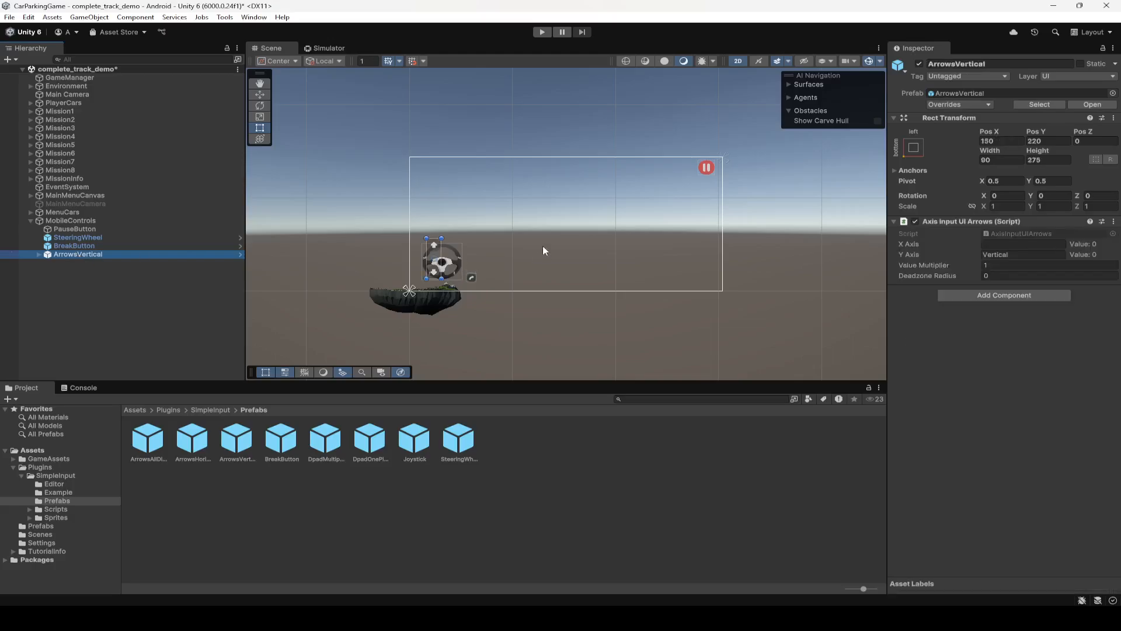
{"action": "mouse_move", "coordinate": [542, 245]}
{"action": "middle_mouse_down"}
{"action": "mouse_move", "coordinate": [530, 242]}
{"action": "mouse_move", "coordinate": [534, 225]}
{"action": "middle_mouse_up"}
{"action": "scroll", "coordinate": [506, 252], "scroll_direction": "up", "scroll_amount": 1}
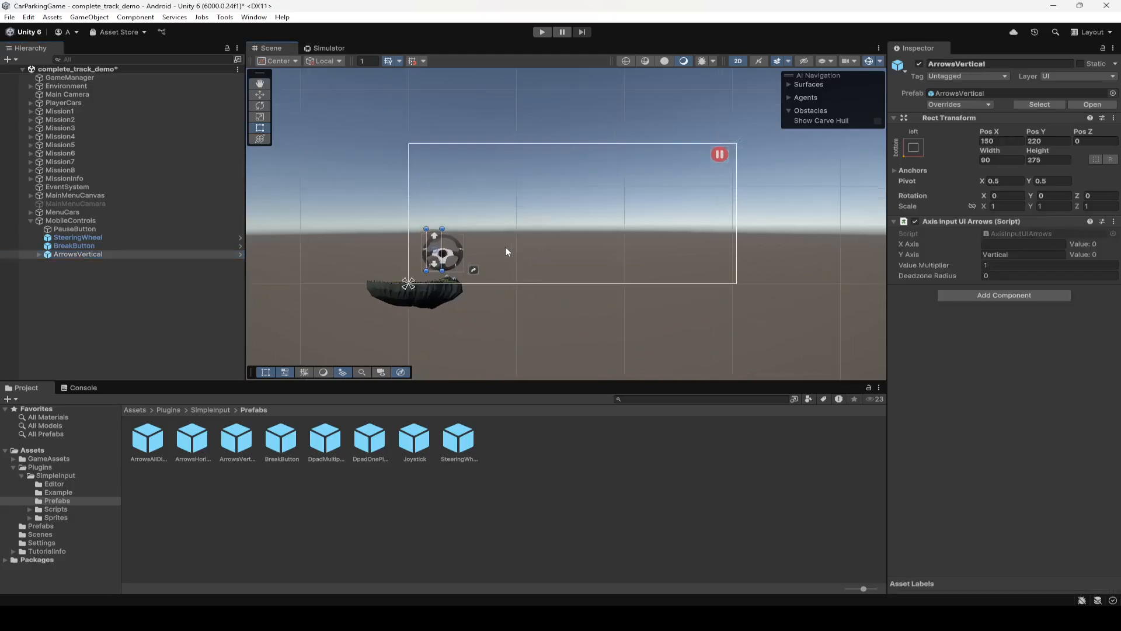
- Set the SteeringWheel's width and height to 400 and preview it in the simulator
{"action": "left_click", "coordinate": [83, 237]}
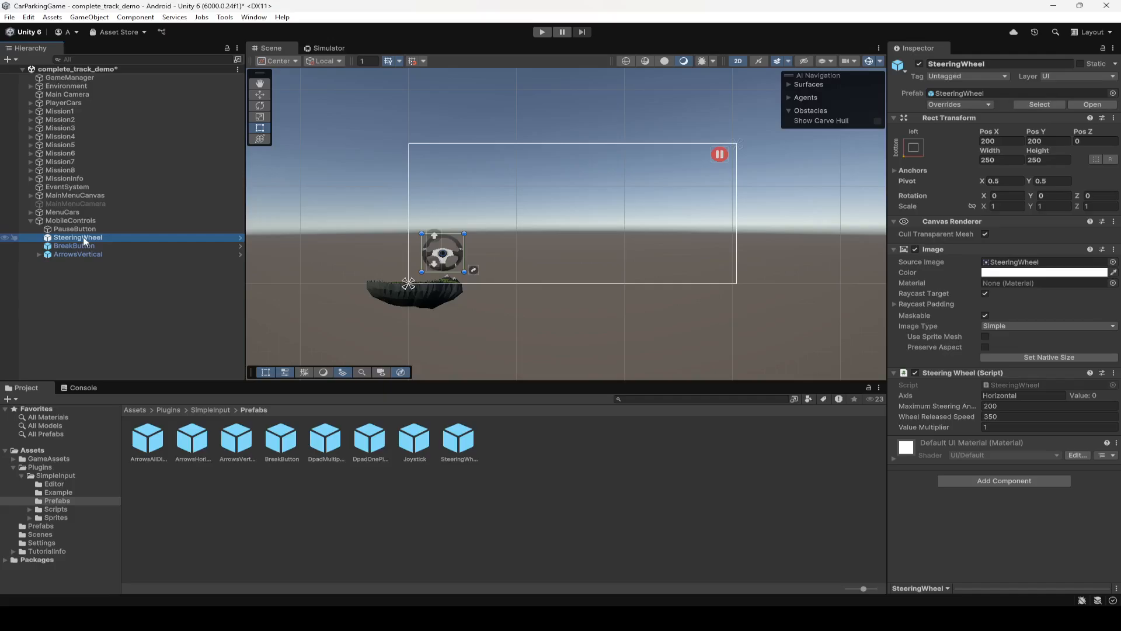
{"action": "left_click", "coordinate": [83, 237]}
{"action": "left_click", "coordinate": [83, 241]}
{"action": "left_click", "coordinate": [328, 48]}
{"action": "left_click", "coordinate": [271, 48]}
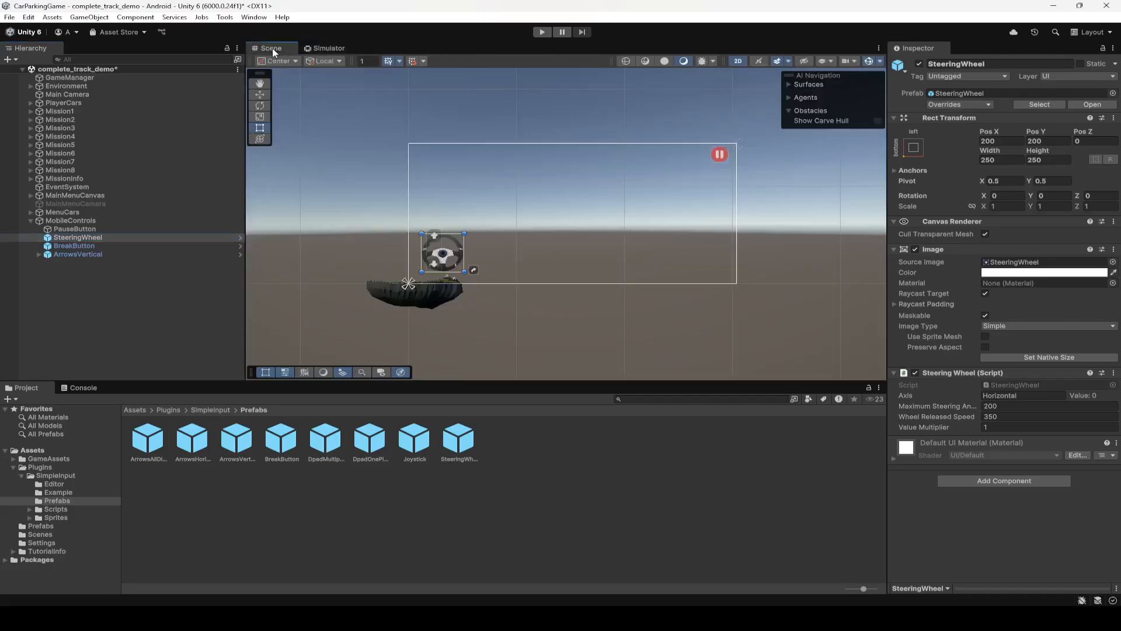
{"action": "left_click", "coordinate": [1005, 158]}
{"action": "type", "text": "400"}
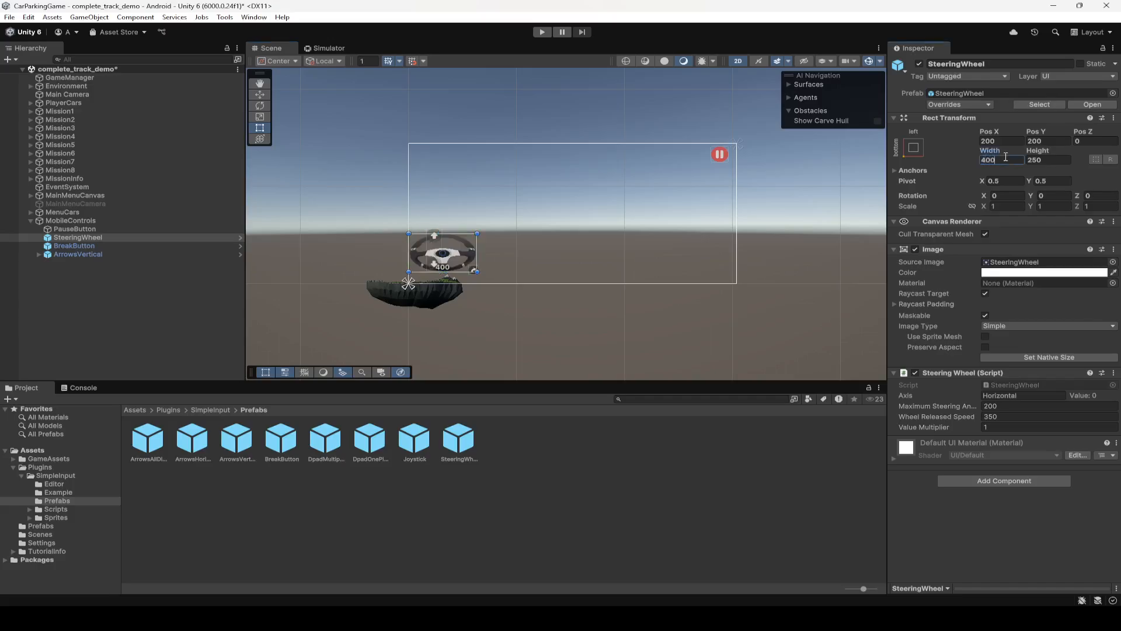
{"action": "key", "text": "Tab"}
{"action": "type", "text": "400"}
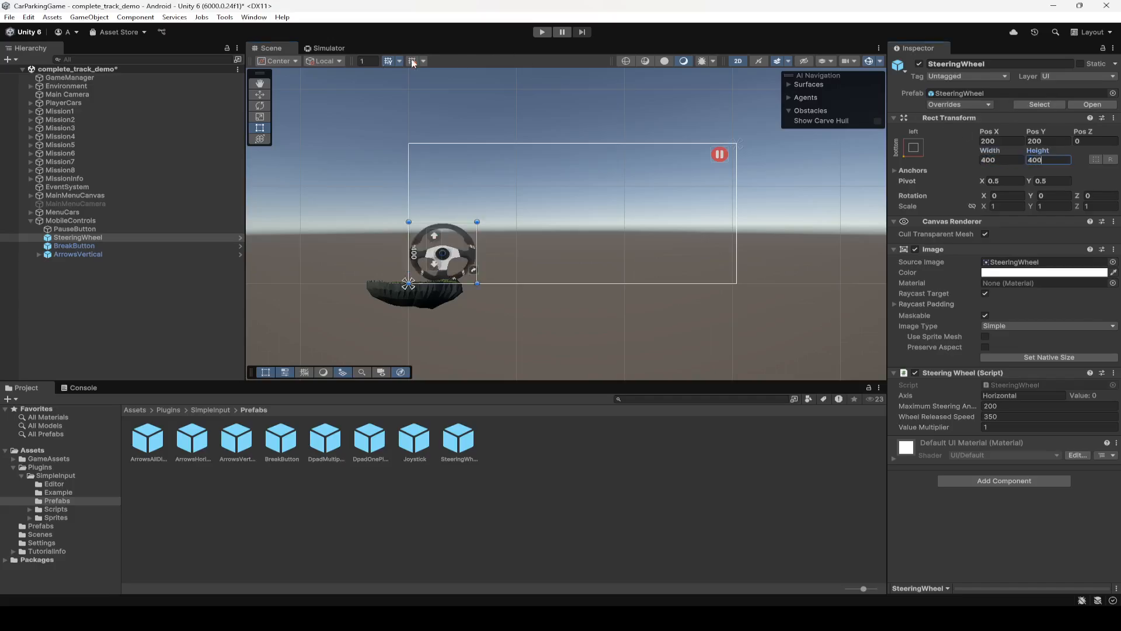
{"action": "left_click", "coordinate": [328, 48]}
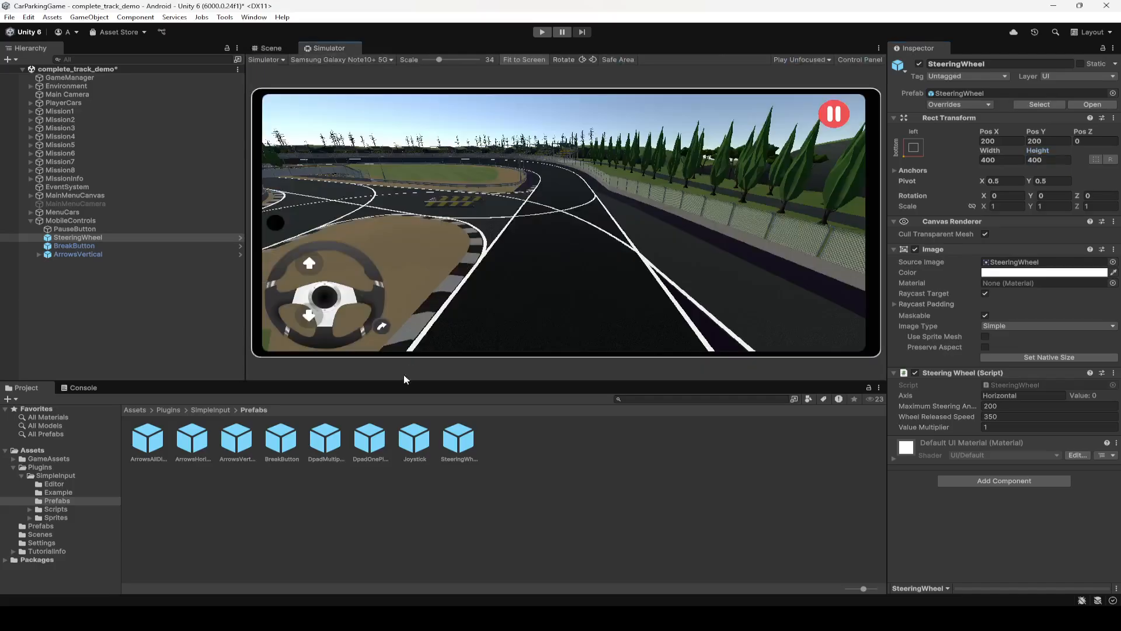
- Set the SteeringWheel image color's alpha to 230, check it in the simulator, and lower the alpha to 200
{"action": "left_click", "coordinate": [279, 49]}
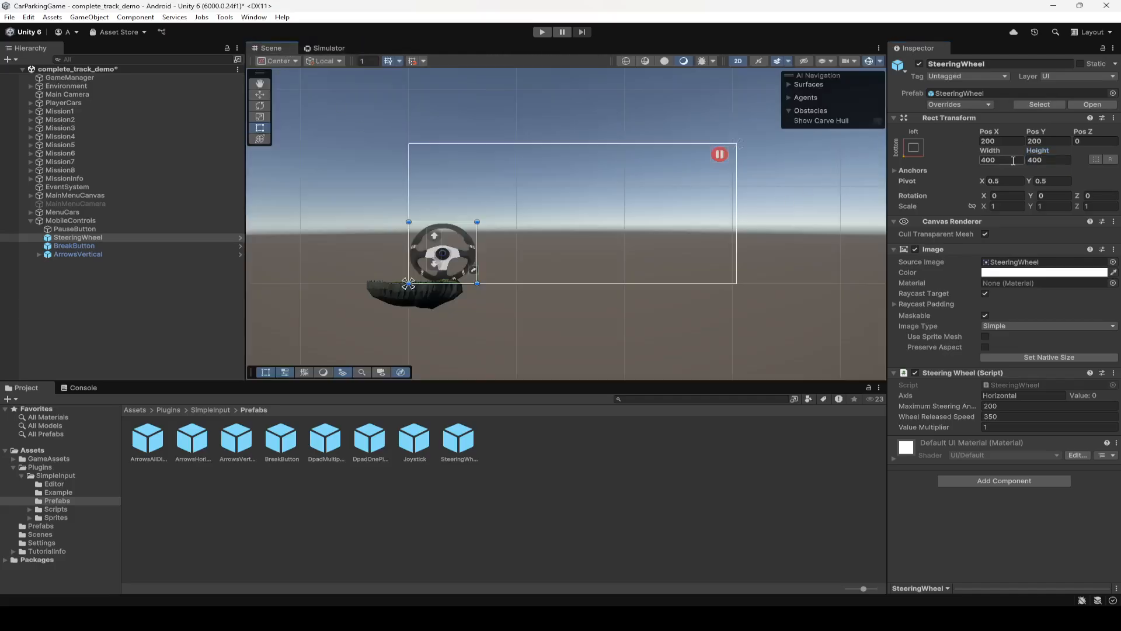
{"action": "left_click", "coordinate": [1021, 273]}
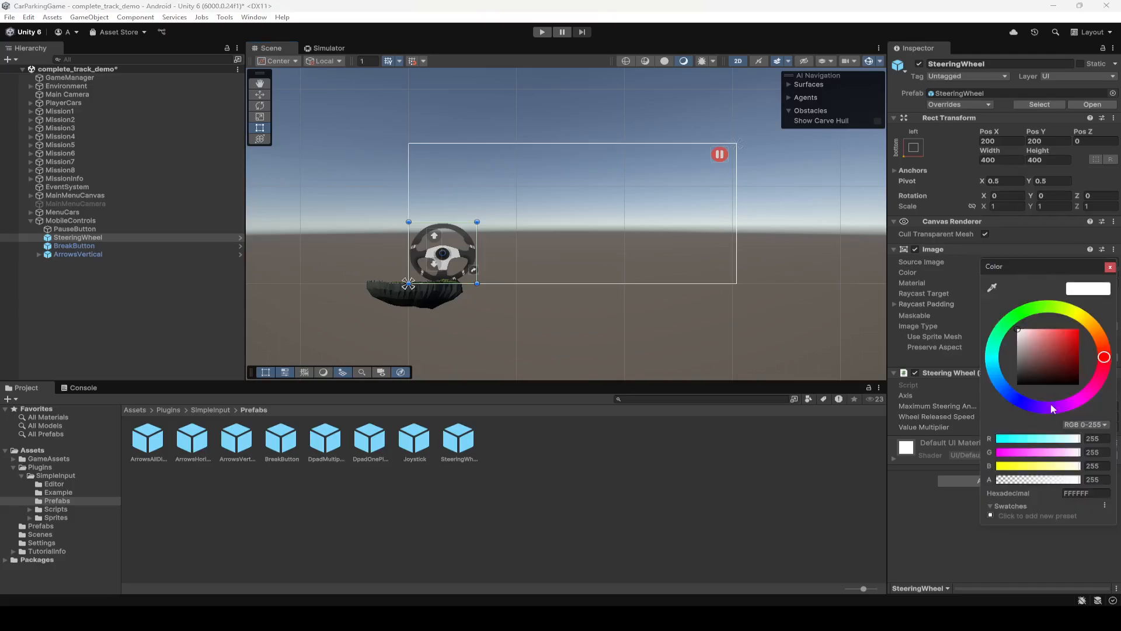
{"action": "left_click", "coordinate": [1082, 480]}
{"action": "type", "text": "230"}
{"action": "left_click", "coordinate": [323, 49]}
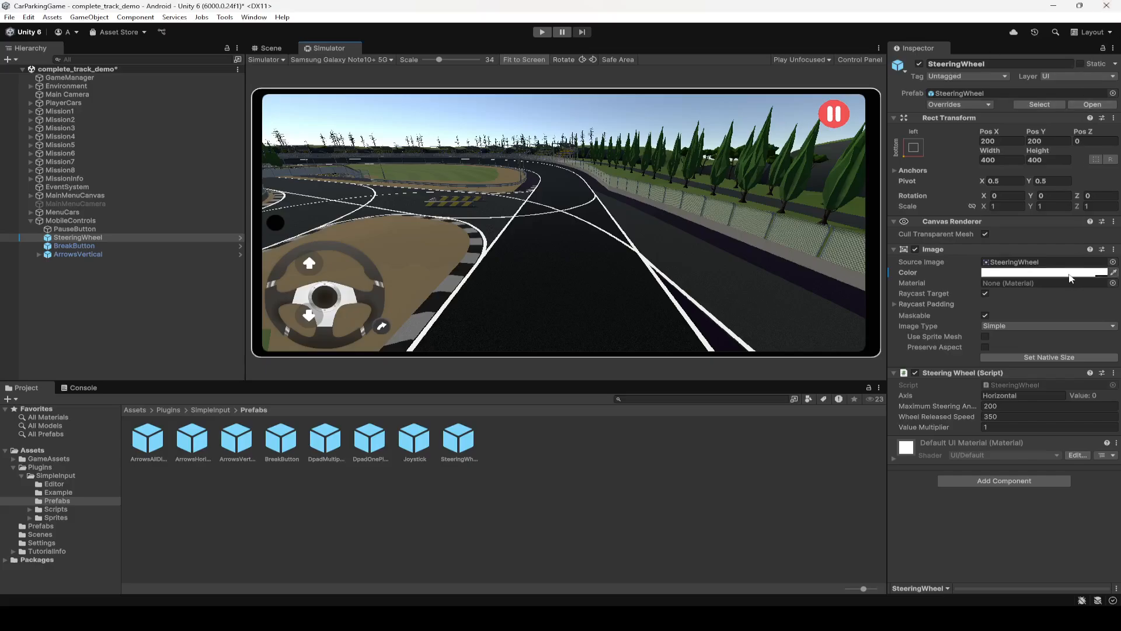
{"action": "left_click", "coordinate": [1045, 272]}
{"action": "left_click", "coordinate": [1109, 478]}
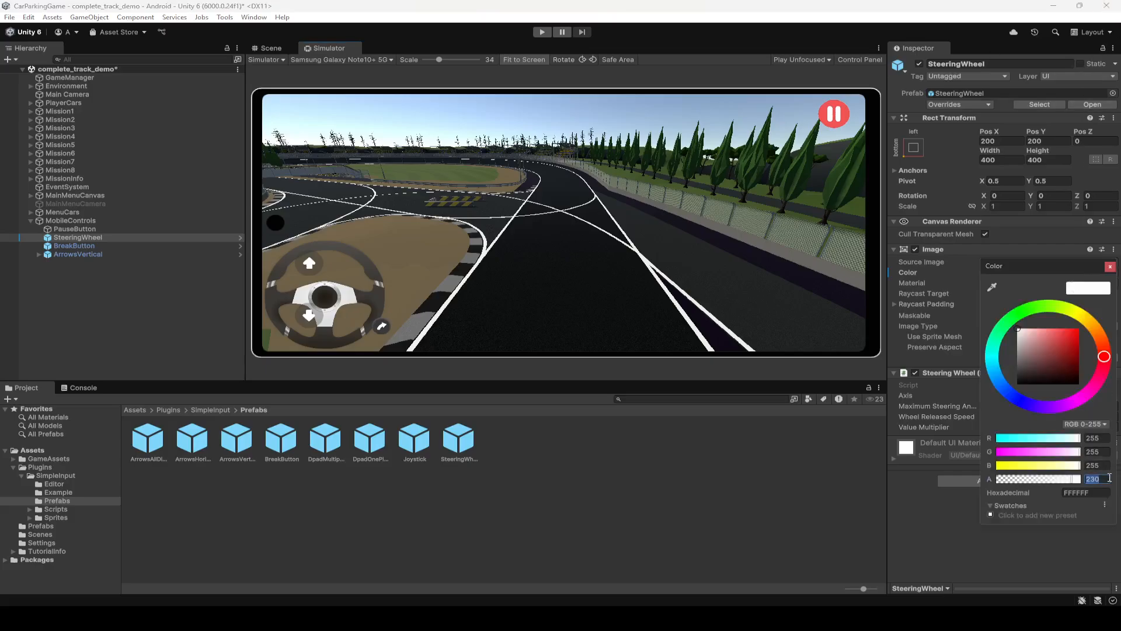
{"action": "type", "text": "200"}
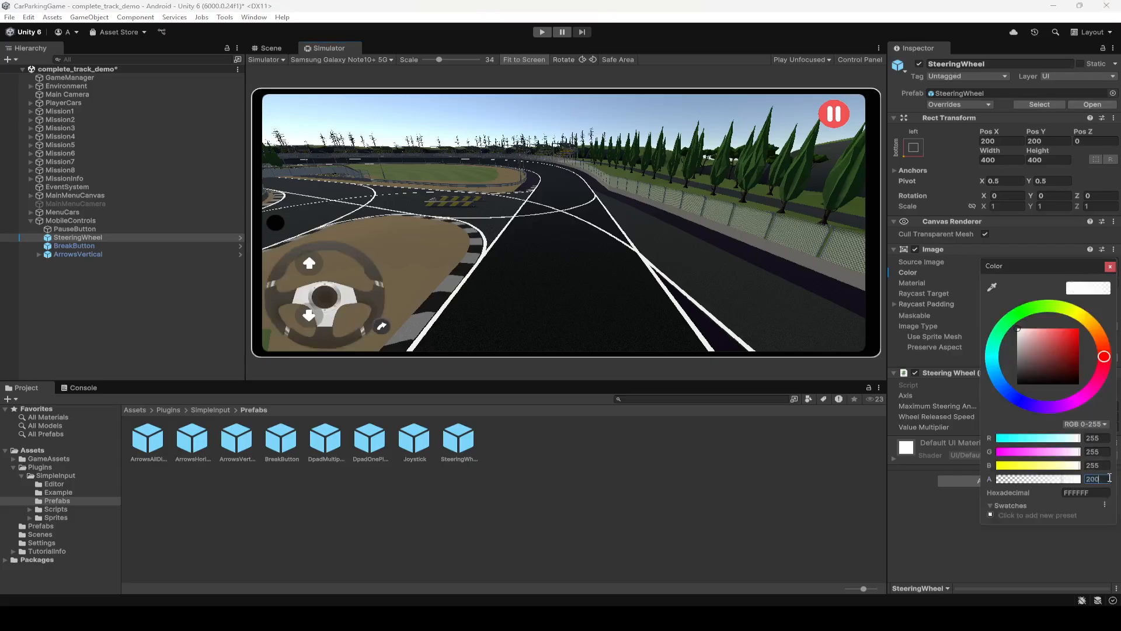
{"action": "left_click", "coordinate": [1110, 265]}
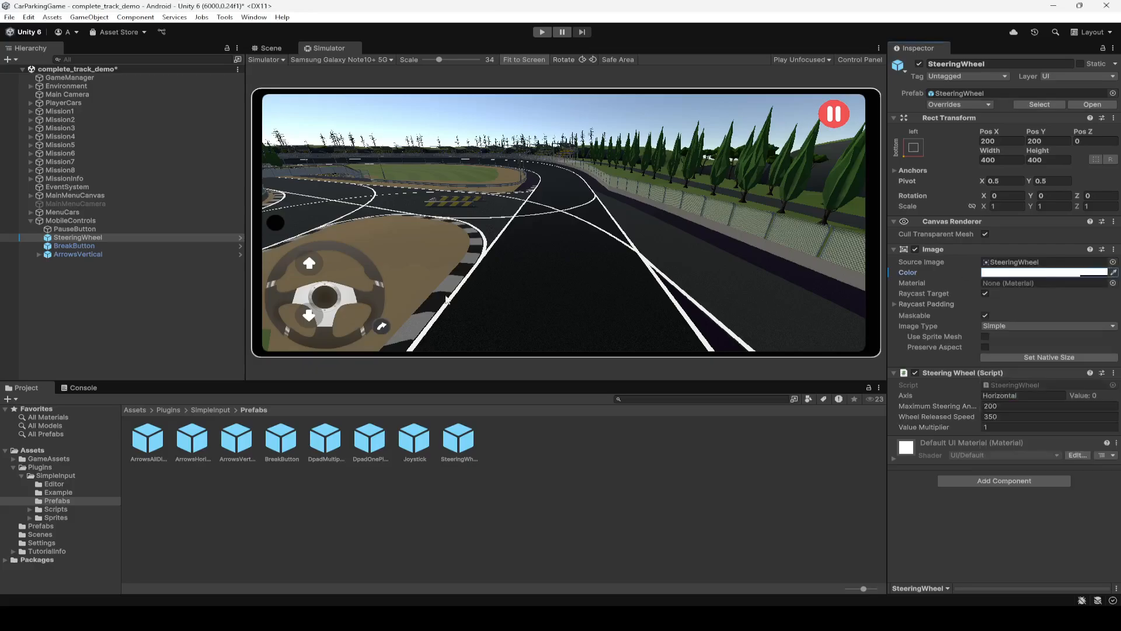
- Move the SteeringWheel right and up to about X 319, Y 326, and preview it in the simulator
{"action": "left_click", "coordinate": [271, 48]}
{"action": "left_click", "coordinate": [259, 95]}
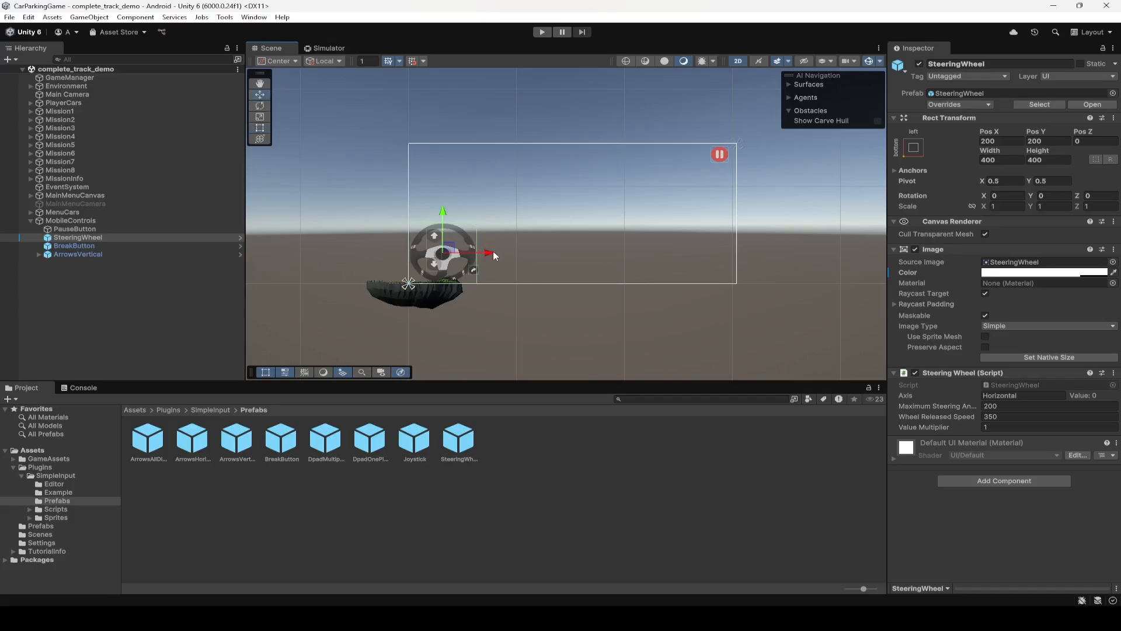
{"action": "left_click_drag", "start_coordinate": [493, 256], "coordinate": [514, 254]}
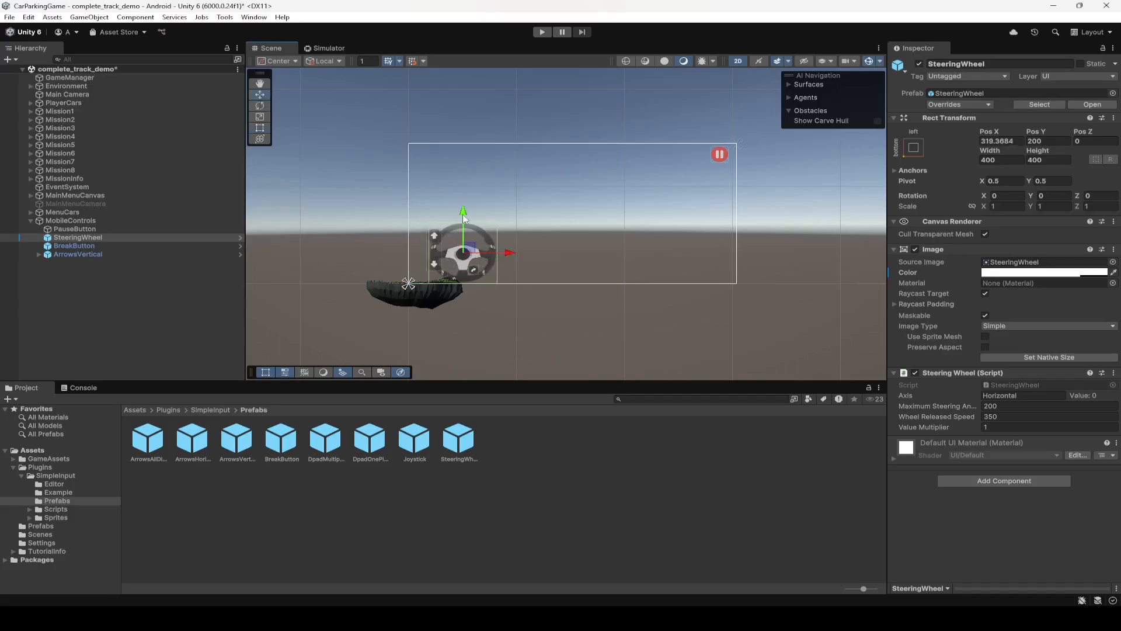
{"action": "left_click_drag", "start_coordinate": [465, 219], "coordinate": [464, 201]}
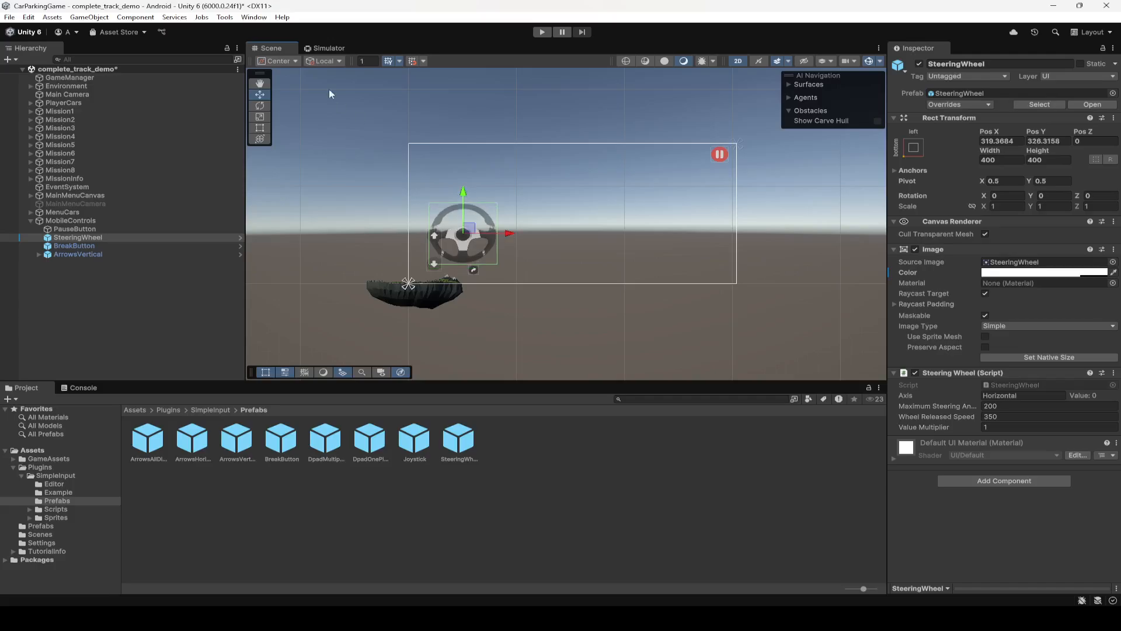
{"action": "left_click", "coordinate": [333, 49]}
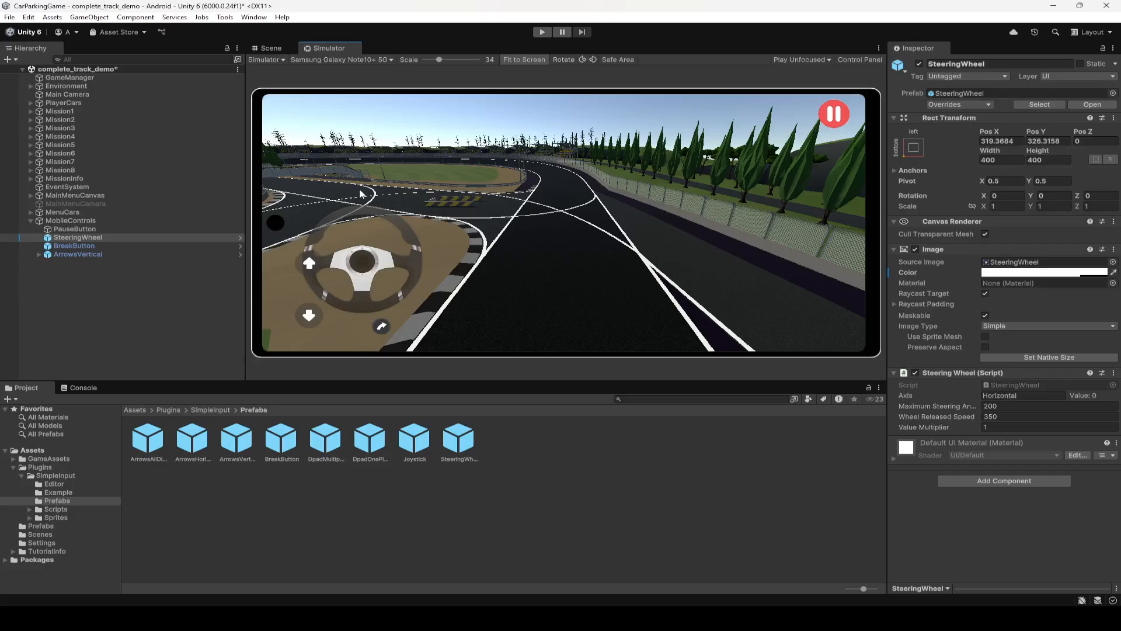
- Anchor the BreakButton to the canvas's bottom-right corner, setting its position to that corner as well
{"action": "left_click", "coordinate": [272, 48]}
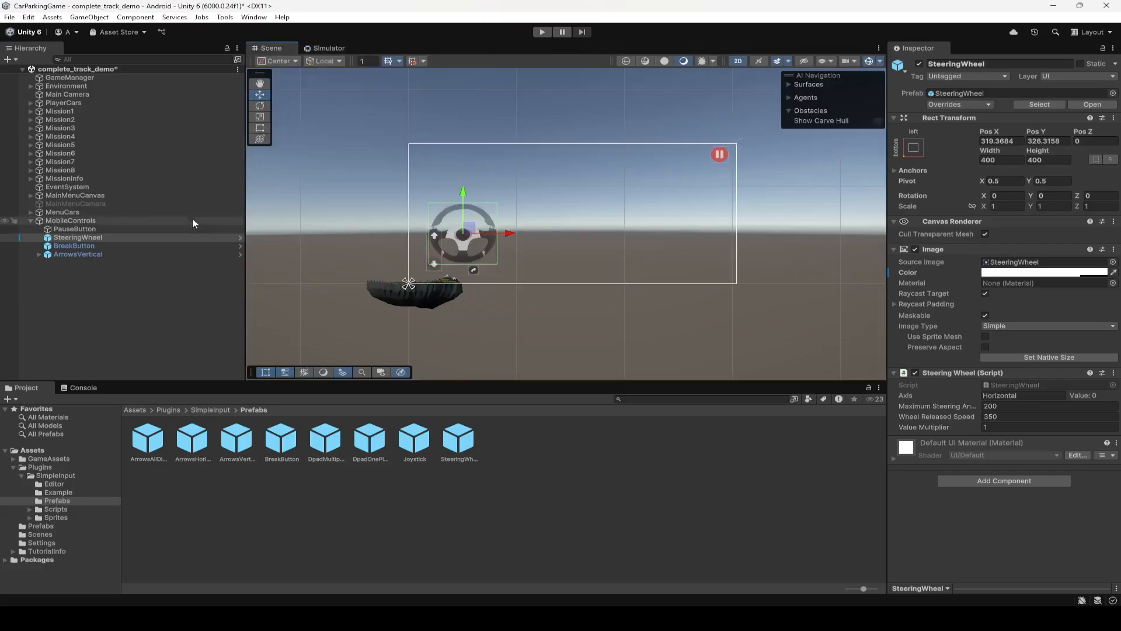
{"action": "left_click", "coordinate": [74, 246]}
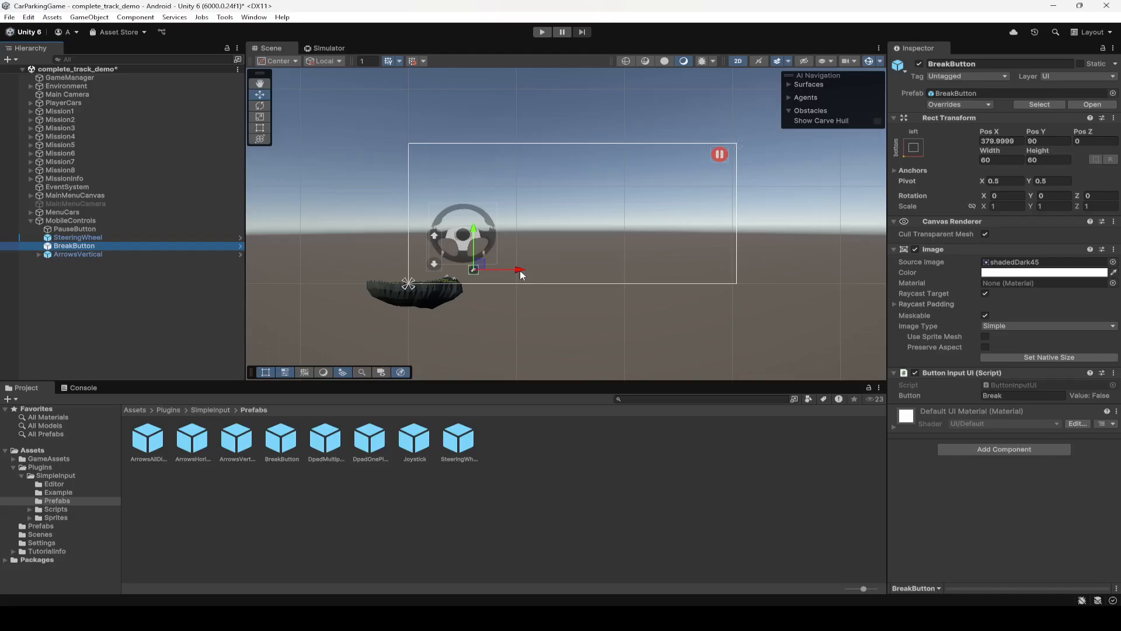
{"action": "left_click", "coordinate": [914, 148]}
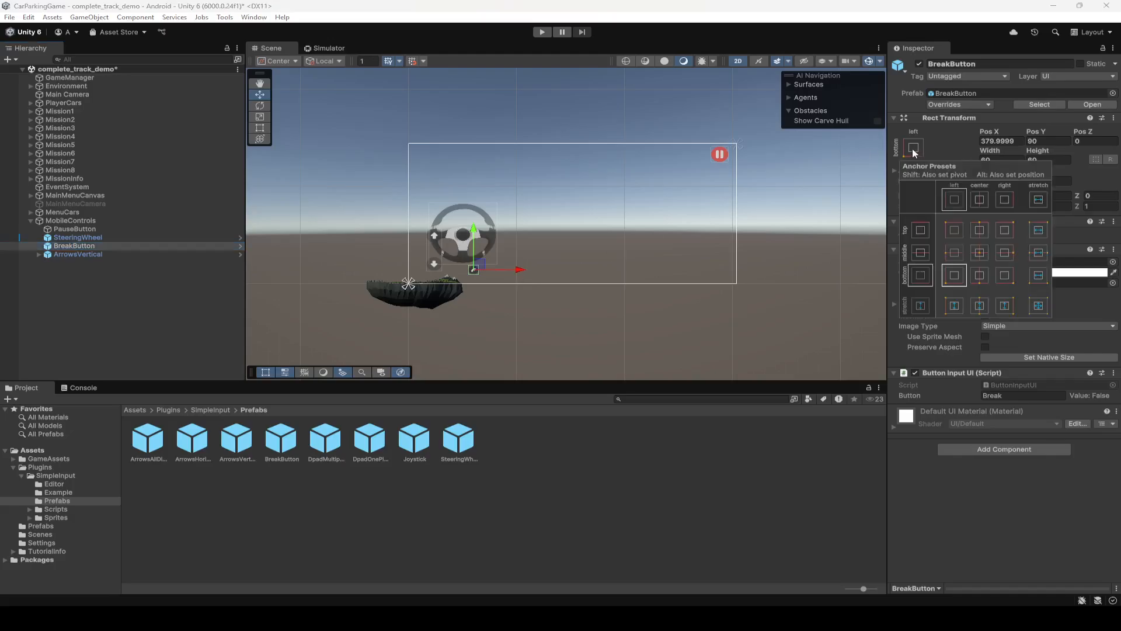
{"action": "key", "text": "alt"}
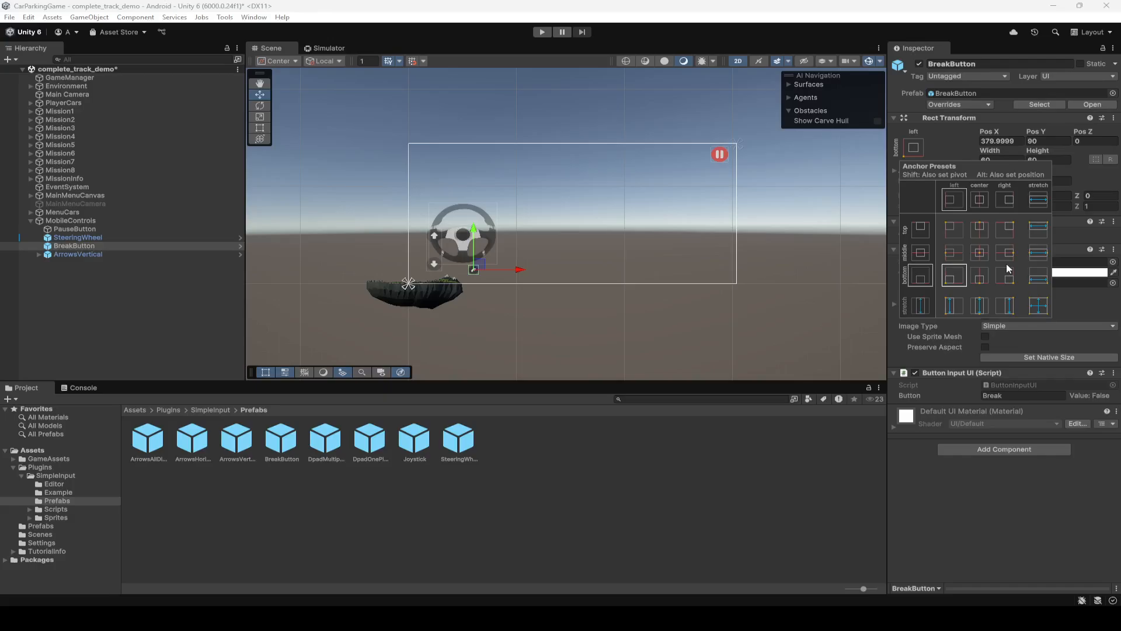
{"action": "left_click", "coordinate": [1006, 276], "text": "alt"}
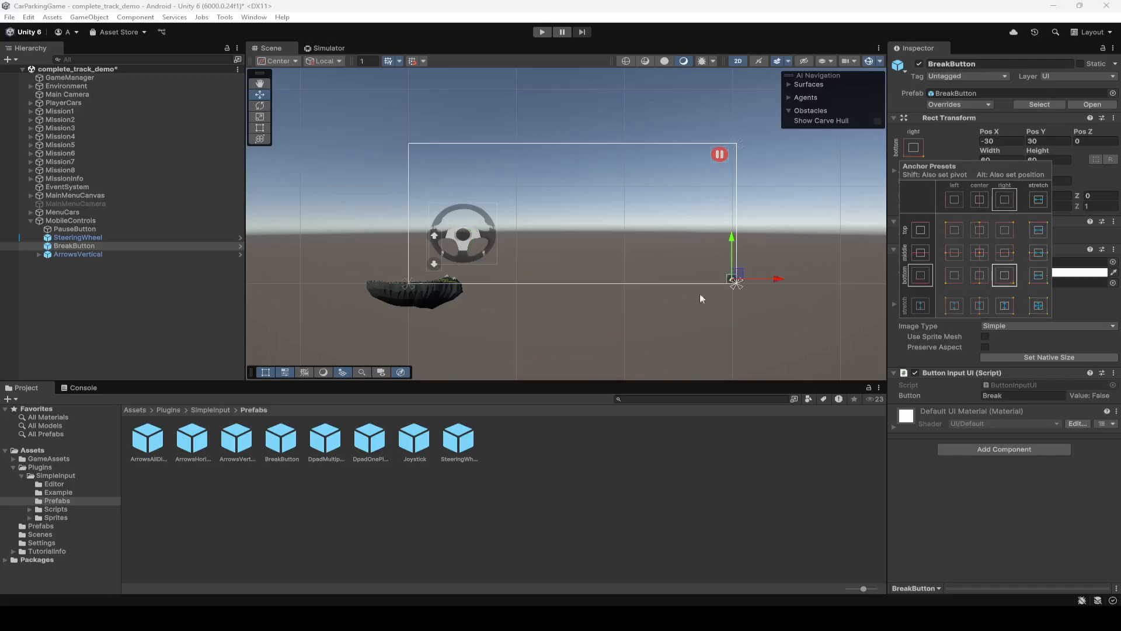
- Anchor ArrowsVertical to the canvas's bottom-right corner, setting its position there as well, and preview it in the simulator
{"action": "left_click", "coordinate": [97, 255]}
{"action": "left_click", "coordinate": [923, 143]}
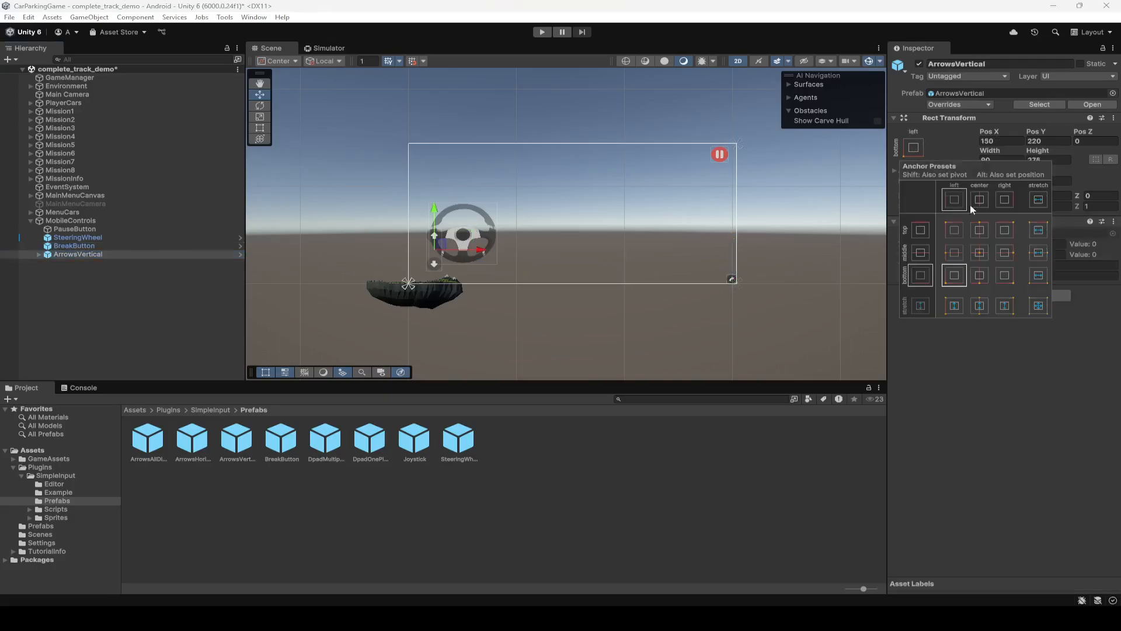
{"action": "left_click", "coordinate": [1006, 276], "text": "alt"}
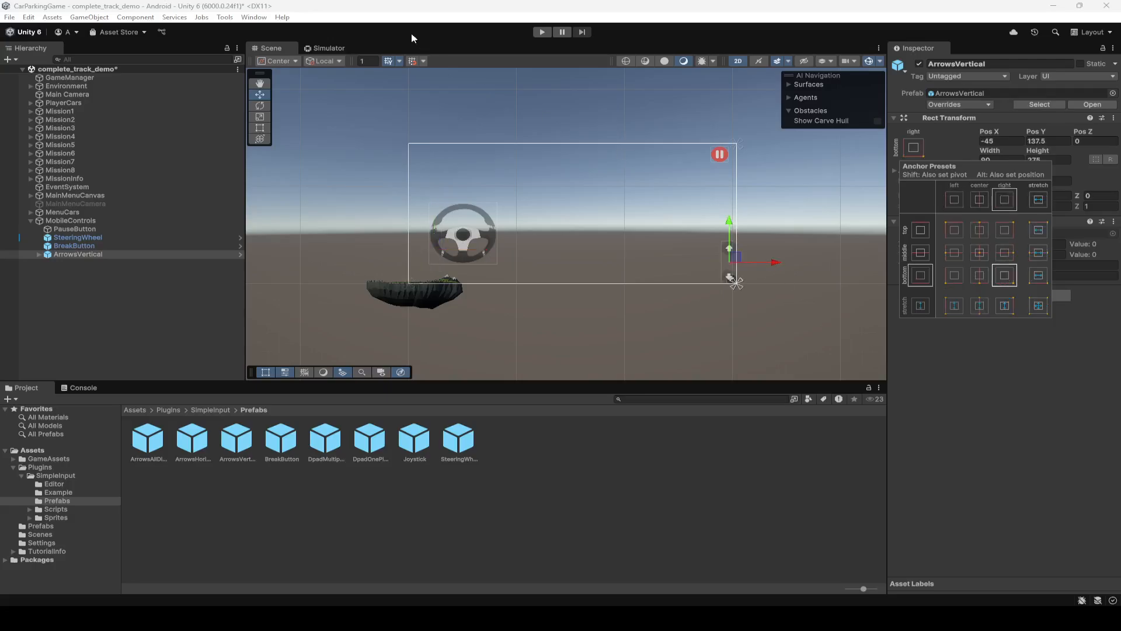
{"action": "left_click", "coordinate": [327, 48]}
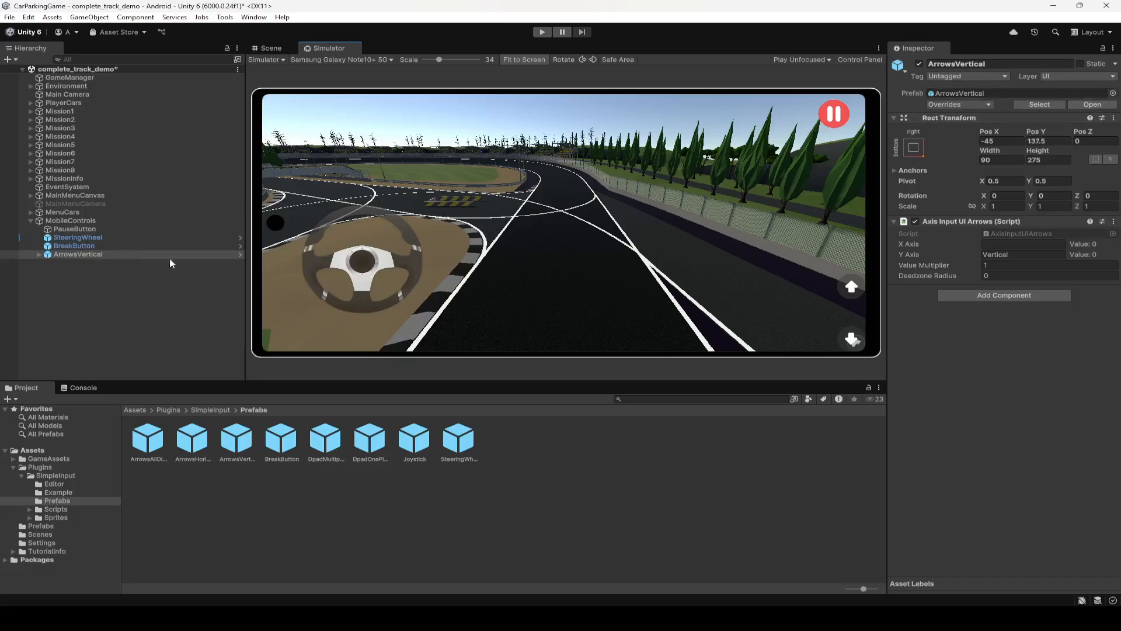
- Reorder ArrowsVertical above BreakButton in the hierarchy and move it to about X -225.5, Y 328.54
{"action": "left_click_drag", "start_coordinate": [102, 255], "coordinate": [96, 247]}
{"action": "left_click_drag", "start_coordinate": [1035, 132], "coordinate": [452, 139]}
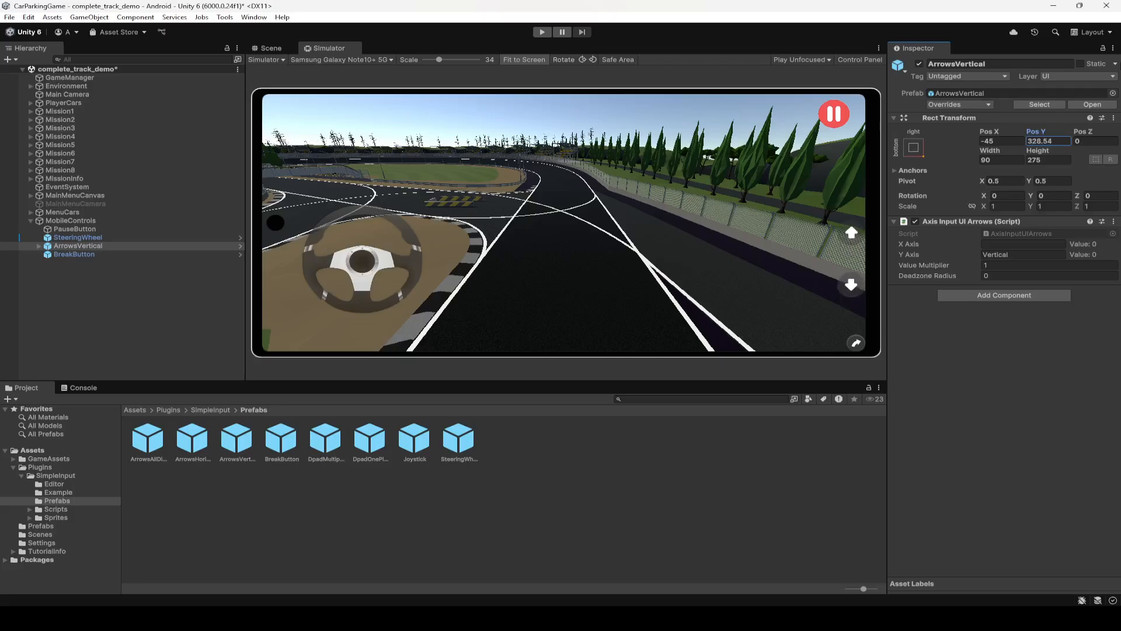
{"action": "left_click_drag", "start_coordinate": [993, 133], "coordinate": [700, 161]}
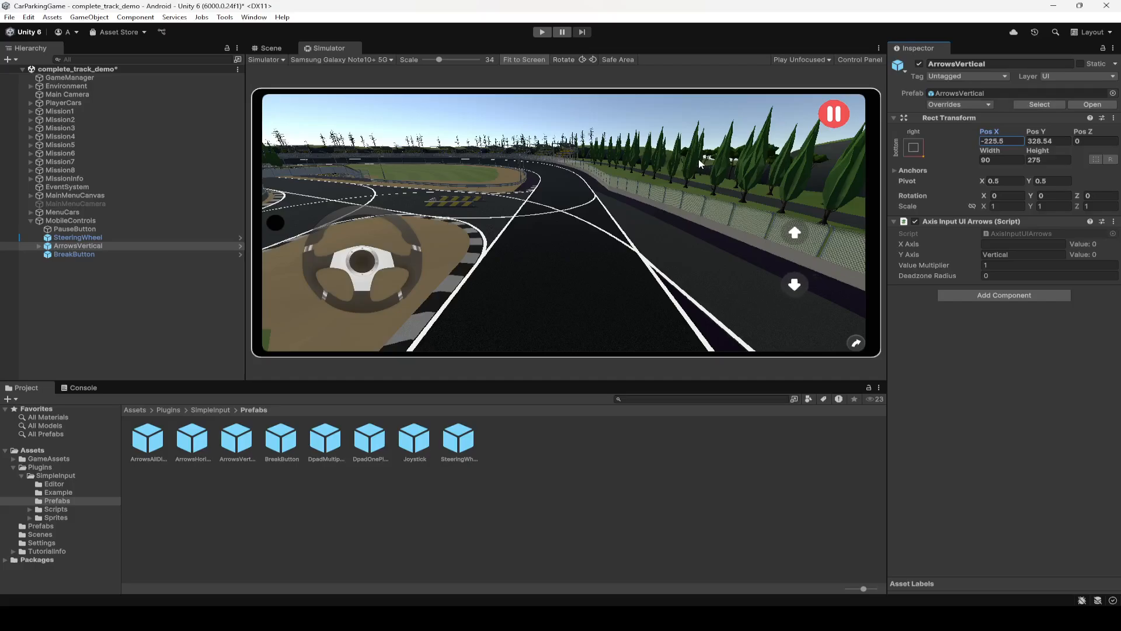
{"action": "left_click", "coordinate": [282, 46]}
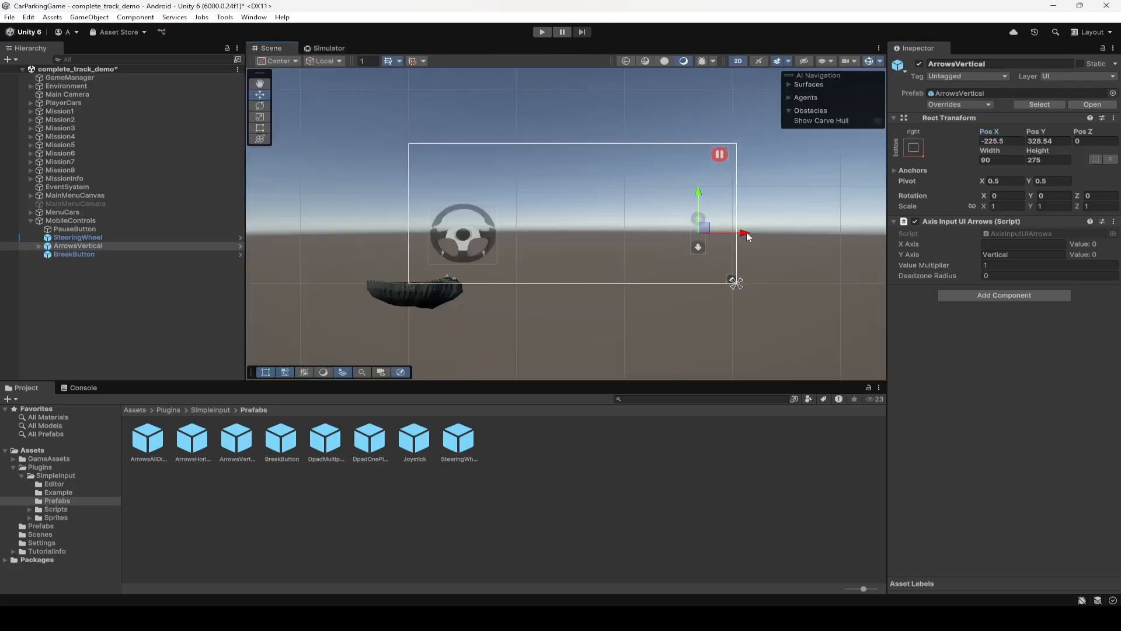
{"action": "left_click_drag", "start_coordinate": [746, 233], "coordinate": [556, 256]}
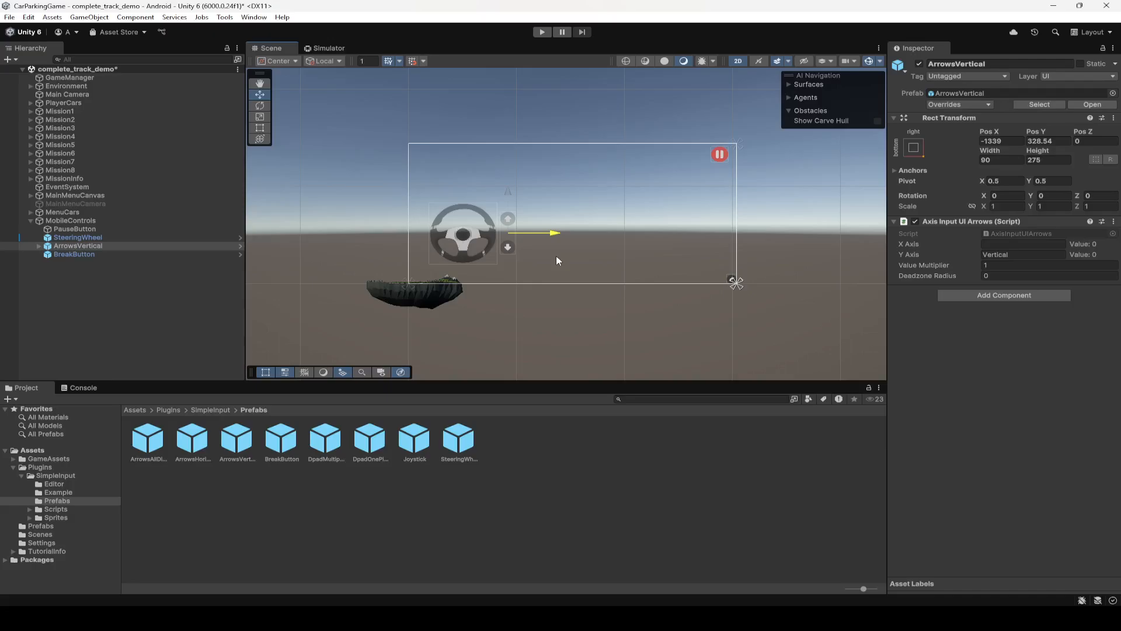
{"action": "key", "text": "ctrl+z"}
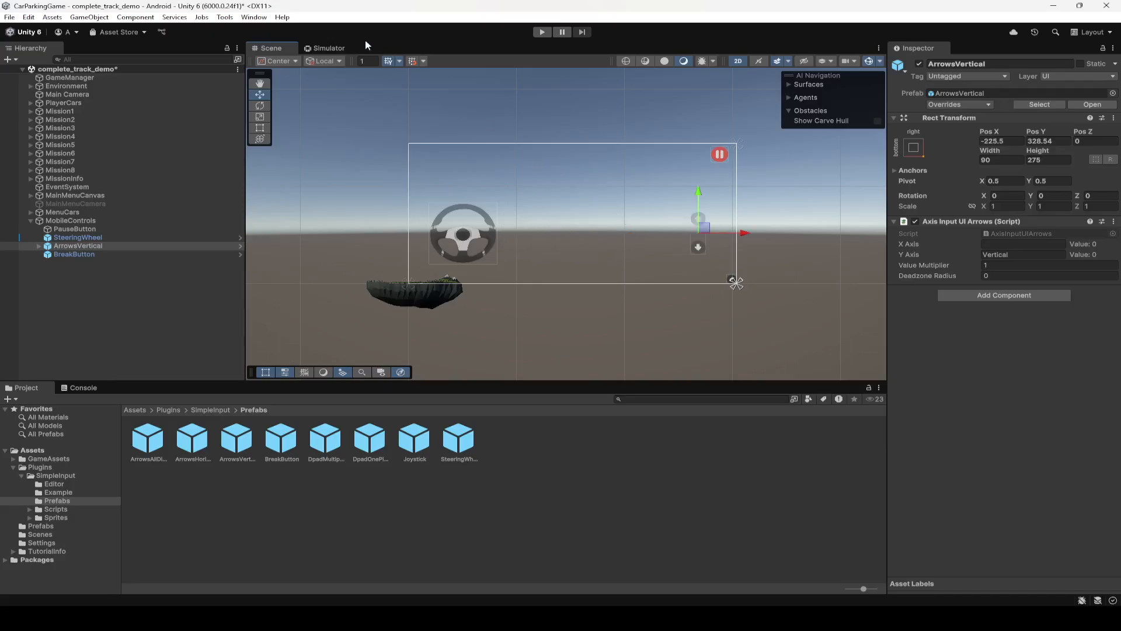
{"action": "left_click", "coordinate": [328, 48]}
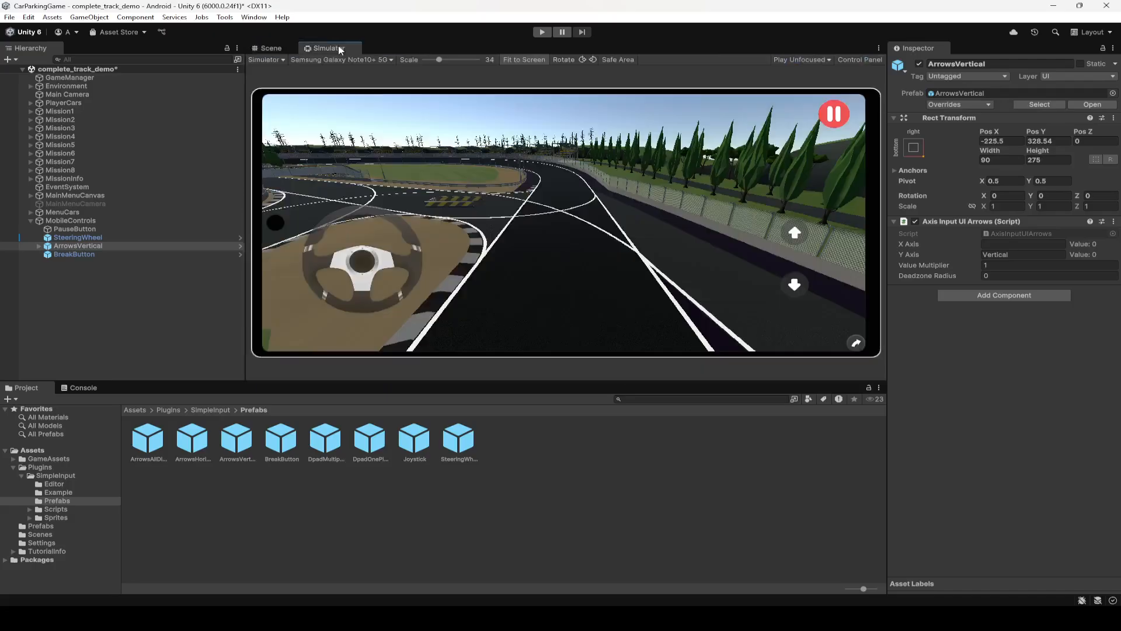
- Move the BreakButton up and left to about X -364, Y 227.3
{"action": "left_click", "coordinate": [84, 255]}
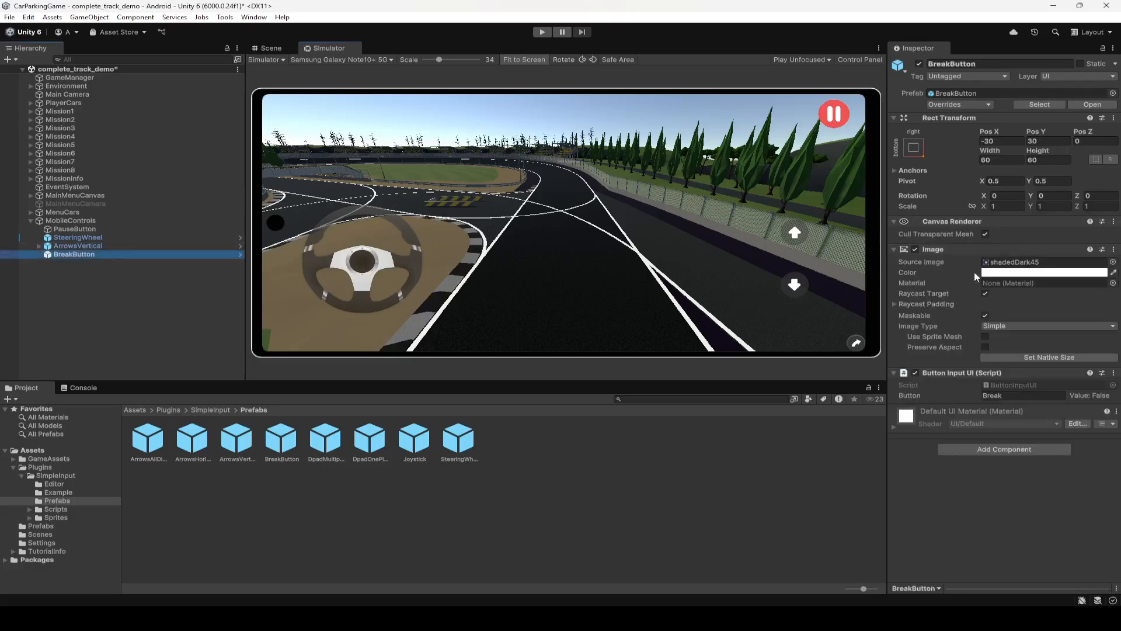
{"action": "left_click_drag", "start_coordinate": [1035, 131], "coordinate": [505, 109]}
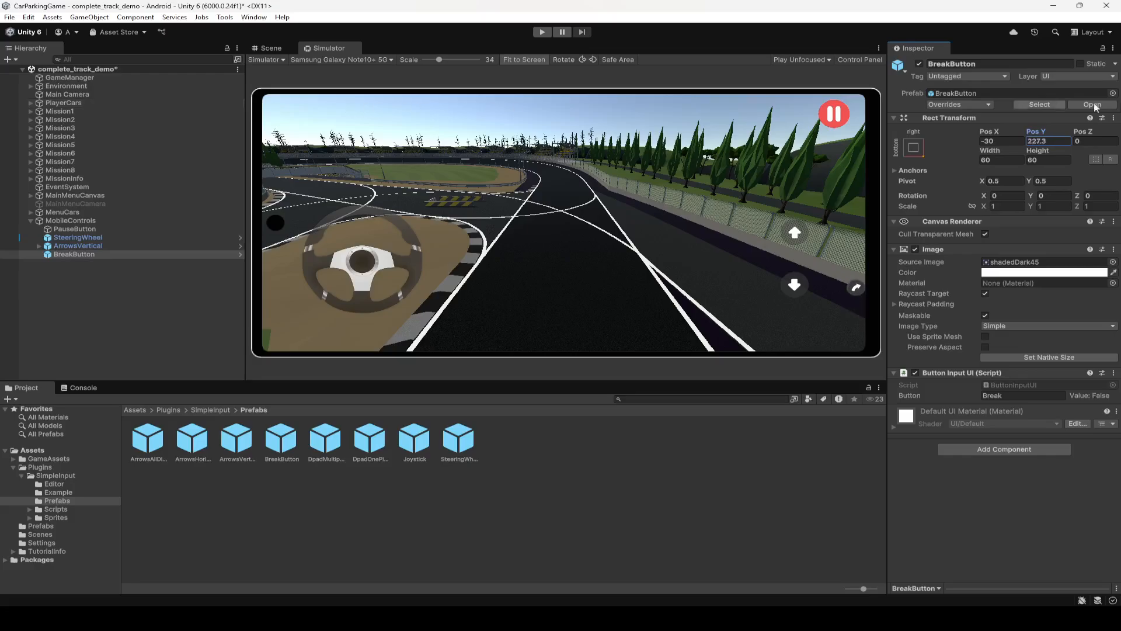
{"action": "left_click_drag", "start_coordinate": [992, 132], "coordinate": [420, 266]}
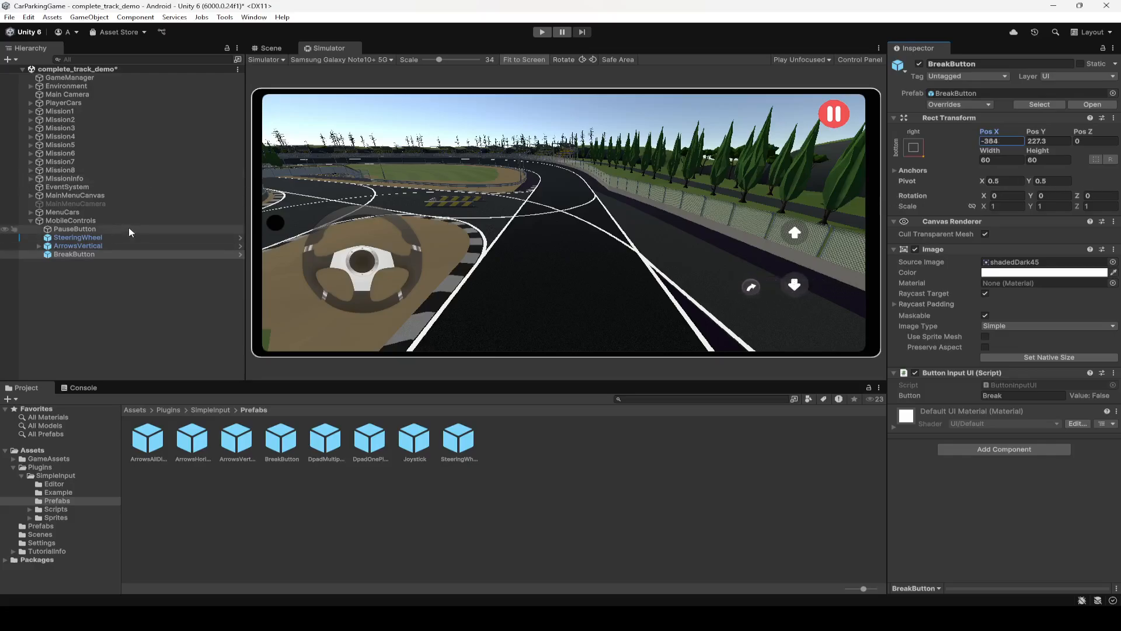
- Set the BreakButton's width and height to 100 and save the scene
{"action": "left_click", "coordinate": [84, 255]}
{"action": "left_click", "coordinate": [1017, 159]}
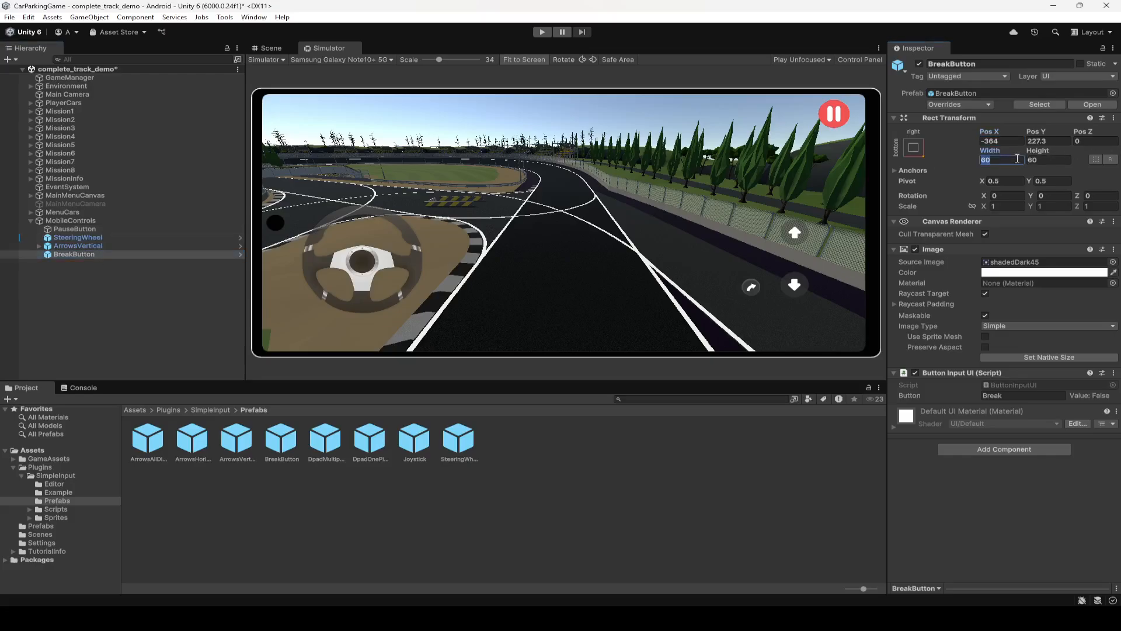
{"action": "type", "text": "100"}
{"action": "key", "text": "Tab"}
{"action": "type", "text": "100"}
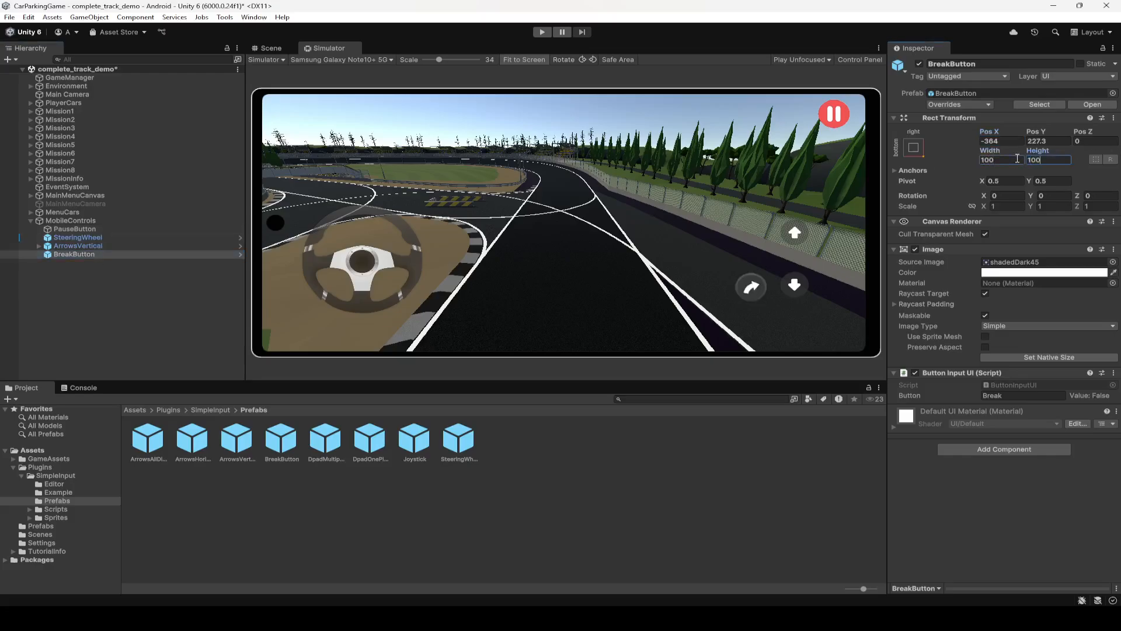
{"action": "key", "text": "ctrl+s"}
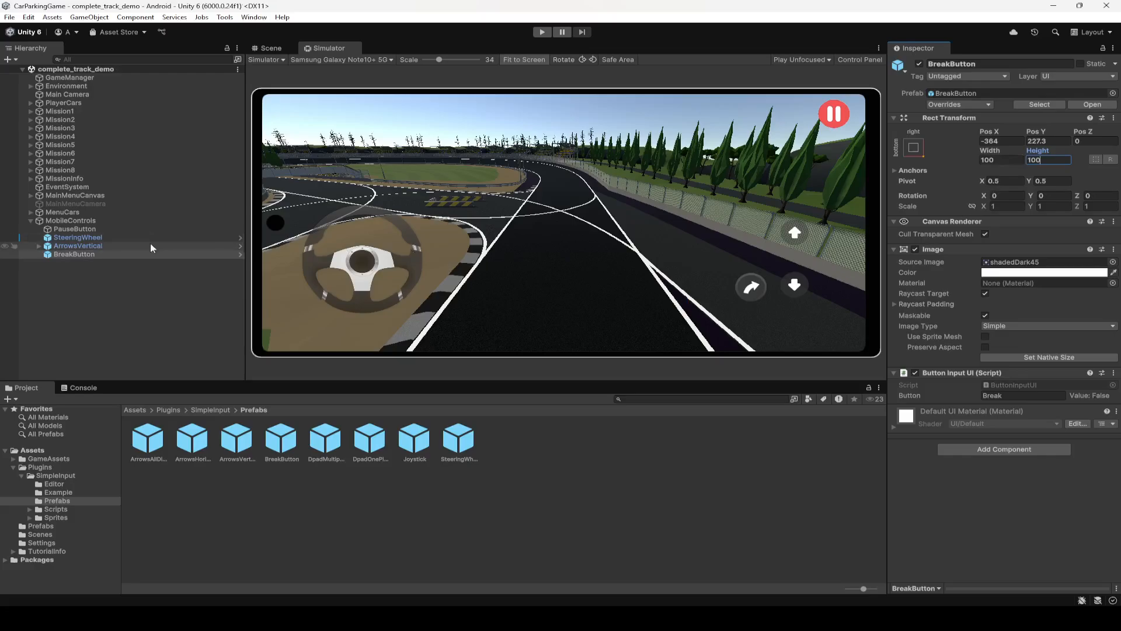
- Replace the BreakButton's source image with the shadedDark00 sprite from the ShadedDark Buttons folder
{"action": "left_click", "coordinate": [993, 262]}
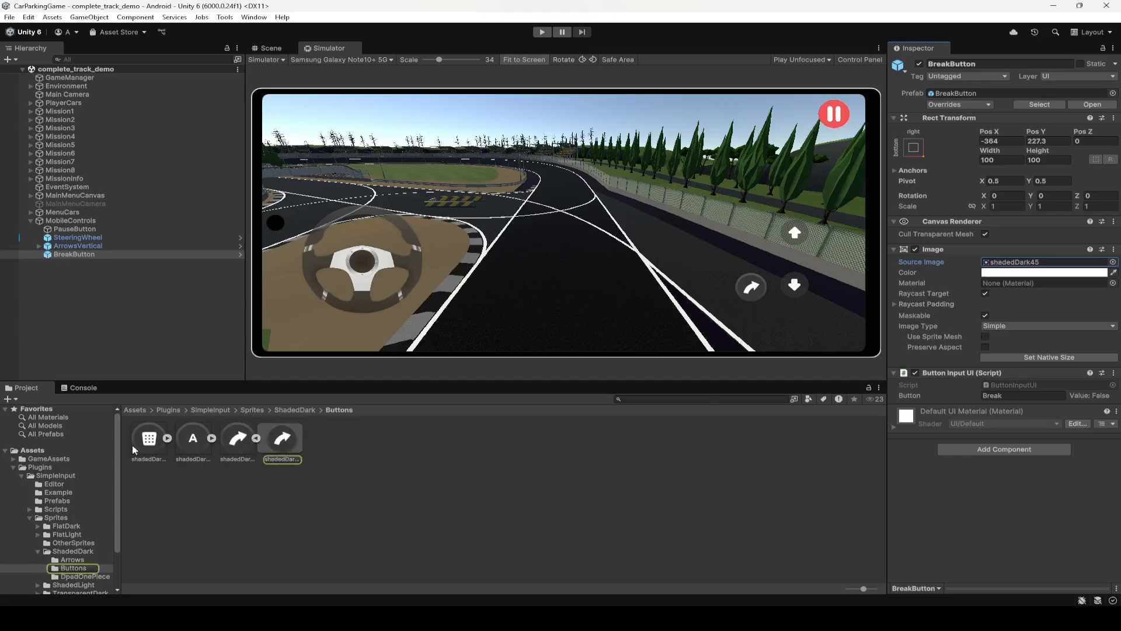
{"action": "left_click", "coordinate": [148, 441]}
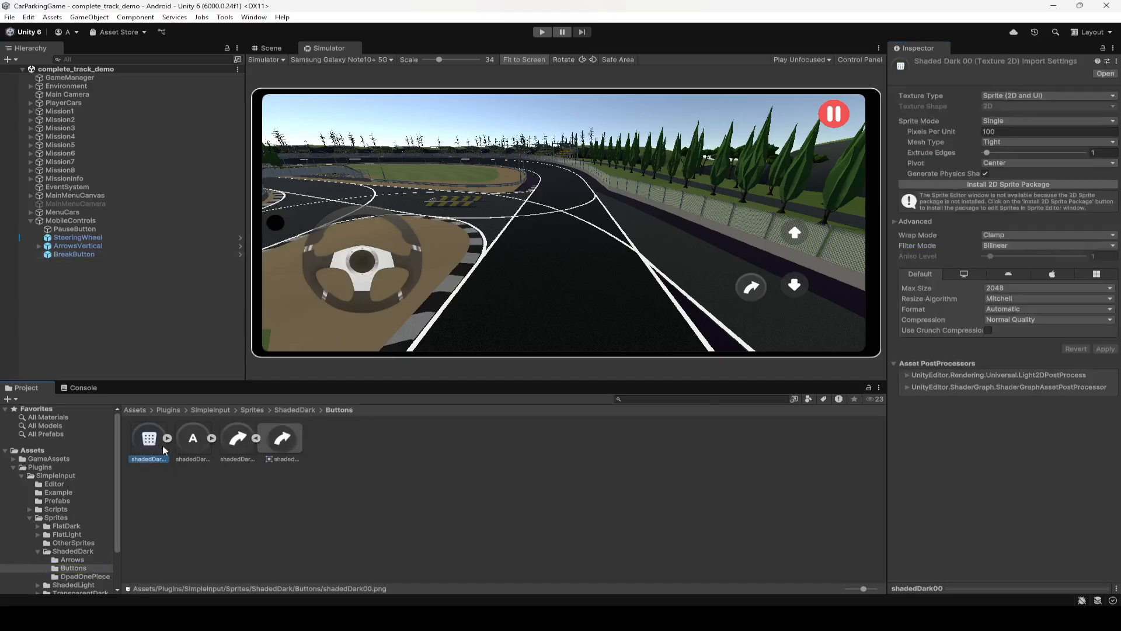
{"action": "left_click", "coordinate": [80, 256]}
{"action": "left_click_drag", "start_coordinate": [149, 448], "coordinate": [1037, 267]}
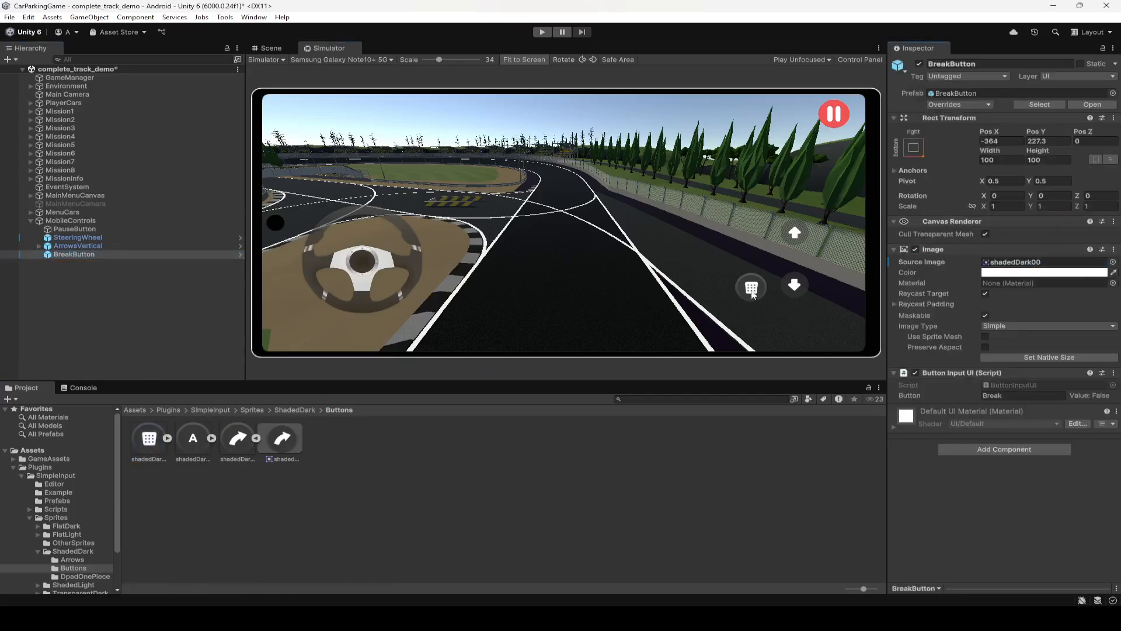
- Set the width of ArrowsVertical to 100
{"action": "left_click", "coordinate": [142, 297]}
{"action": "left_click", "coordinate": [71, 246]}
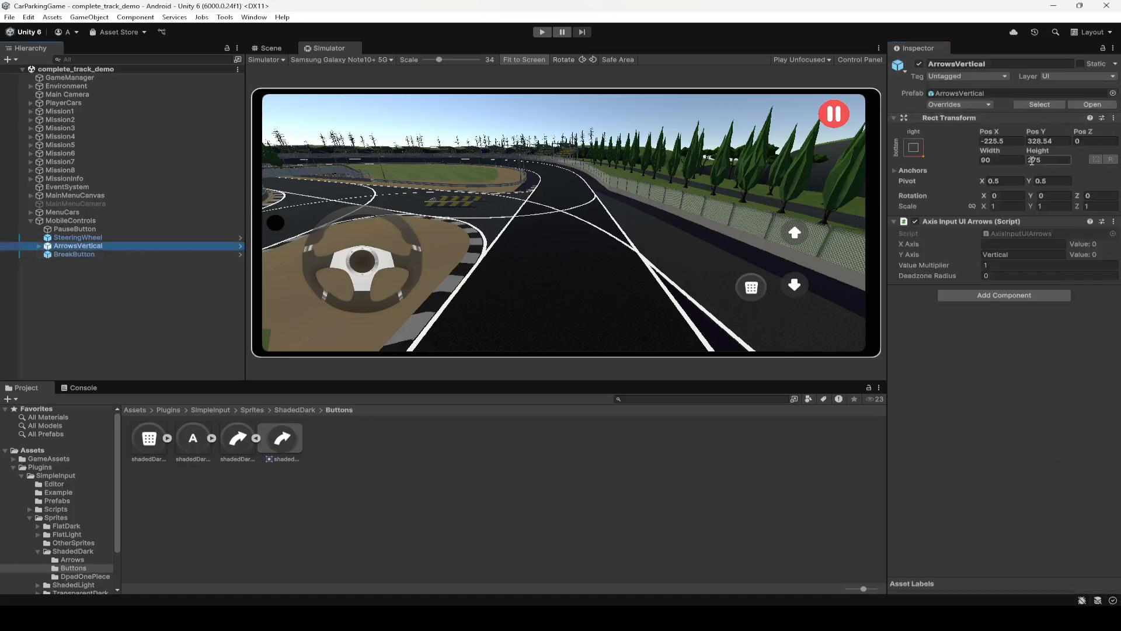
{"action": "left_click", "coordinate": [1010, 160]}
{"action": "type", "text": "100"}
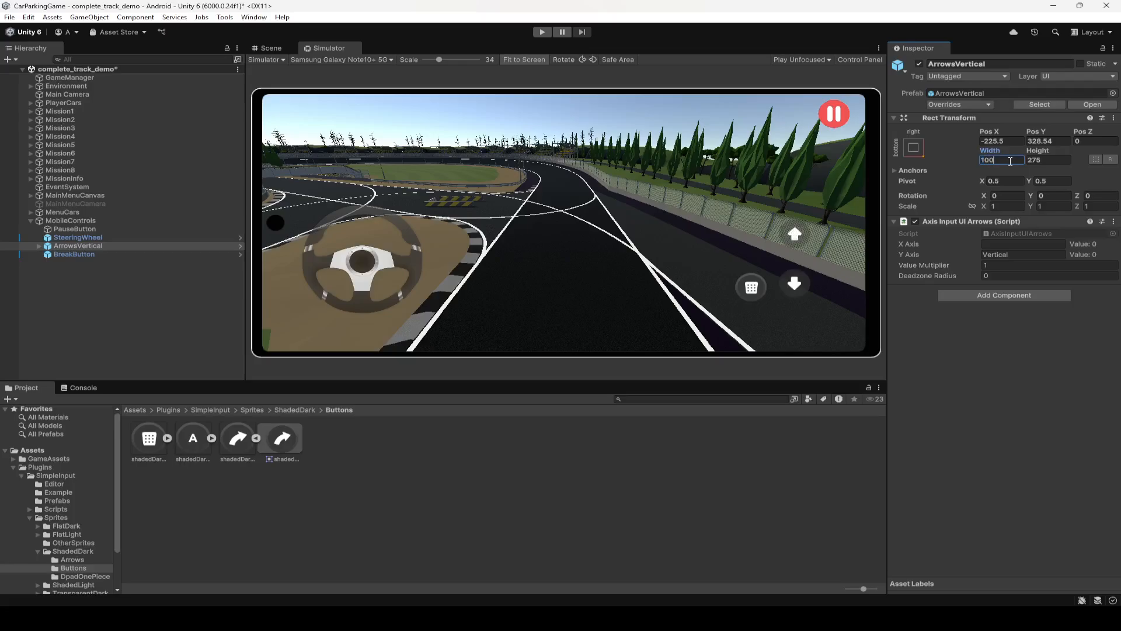
{"action": "key", "text": "Tab"}
- Move ArrowsVertical in the scene to about X -212, Y 311, checking its placement in the simulator
{"action": "left_click", "coordinate": [273, 48]}
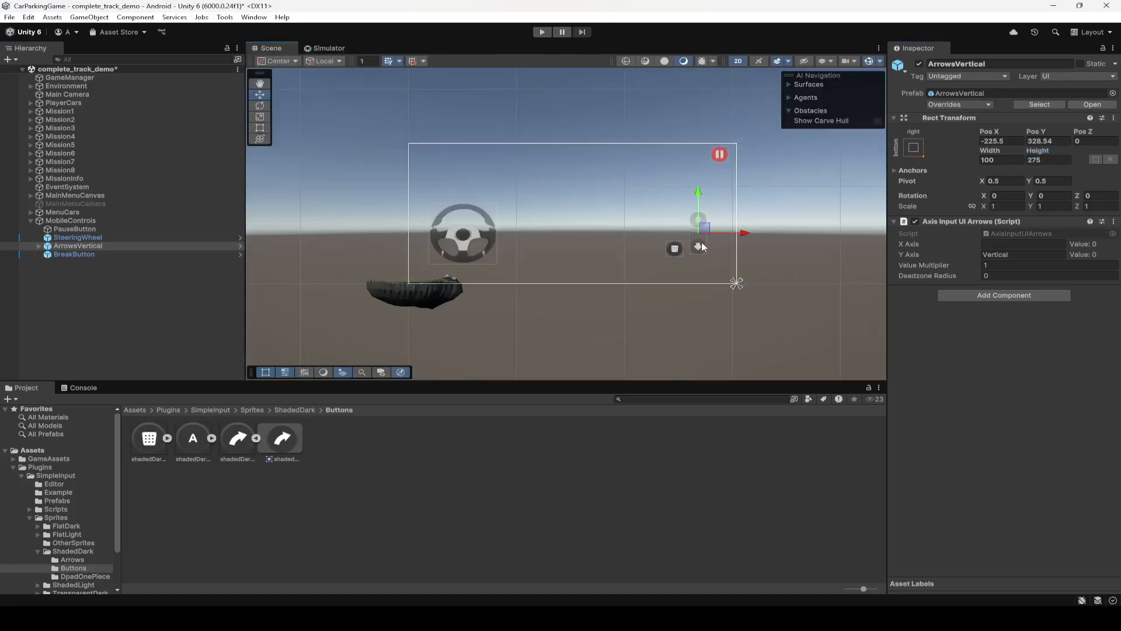
{"action": "left_click_drag", "start_coordinate": [699, 195], "coordinate": [700, 198]}
{"action": "mouse_move", "coordinate": [746, 236]}
{"action": "left_mouse_down"}
{"action": "mouse_move", "coordinate": [722, 241]}
{"action": "mouse_move", "coordinate": [747, 240]}
{"action": "left_mouse_up"}
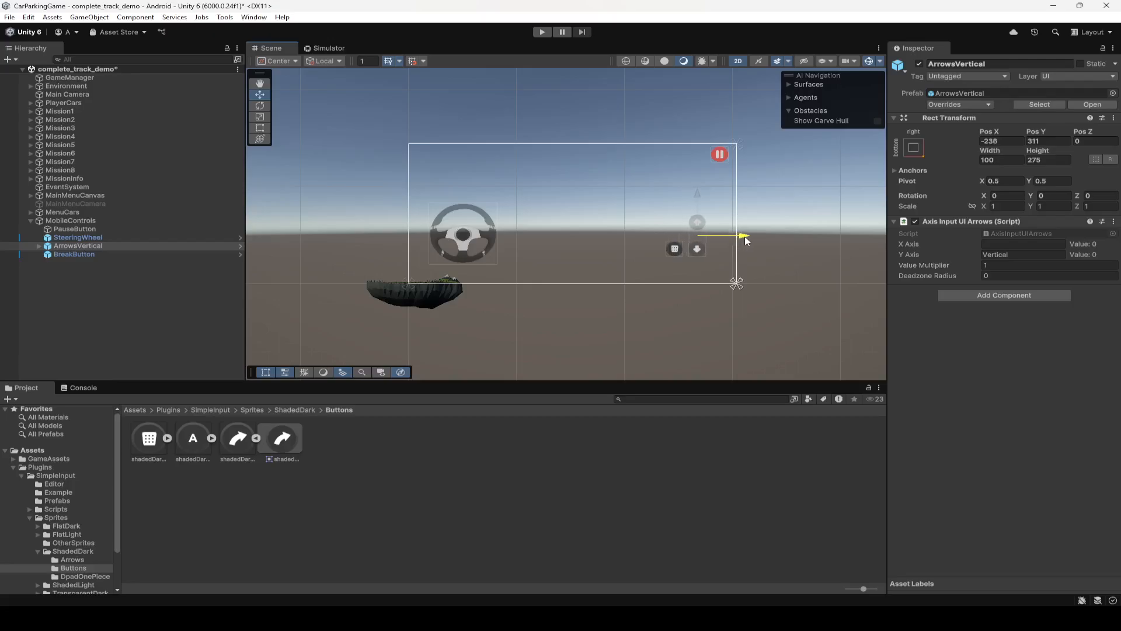
{"action": "left_click", "coordinate": [327, 48]}
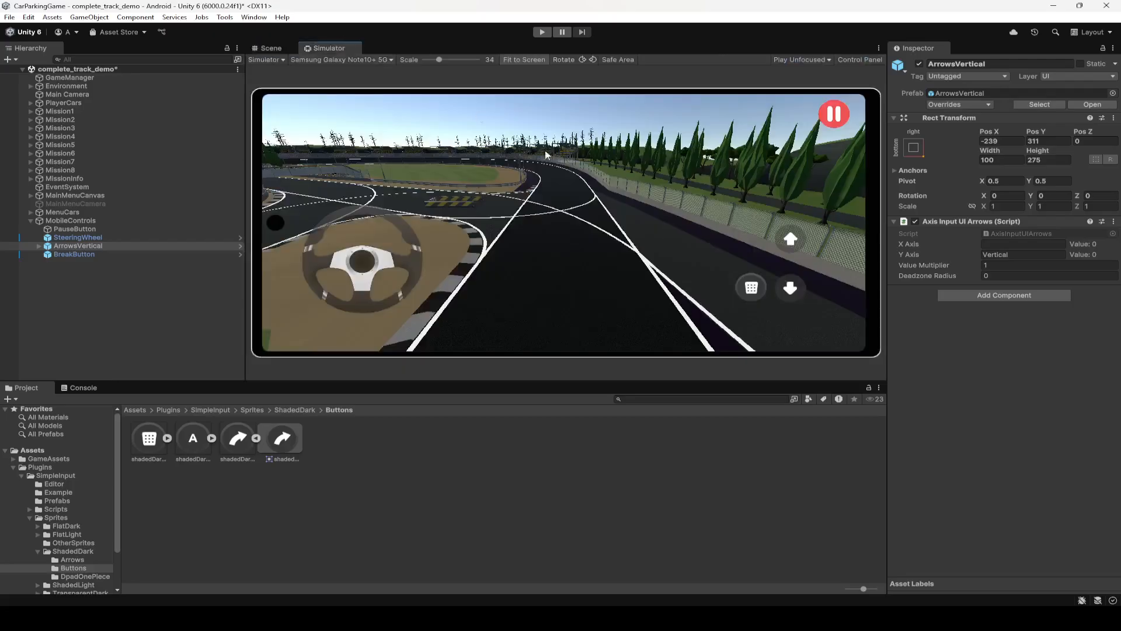
{"action": "left_click", "coordinate": [270, 49]}
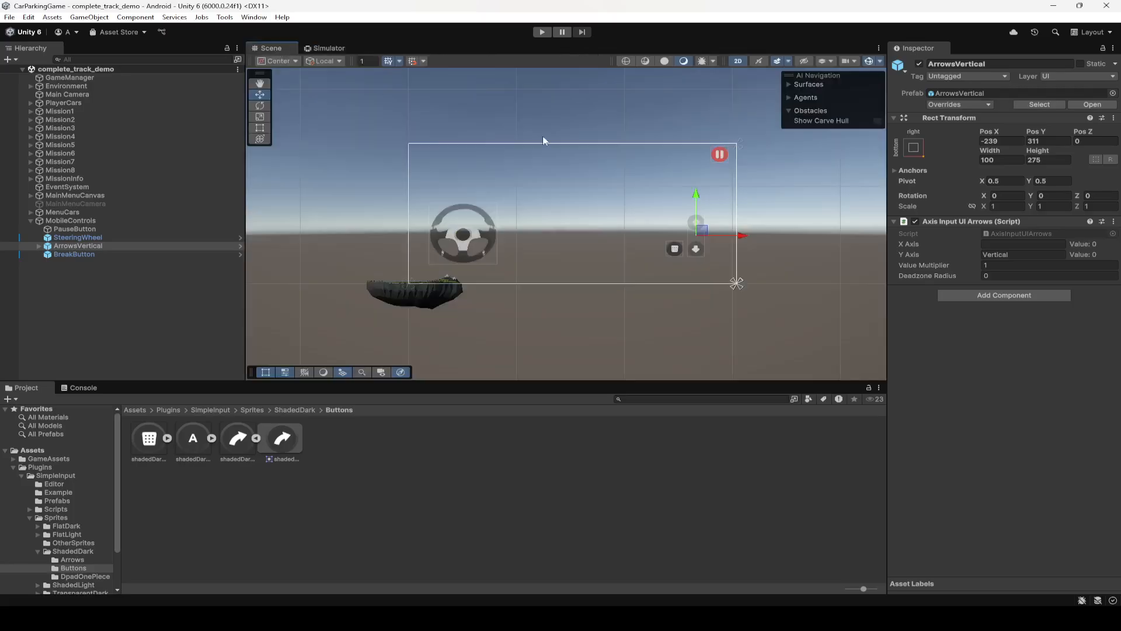
{"action": "left_click_drag", "start_coordinate": [734, 238], "coordinate": [739, 238]}
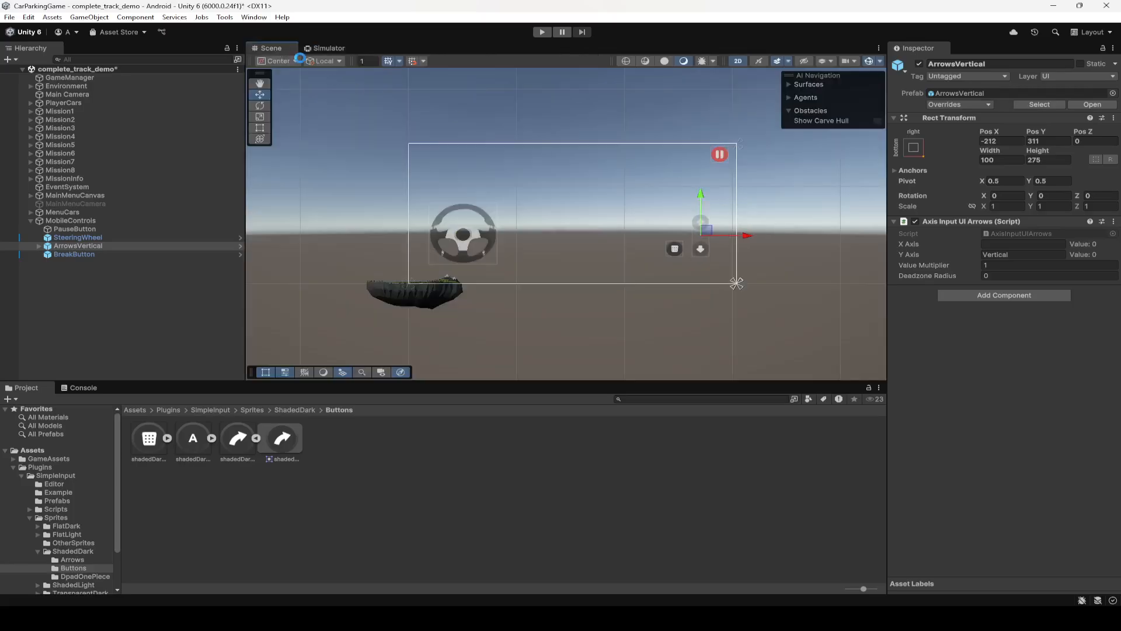
{"action": "left_click", "coordinate": [327, 49]}
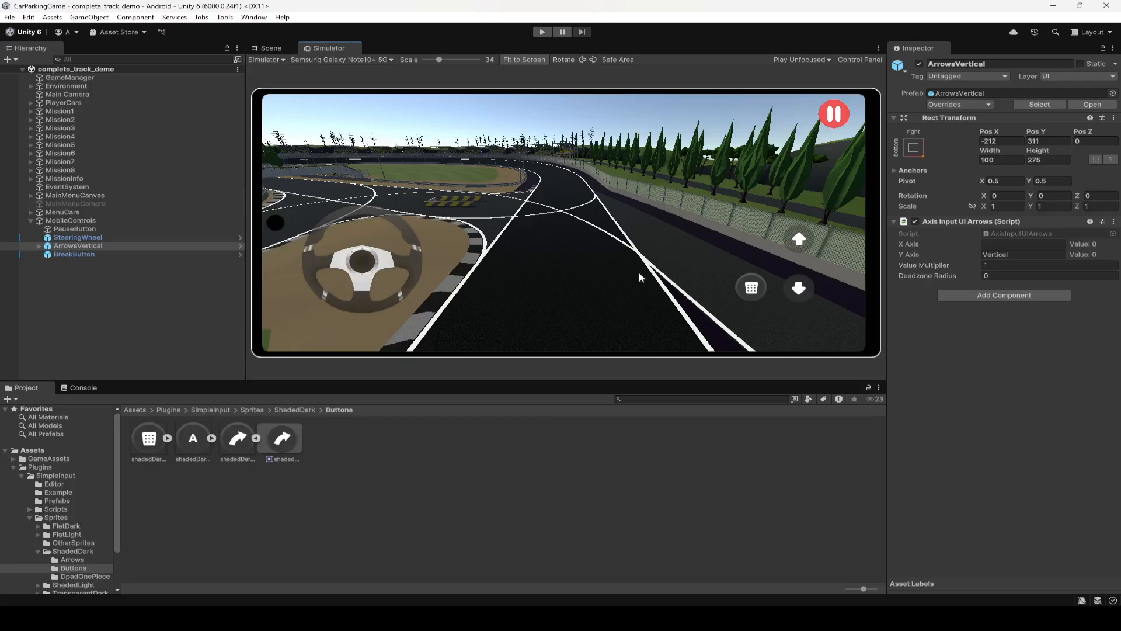
- Set the BreakButton's width and height to 150
{"action": "left_click", "coordinate": [215, 254]}
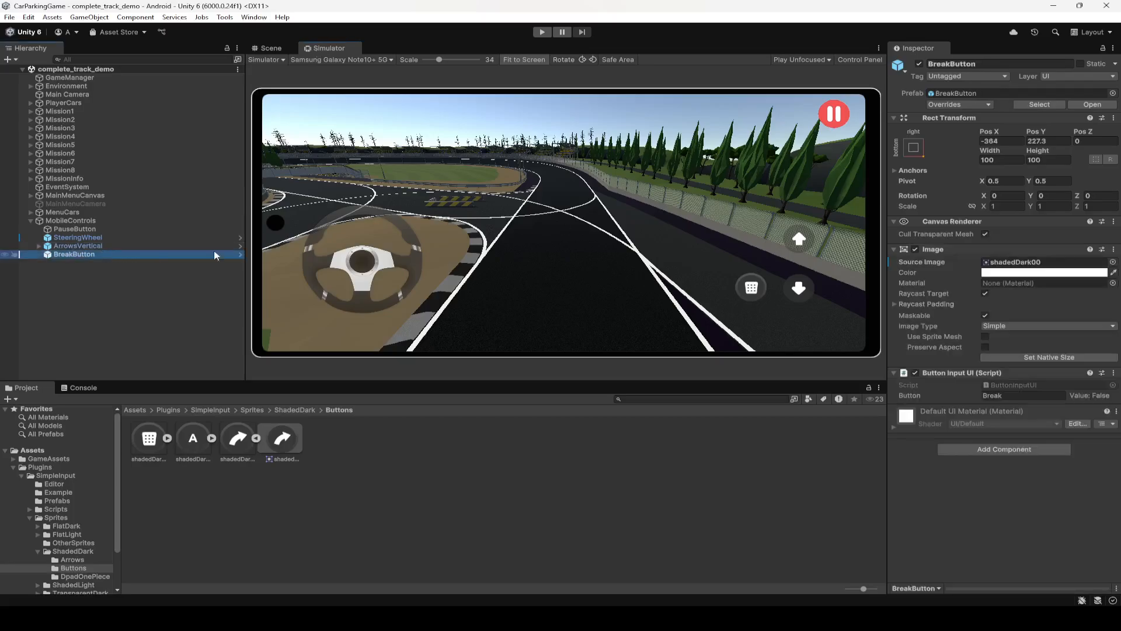
{"action": "left_click", "coordinate": [1011, 159]}
{"action": "type", "text": "150"}
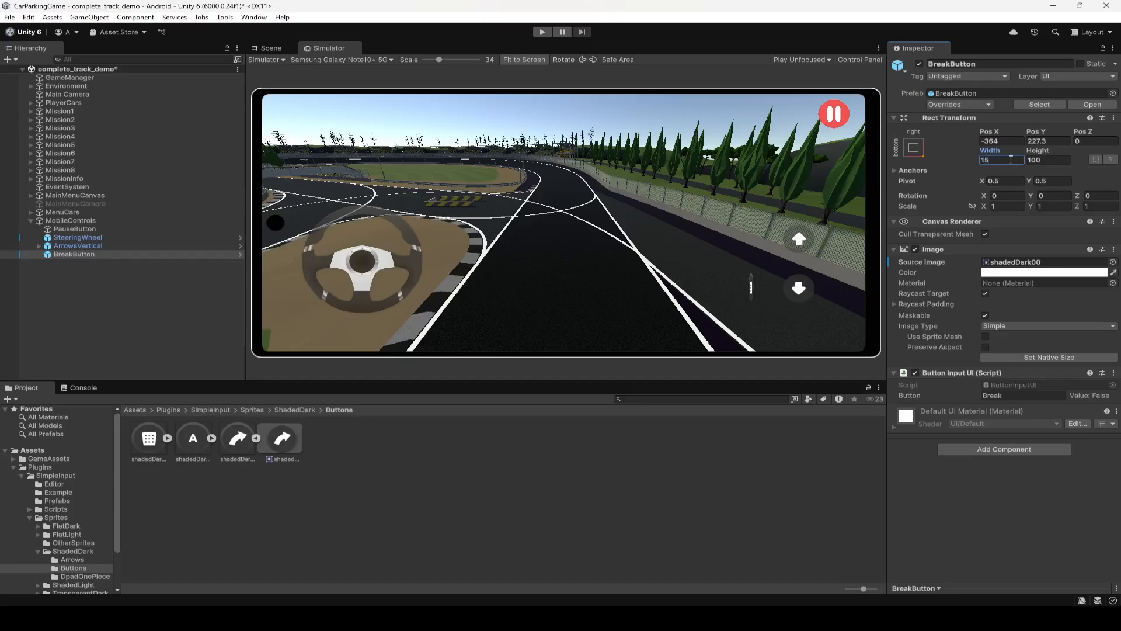
{"action": "key", "text": "Tab"}
{"action": "type", "text": "150"}
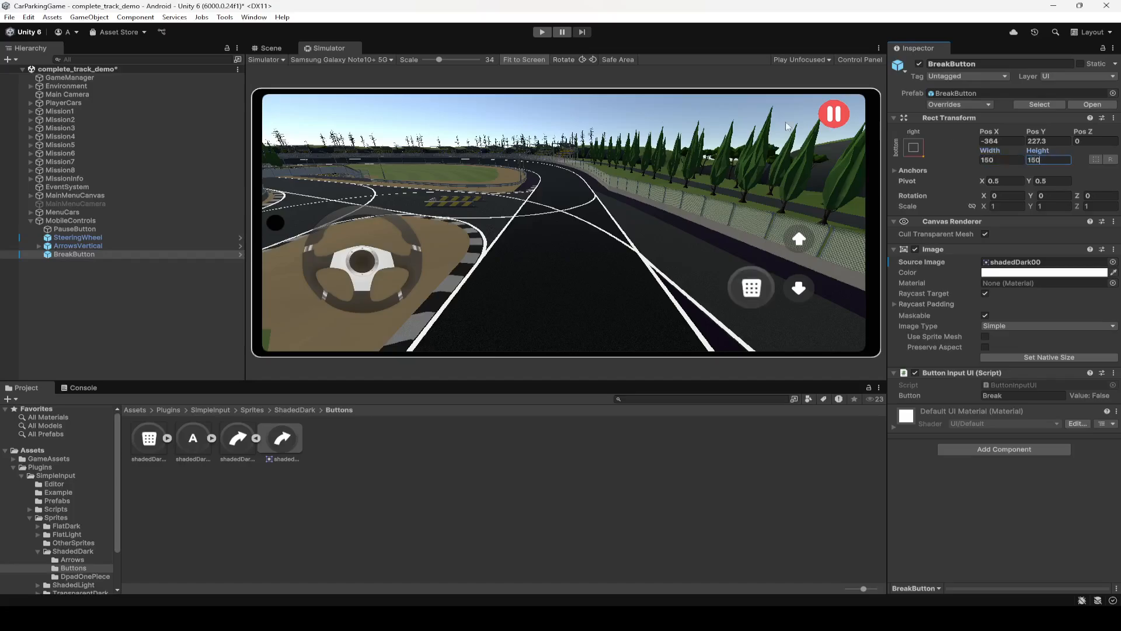
- Move the BreakButton to about X -385, Y 244, preview it in the simulator, and save the scene
{"action": "left_click", "coordinate": [270, 48]}
{"action": "left_click_drag", "start_coordinate": [718, 247], "coordinate": [716, 247]}
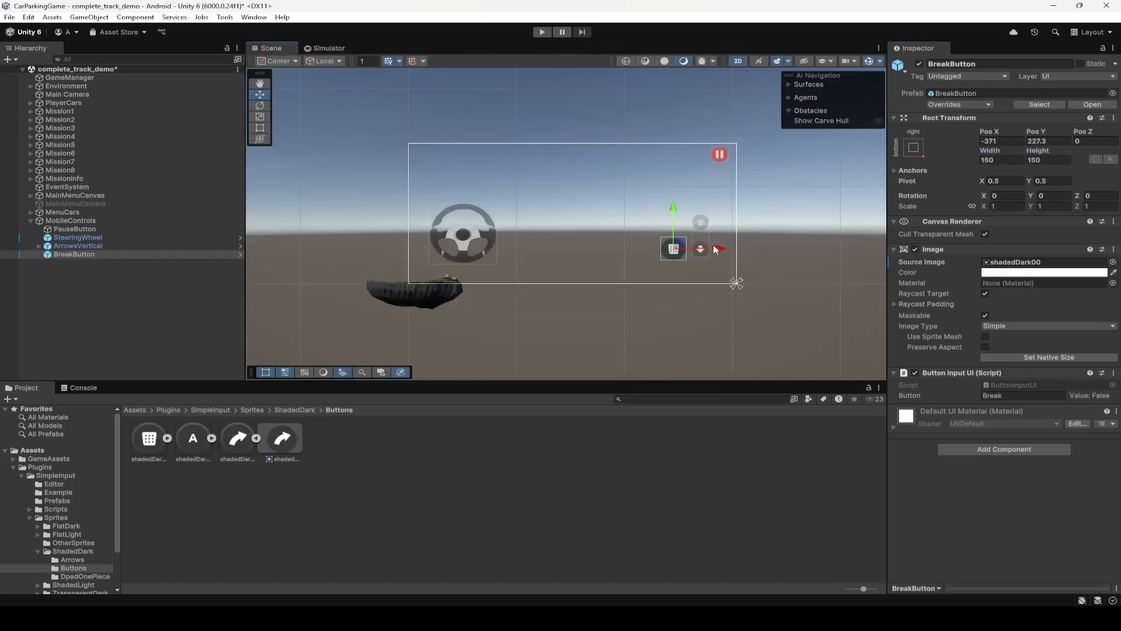
{"action": "left_click_drag", "start_coordinate": [676, 209], "coordinate": [676, 206]}
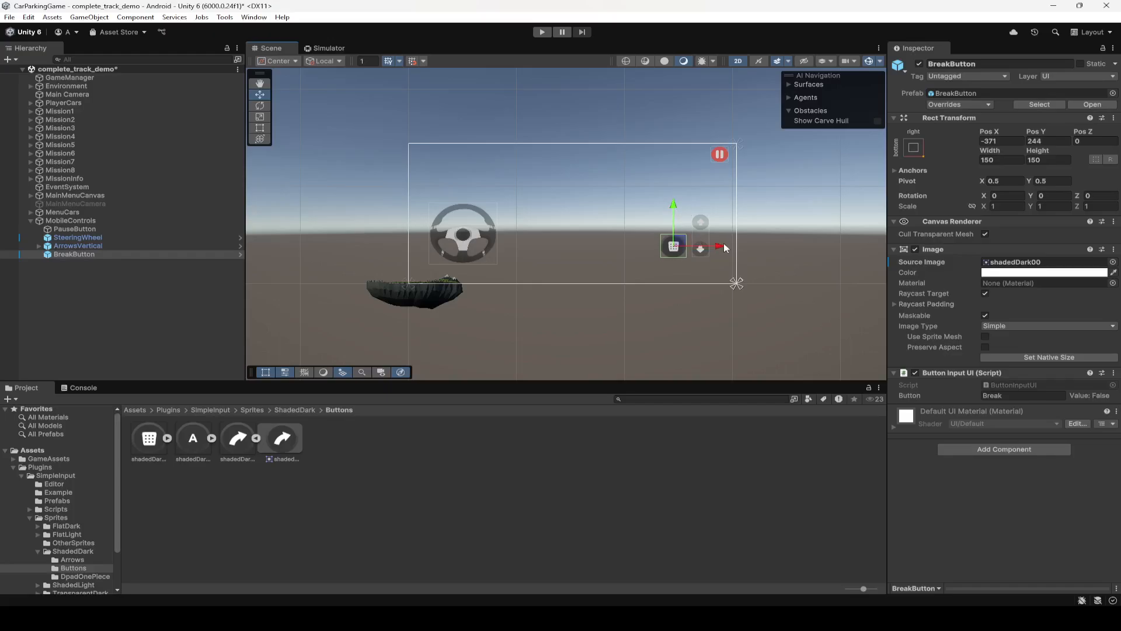
{"action": "mouse_move", "coordinate": [724, 248]}
{"action": "left_mouse_down"}
{"action": "mouse_move", "coordinate": [735, 250]}
{"action": "mouse_move", "coordinate": [719, 248]}
{"action": "left_mouse_up"}
{"action": "left_click", "coordinate": [348, 50]}
{"action": "key", "text": "ctrl+s"}
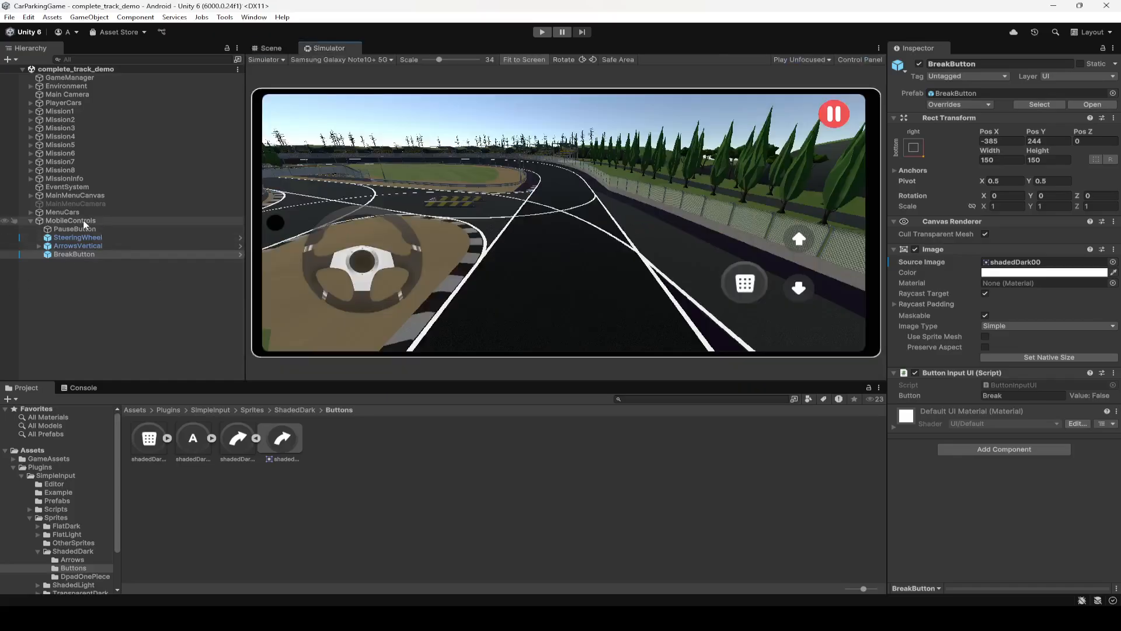
- Clear the PauseButton's source image by setting its sprite to None
{"action": "left_click", "coordinate": [85, 244]}
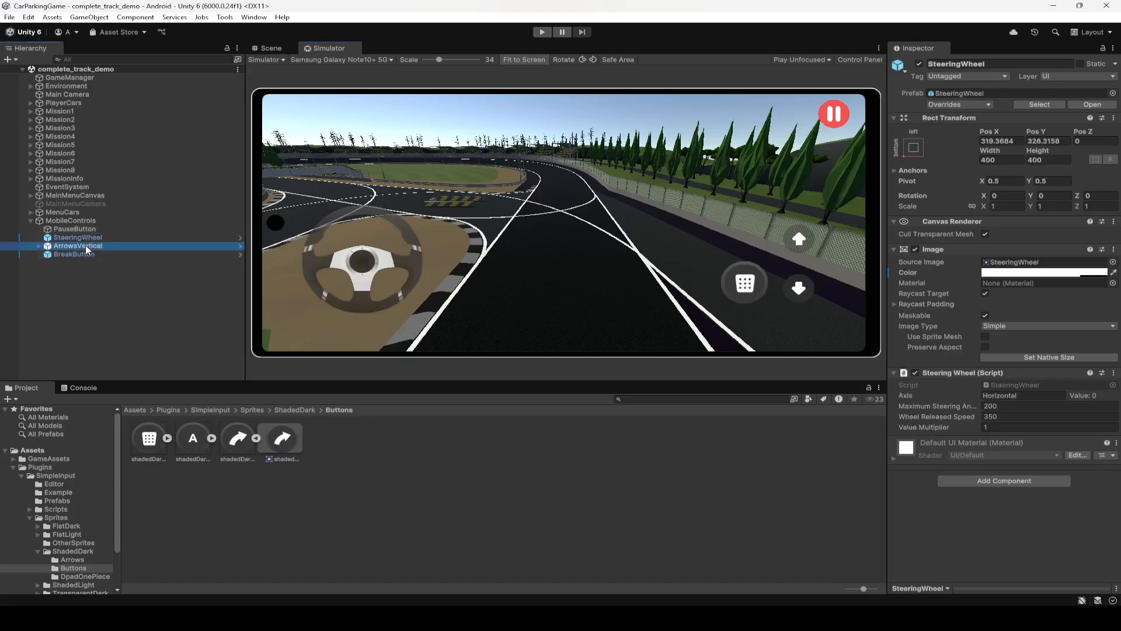
{"action": "left_click", "coordinate": [76, 254]}
{"action": "left_click", "coordinate": [79, 230]}
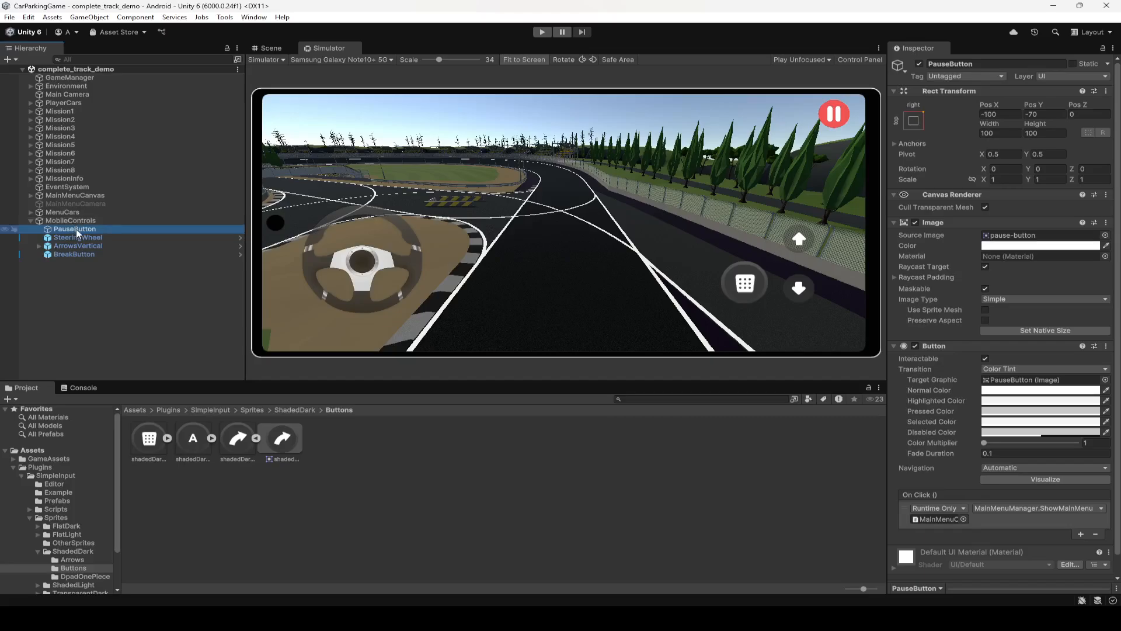
{"action": "left_click", "coordinate": [1105, 234]}
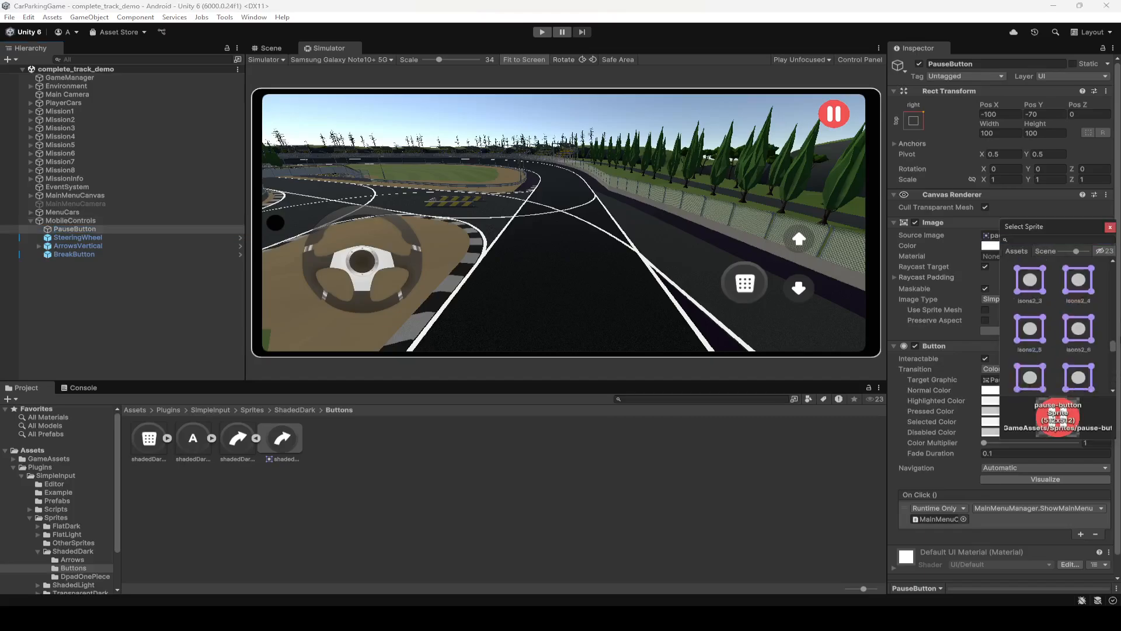
{"action": "scroll", "coordinate": [1045, 327], "scroll_direction": "up", "scroll_amount": 10}
{"action": "left_click", "coordinate": [1030, 286]}
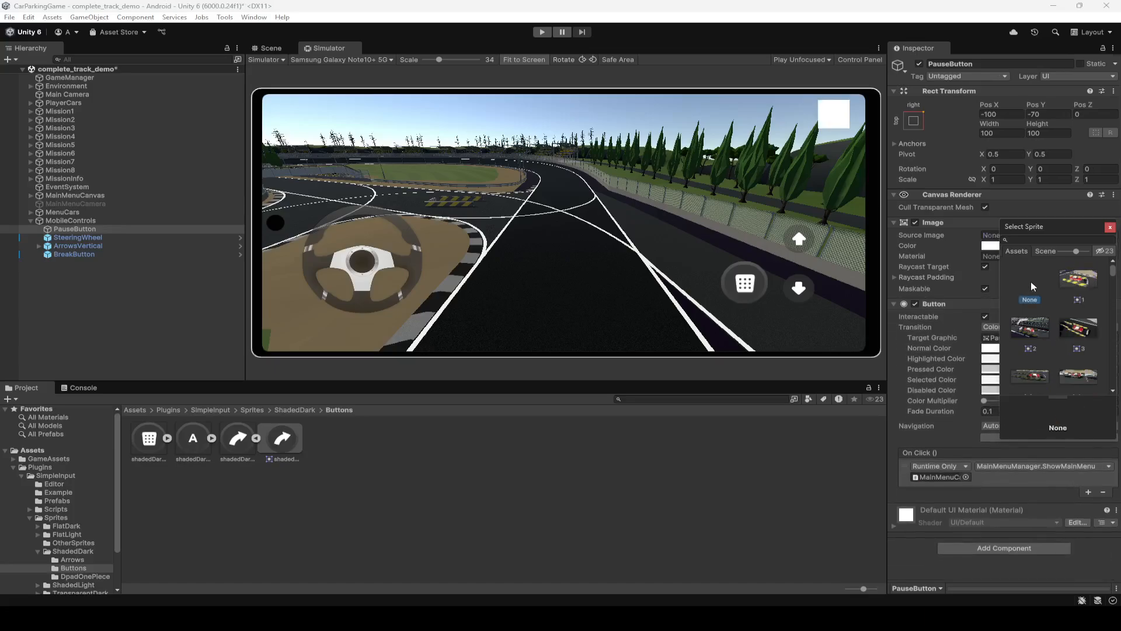
{"action": "left_click", "coordinate": [1110, 227]}
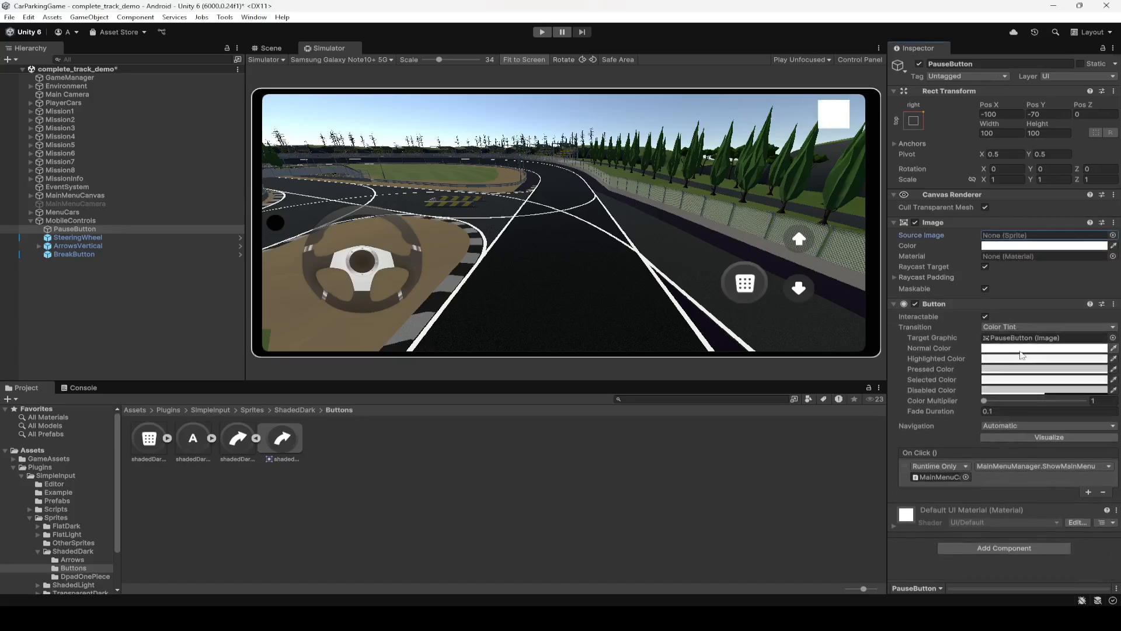
- Set the PauseButton's image color to dark gray 383838 by sampling the brake button's background with the eyedropper
{"action": "left_click", "coordinate": [1010, 246]}
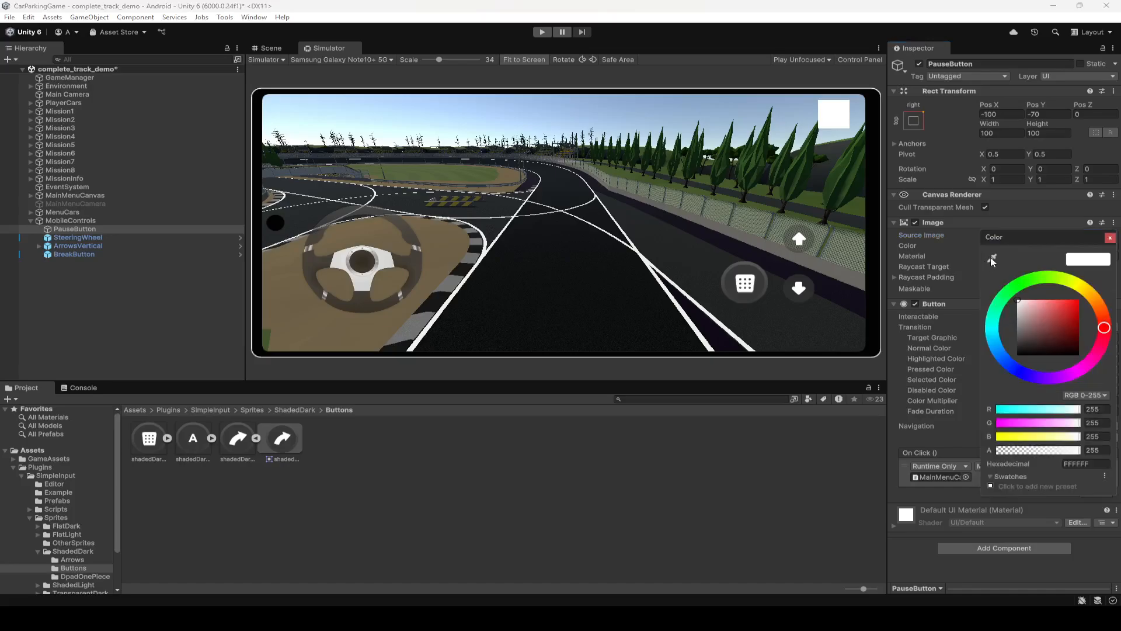
{"action": "left_click", "coordinate": [992, 260]}
{"action": "left_click", "coordinate": [743, 275]}
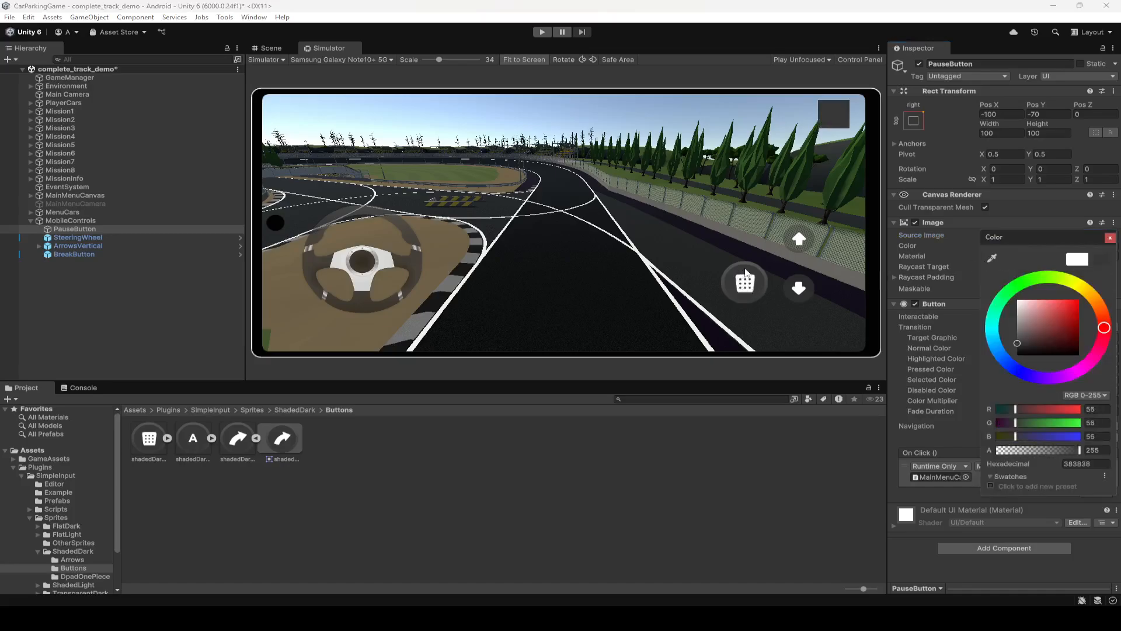
- Add a legacy UI Text as a child of PauseButton, keeping the default name
{"action": "right_click", "coordinate": [75, 232]}
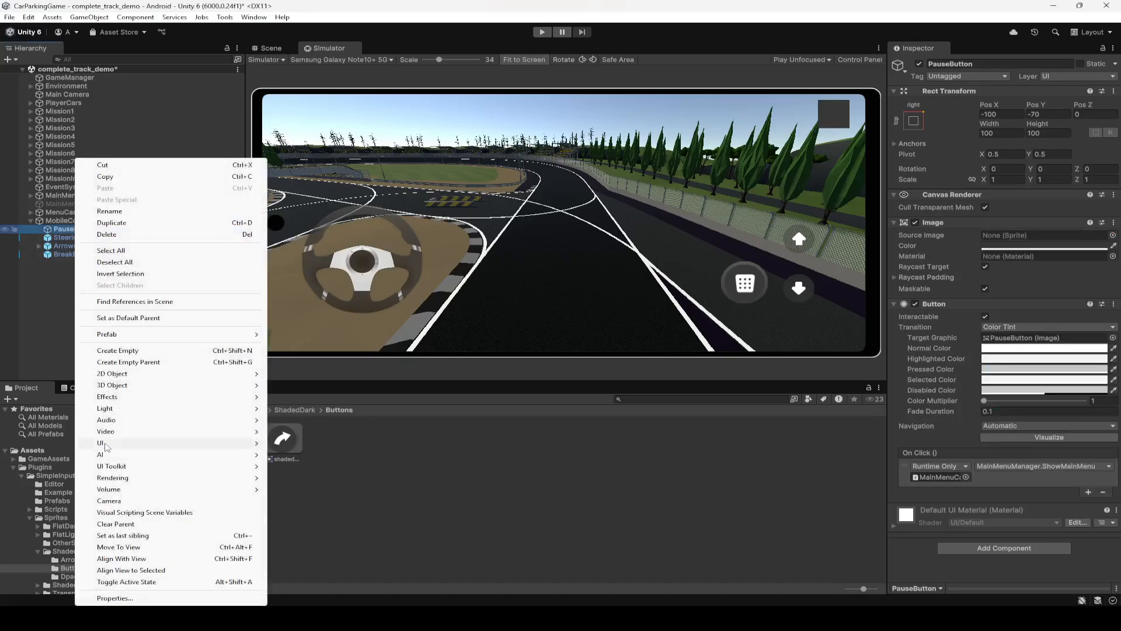
{"action": "mouse_move", "coordinate": [117, 447]}
{"action": "mouse_move", "coordinate": [301, 603]}
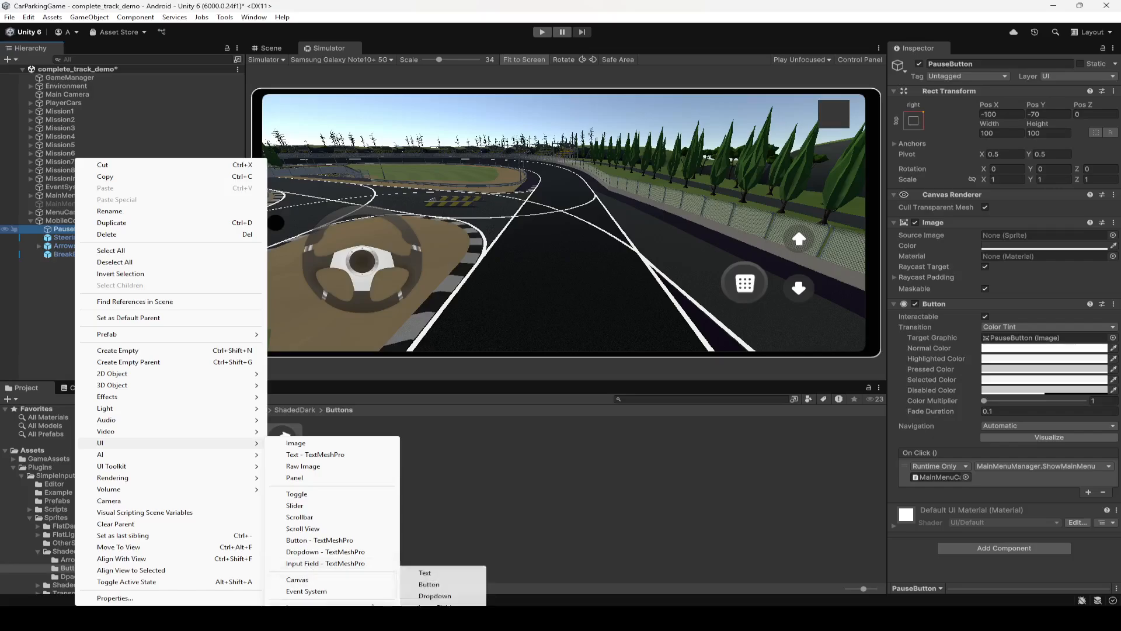
{"action": "left_click", "coordinate": [435, 574]}
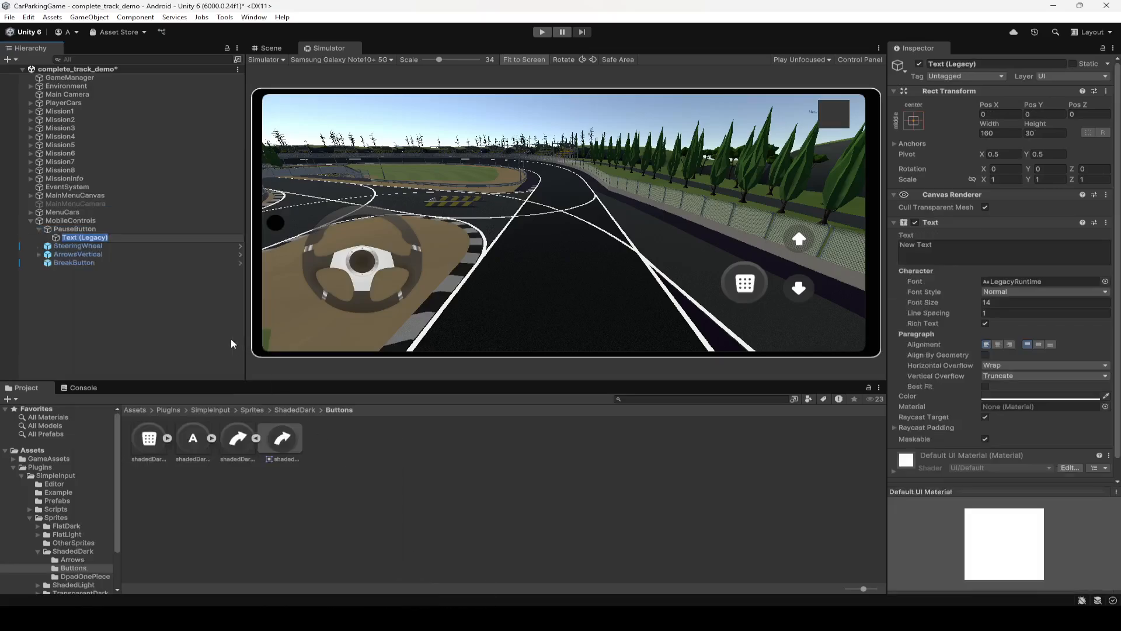
{"action": "key", "text": "Return"}
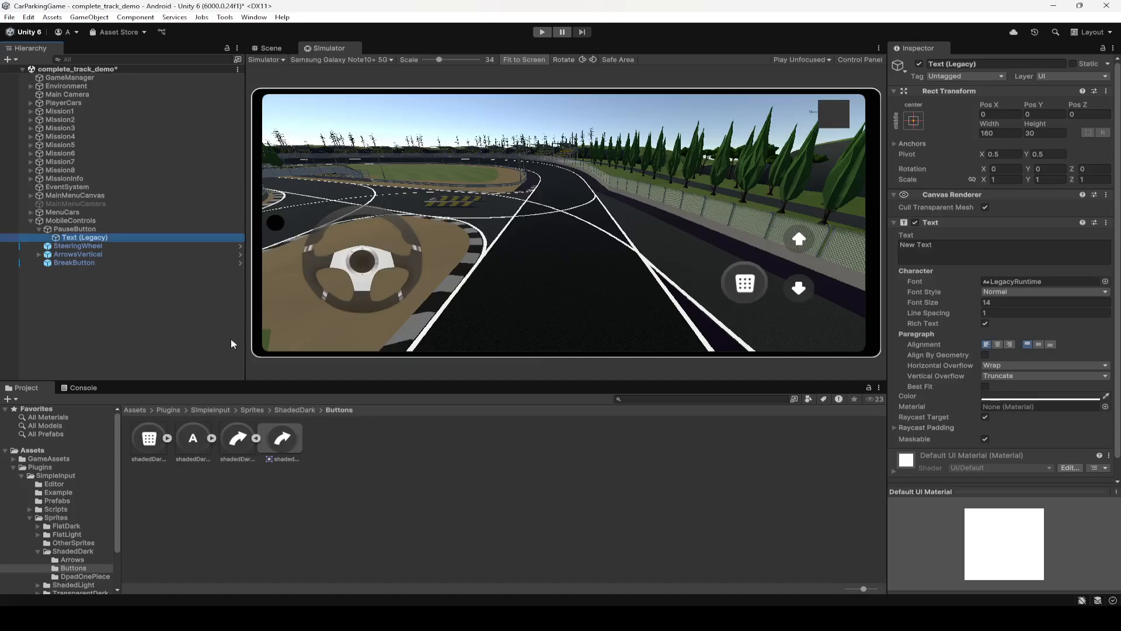
- Replace the new text's content with two vertical bars, "| |", as a pause symbol
{"action": "left_click", "coordinate": [943, 246]}
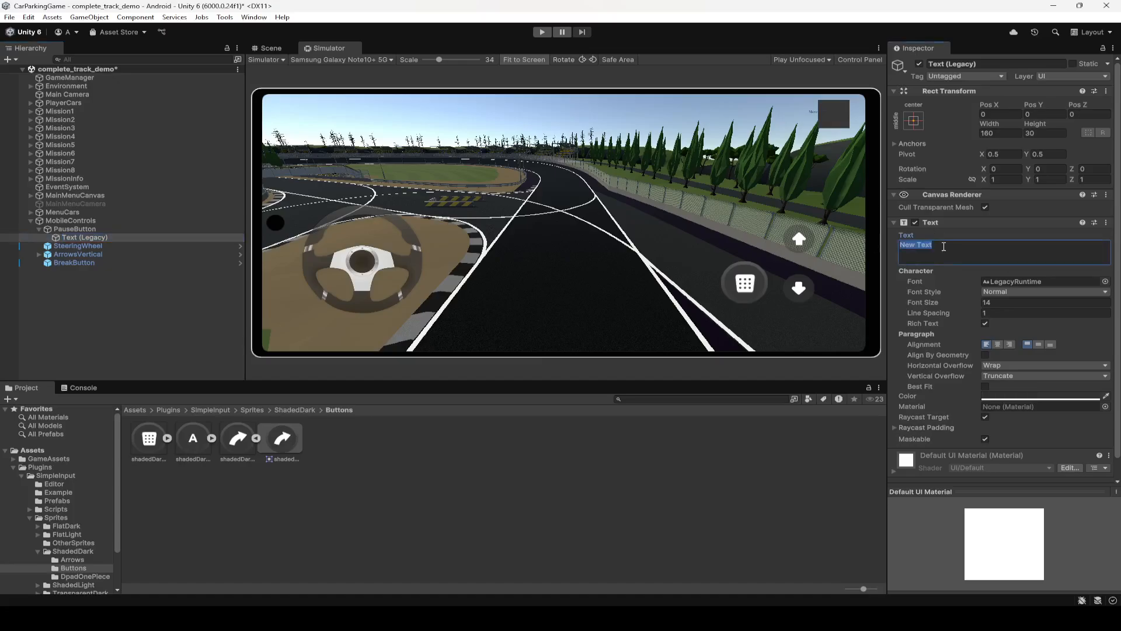
{"action": "type", "text": "II"}
{"action": "left_click", "coordinate": [62, 293]}
- Examine the pause text's anchoring and its placement relative to PauseButton in the scene view
{"action": "left_click", "coordinate": [91, 237]}
{"action": "left_click", "coordinate": [913, 121]}
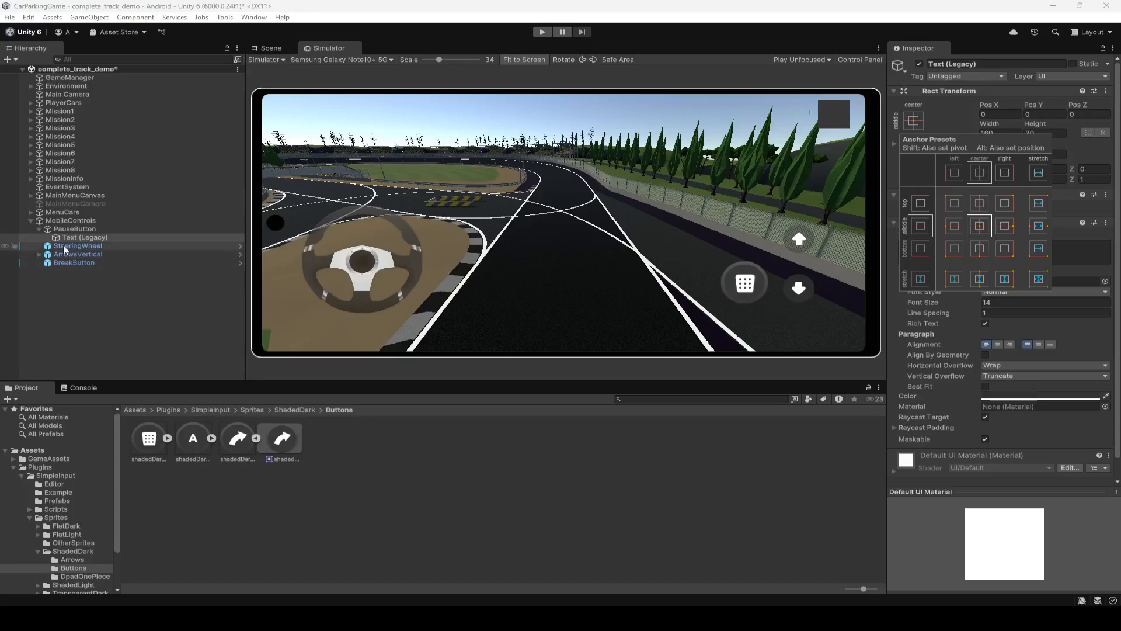
{"action": "left_click", "coordinate": [296, 52]}
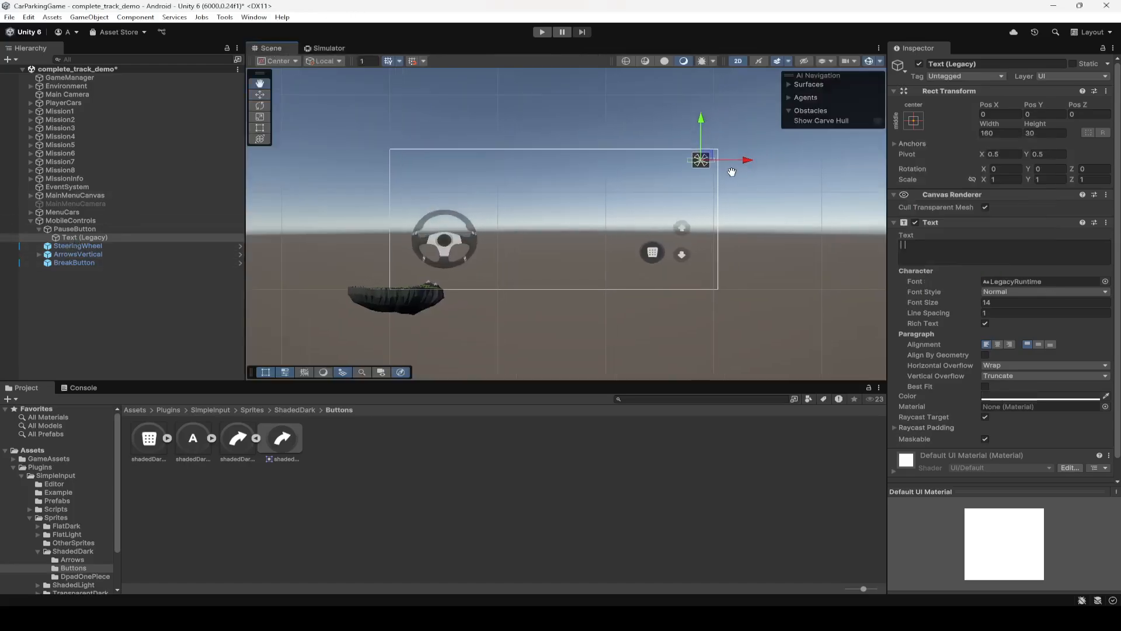
{"action": "left_click", "coordinate": [74, 231]}
{"action": "left_click", "coordinate": [75, 238]}
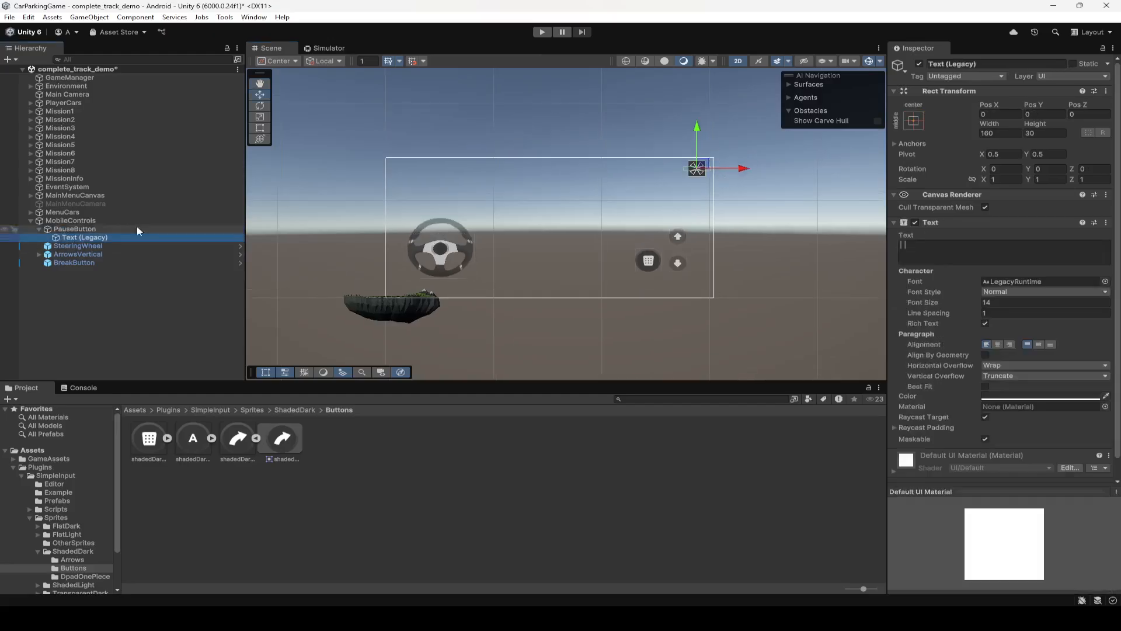
{"action": "left_click", "coordinate": [90, 230]}
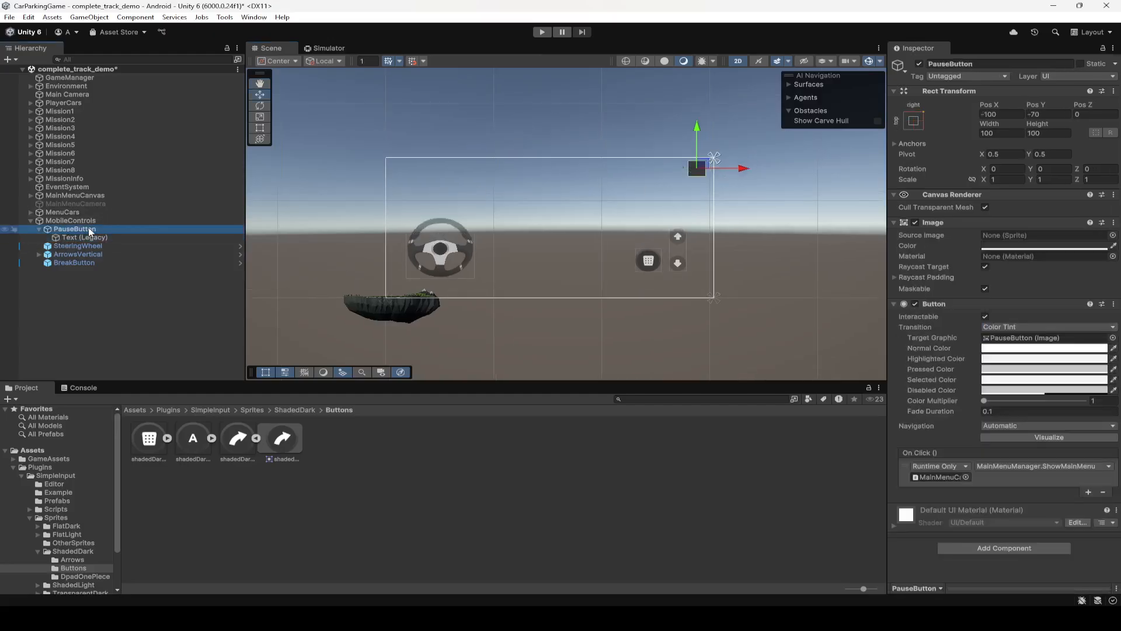
{"action": "left_click", "coordinate": [88, 238]}
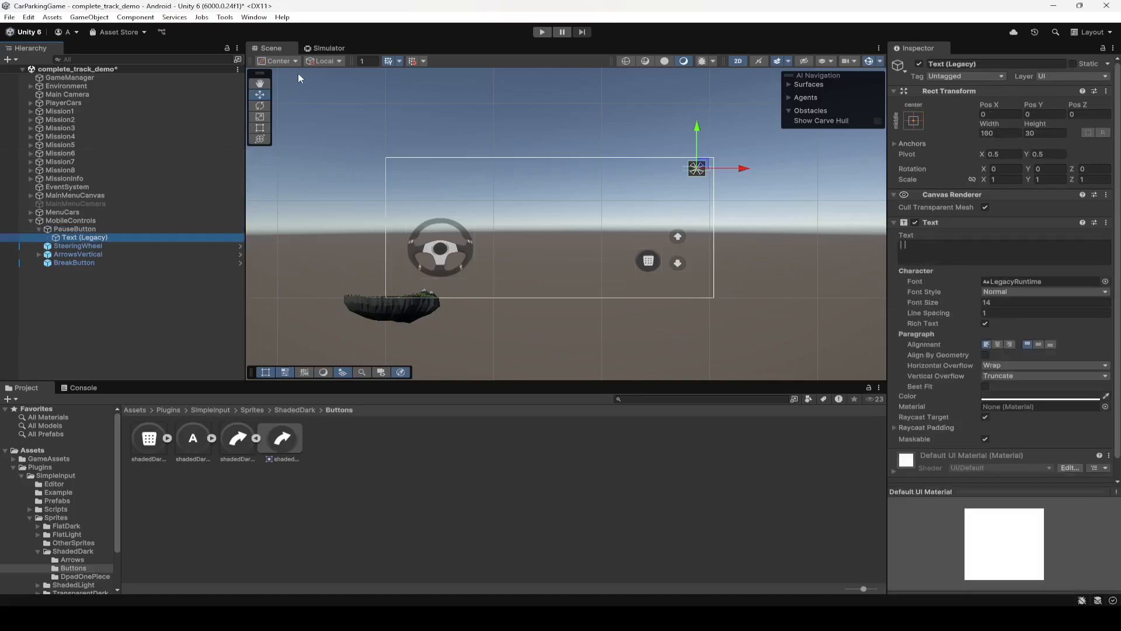
- Set the pause text's width and height to 100, matching PauseButton
{"action": "left_click", "coordinate": [96, 240]}
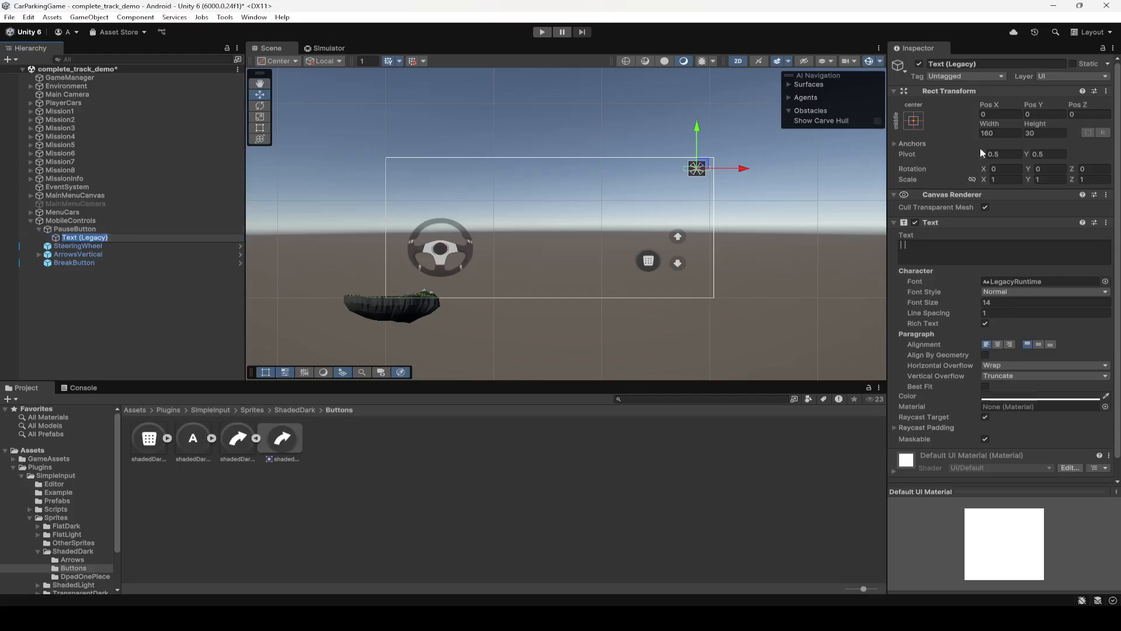
{"action": "left_click", "coordinate": [1003, 133]}
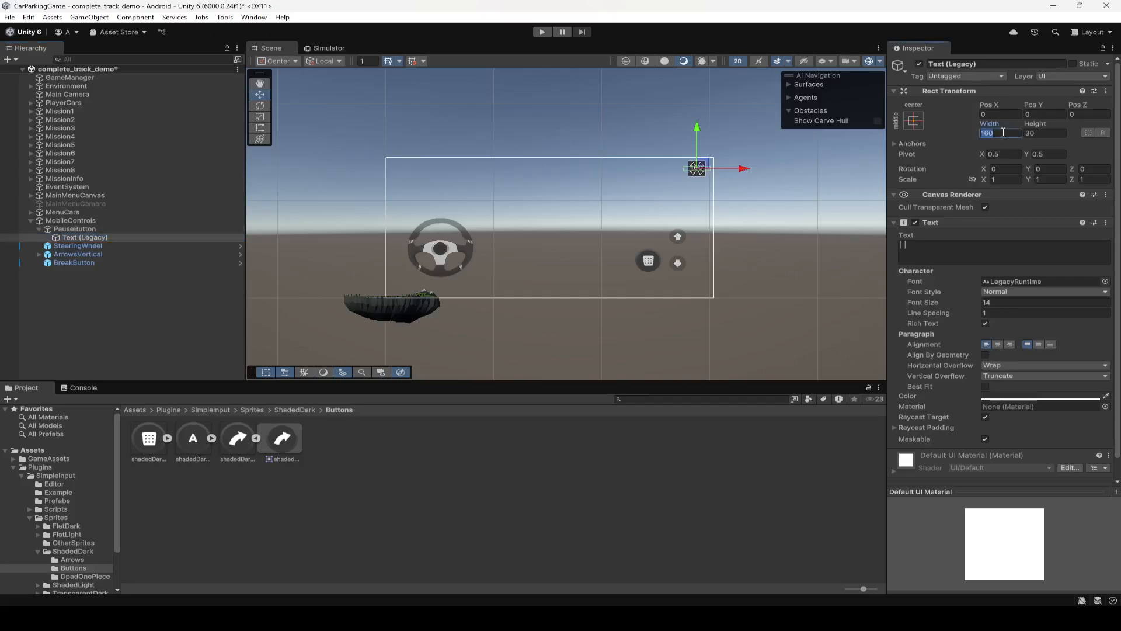
{"action": "type", "text": "100"}
{"action": "left_click", "coordinate": [74, 229]}
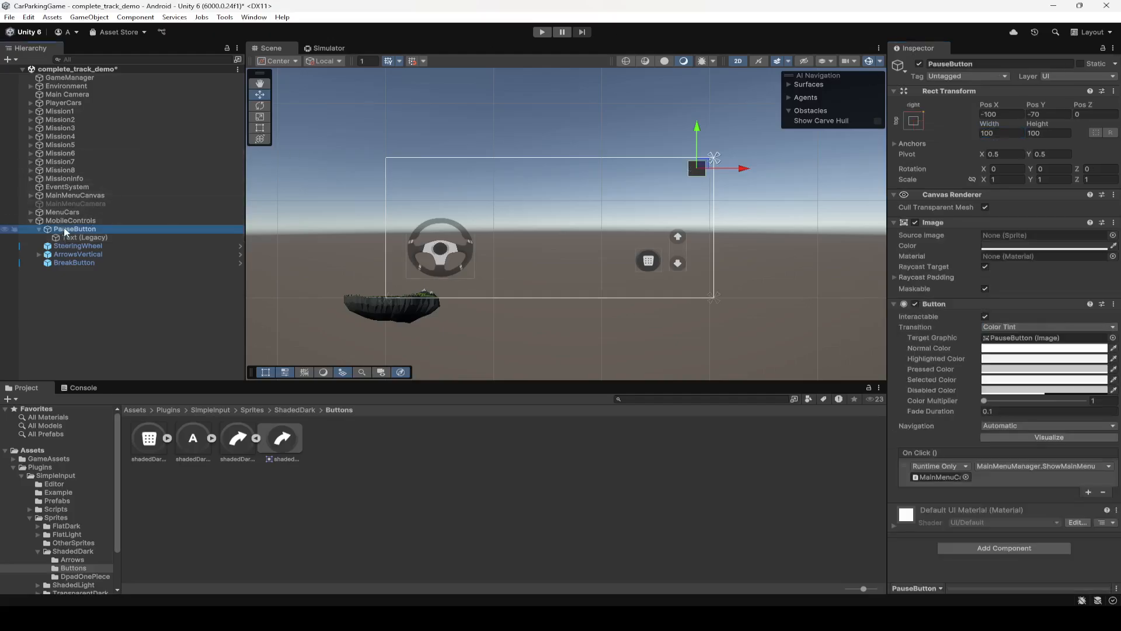
{"action": "left_click", "coordinate": [74, 238]}
{"action": "left_click", "coordinate": [1045, 133]}
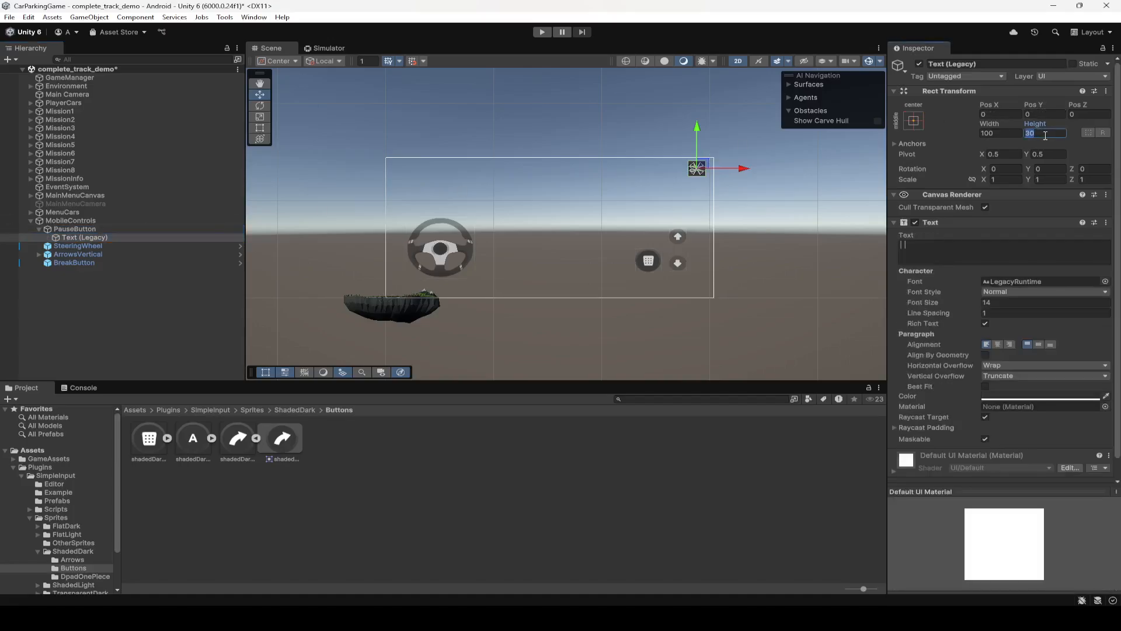
{"action": "type", "text": "100"}
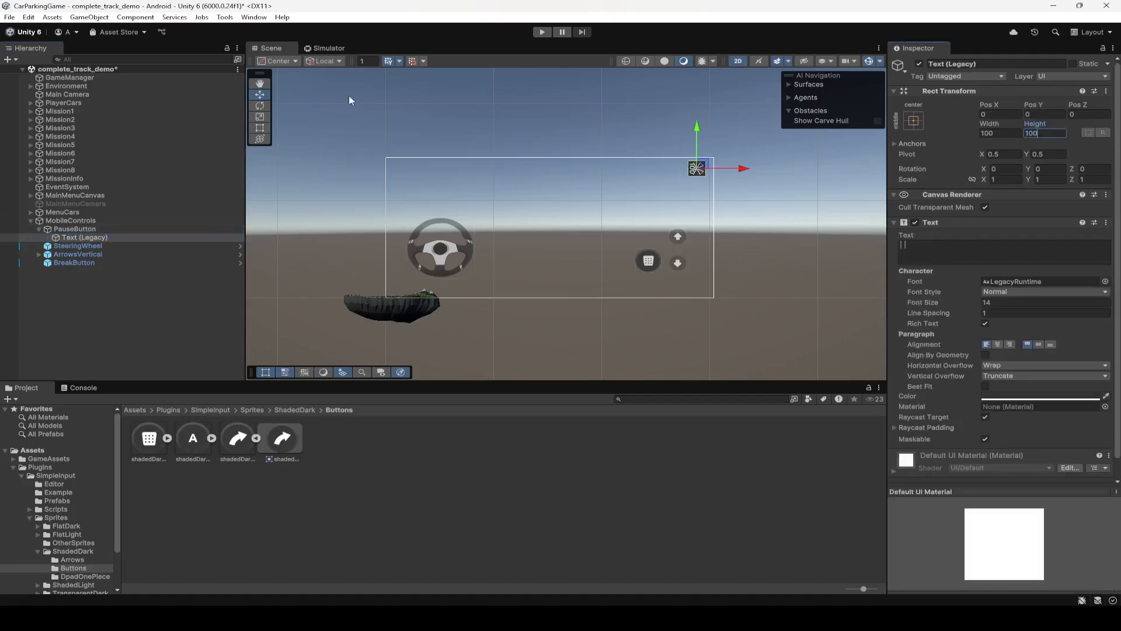
- Color the pause text white (FFFFFF) and center it horizontally and vertically, with the simulator view showing
{"action": "left_click", "coordinate": [327, 47]}
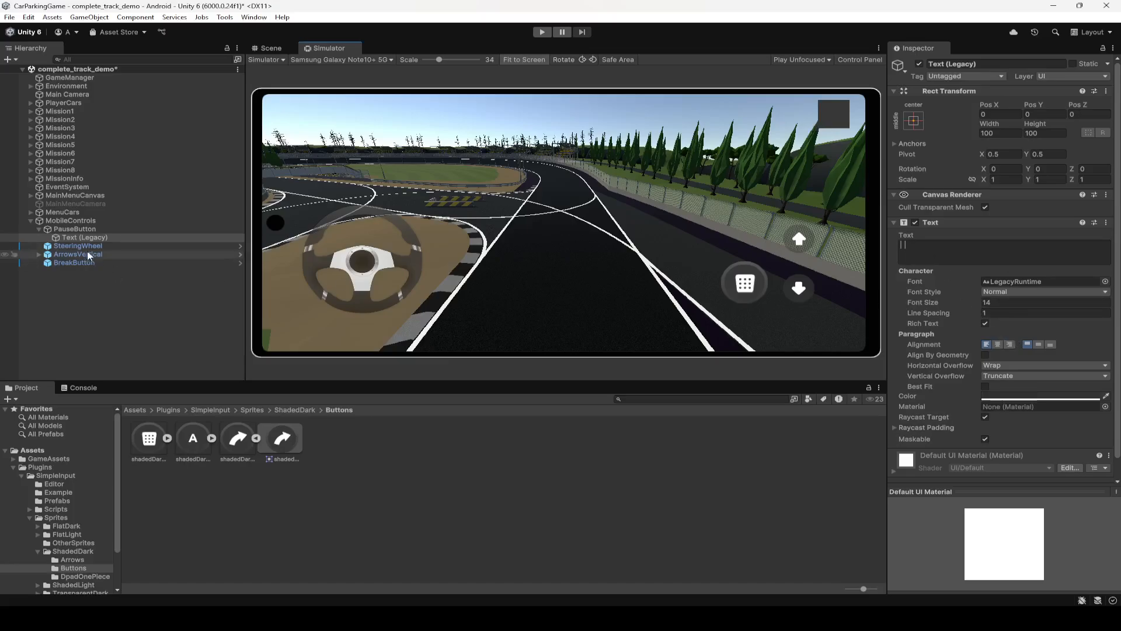
{"action": "left_click", "coordinate": [1036, 396]}
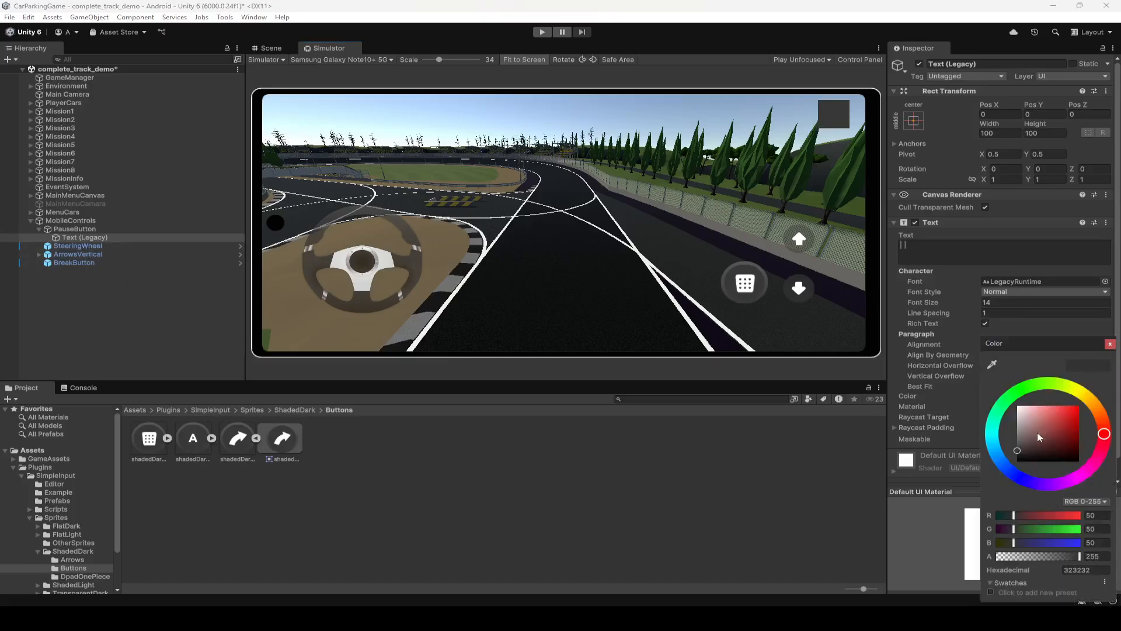
{"action": "left_click_drag", "start_coordinate": [1039, 437], "coordinate": [1017, 404]}
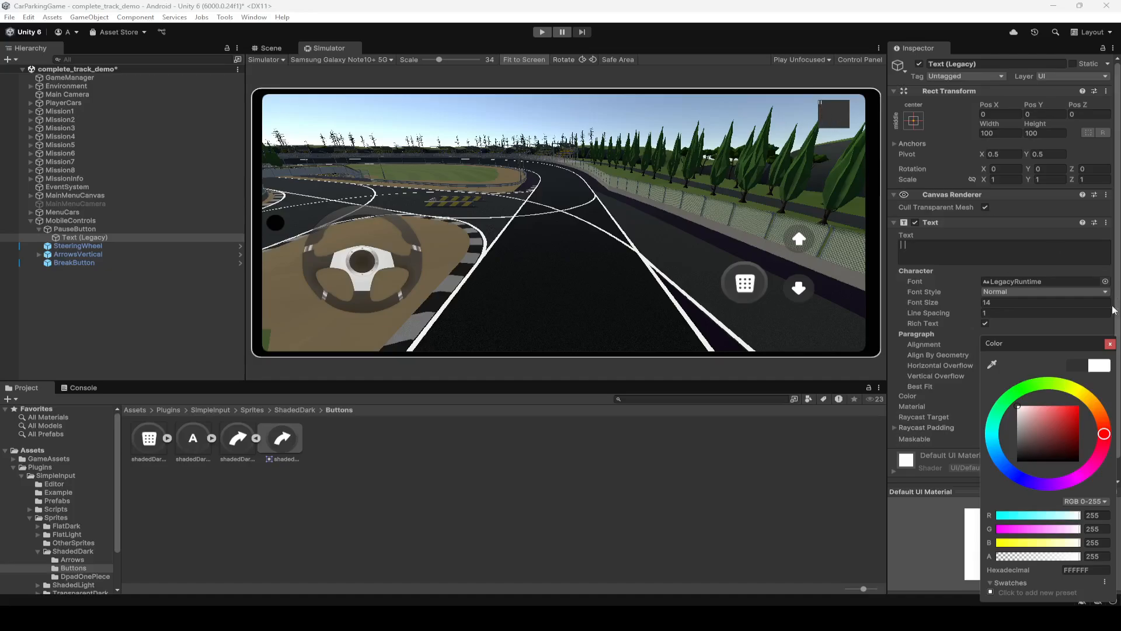
{"action": "left_click", "coordinate": [1110, 344]}
{"action": "left_click", "coordinate": [998, 344]}
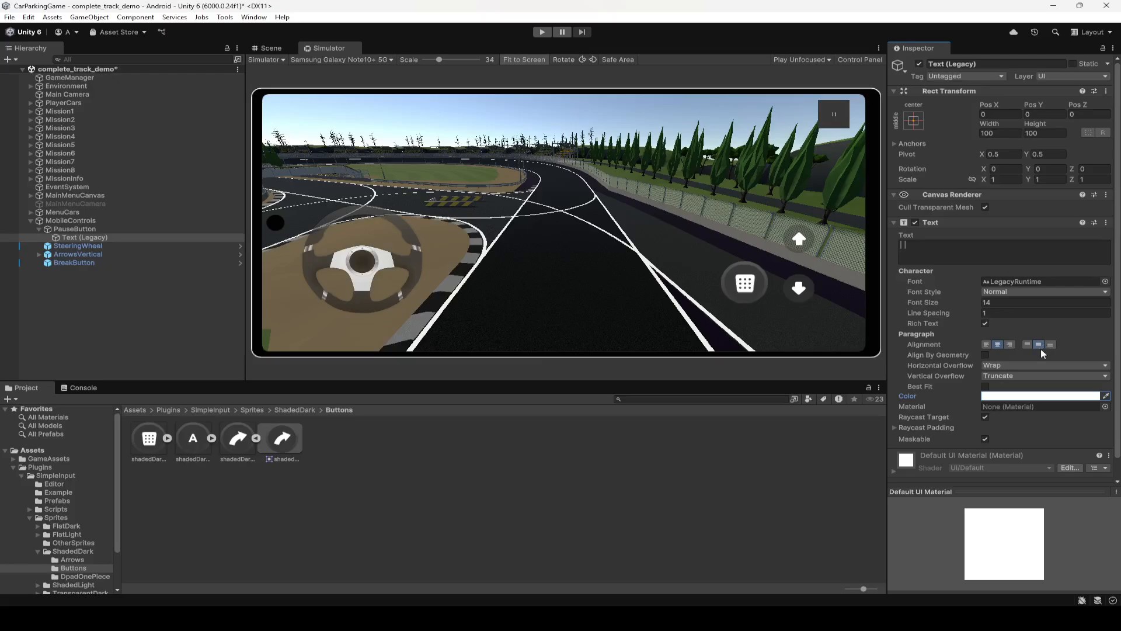
- Set the pause text's font size to 50 and its font style to Bold
{"action": "left_click", "coordinate": [1000, 302]}
{"action": "type", "text": "50"}
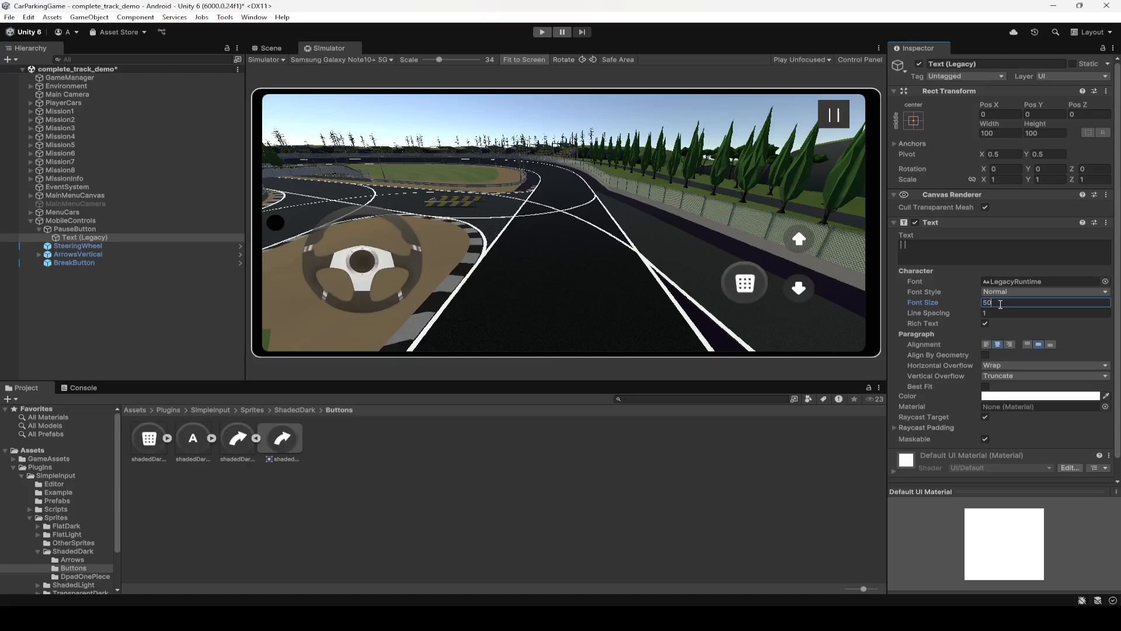
{"action": "left_click", "coordinate": [1002, 291]}
{"action": "left_click", "coordinate": [1008, 313]}
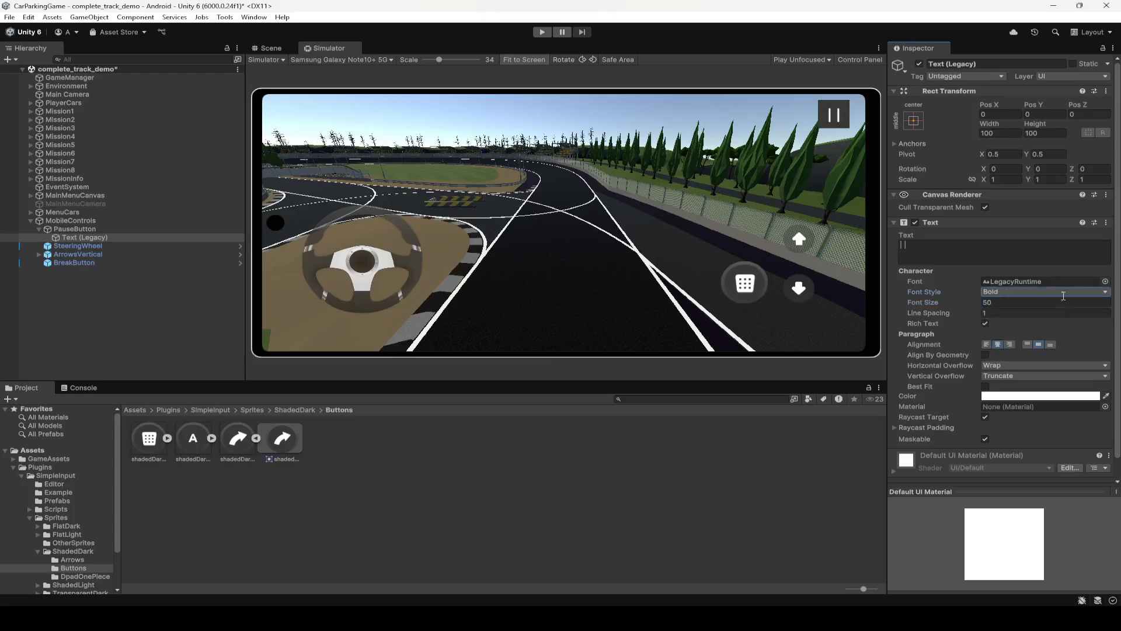
- Change the pause text's font to pixelfont
{"action": "left_click", "coordinate": [1105, 281]}
{"action": "left_click", "coordinate": [1086, 330]}
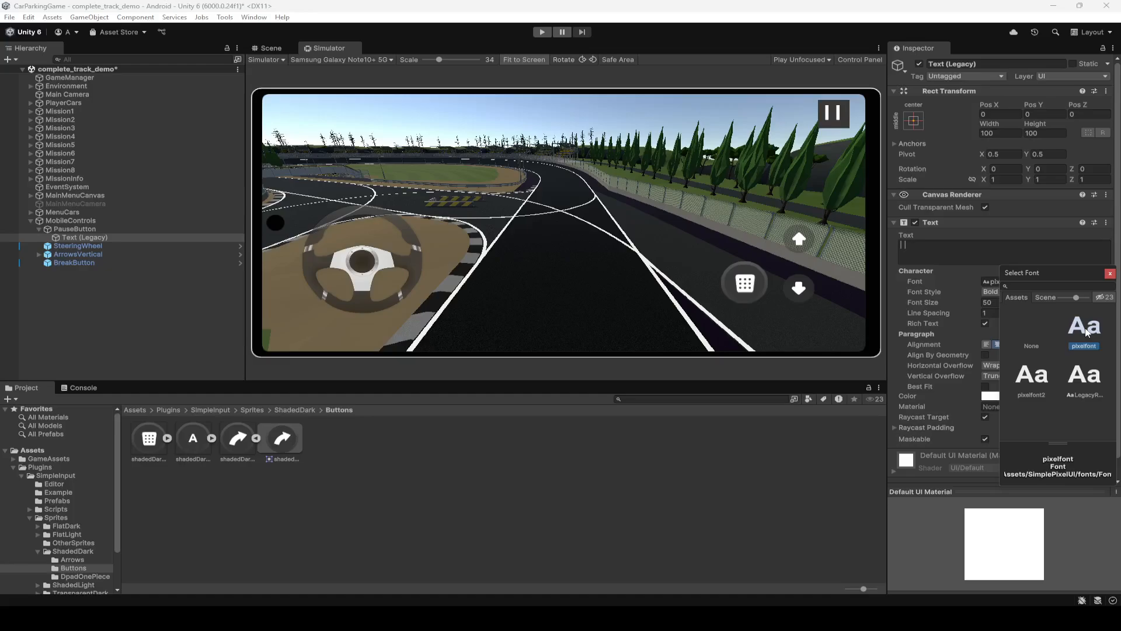
{"action": "double_click", "coordinate": [1086, 330]}
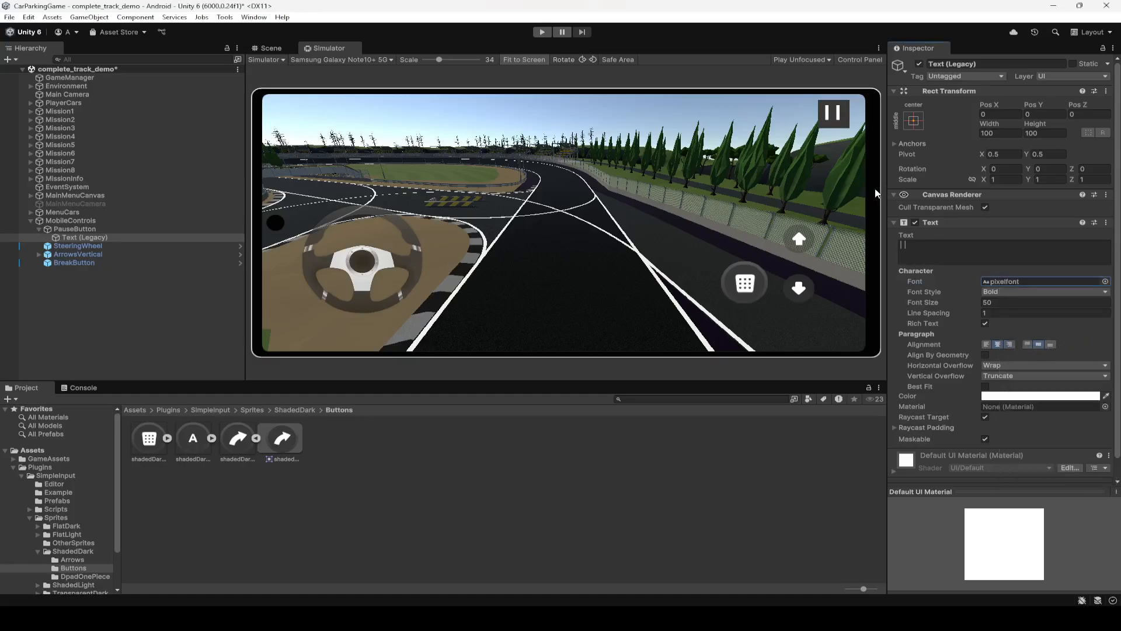
- Try the Normal font style on the pause text, then return it to Bold
{"action": "left_click", "coordinate": [1007, 292]}
{"action": "left_click", "coordinate": [1008, 303]}
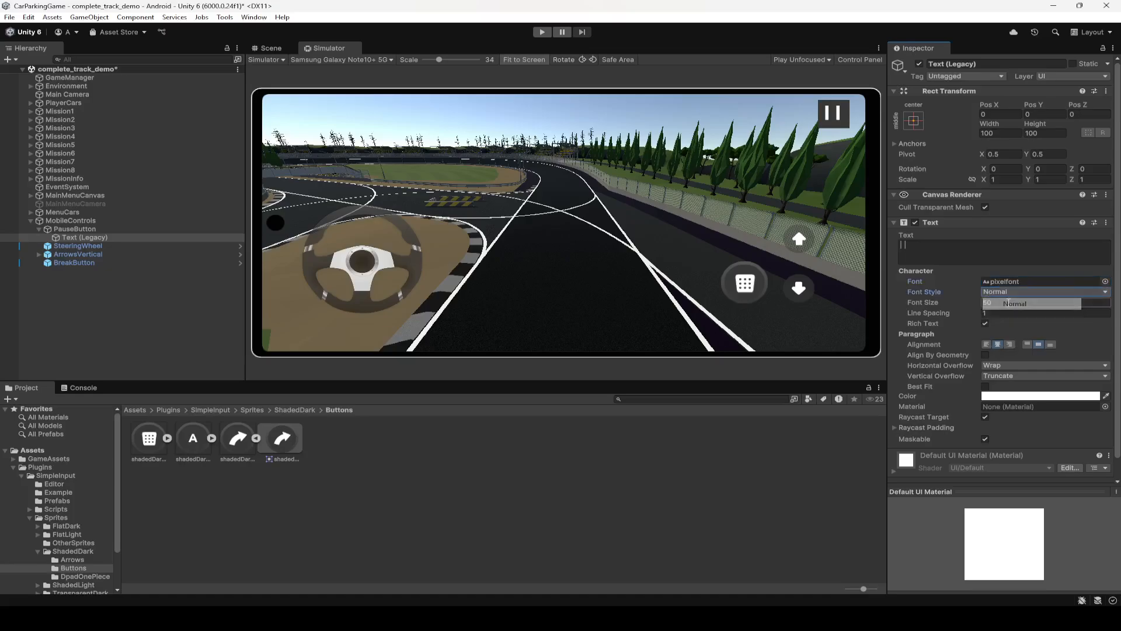
{"action": "left_click", "coordinate": [1008, 292]}
{"action": "left_click", "coordinate": [1013, 314]}
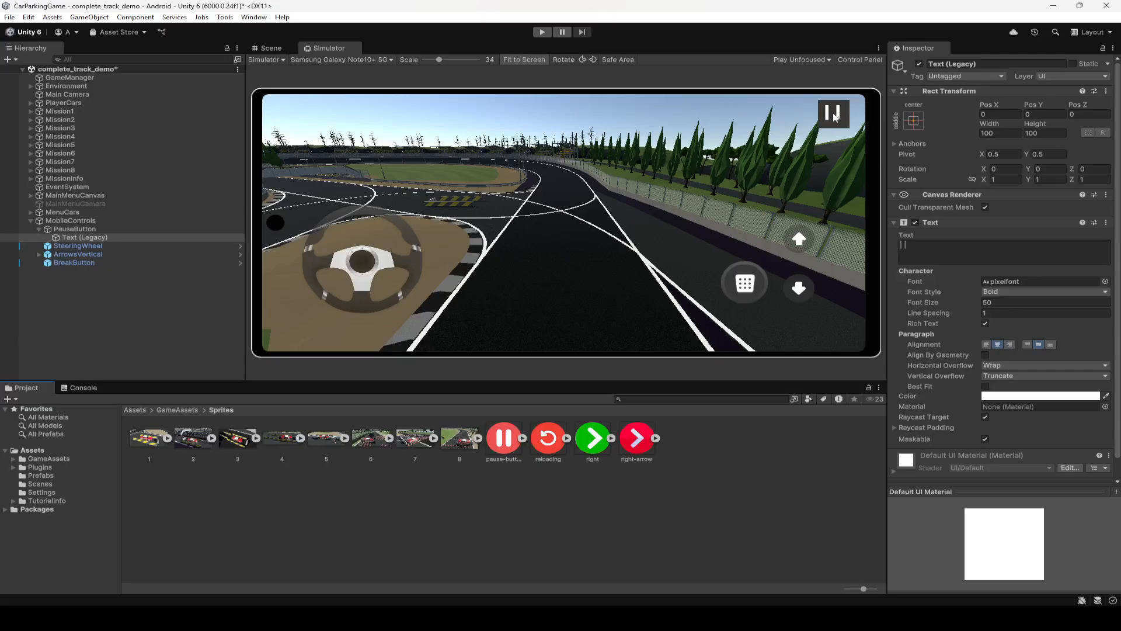
- Nudge the pause text to about X 4.15, Y -5.08 inside its button, save the scene, and return to the scene view
{"action": "left_click", "coordinate": [163, 237]}
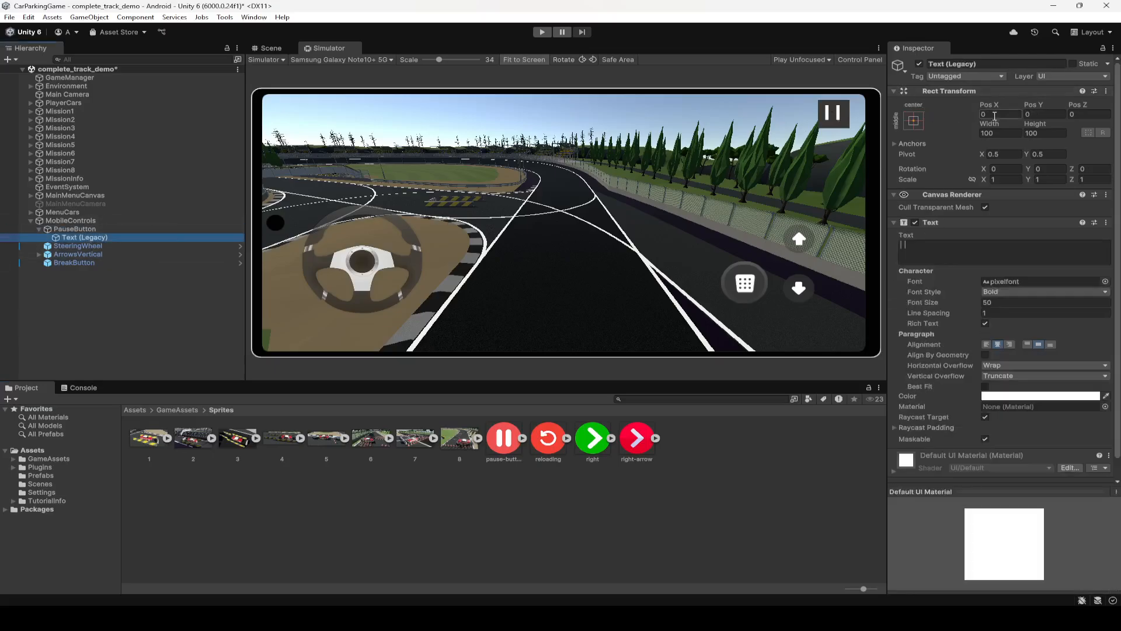
{"action": "left_click_drag", "start_coordinate": [1030, 106], "coordinate": [997, 102]}
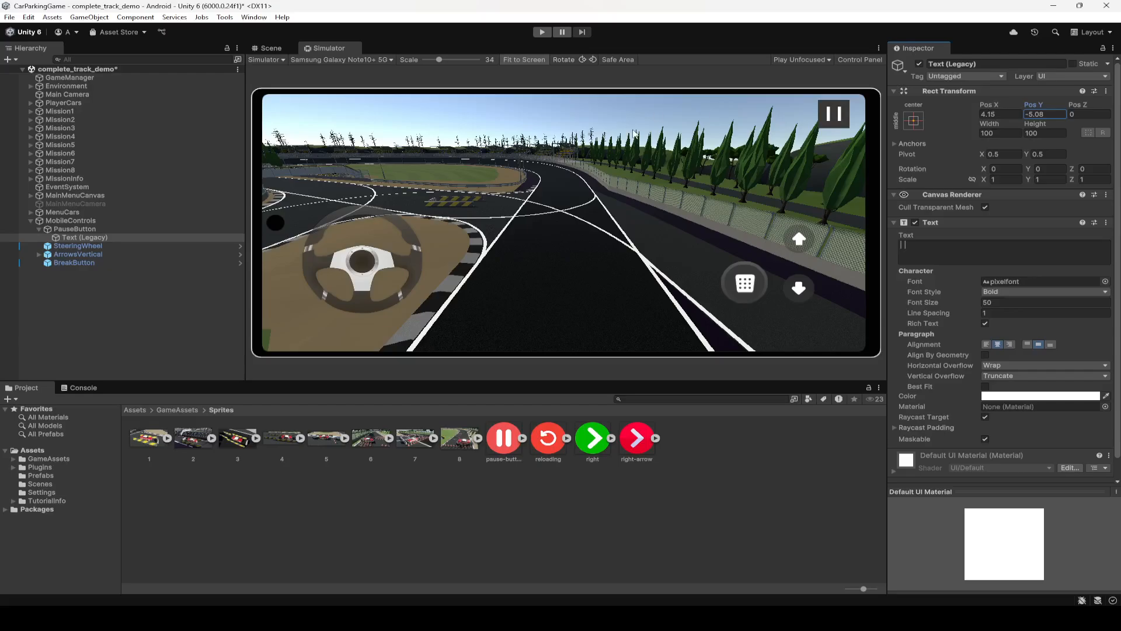
{"action": "key", "text": "ctrl+s"}
{"action": "left_click", "coordinate": [274, 48]}
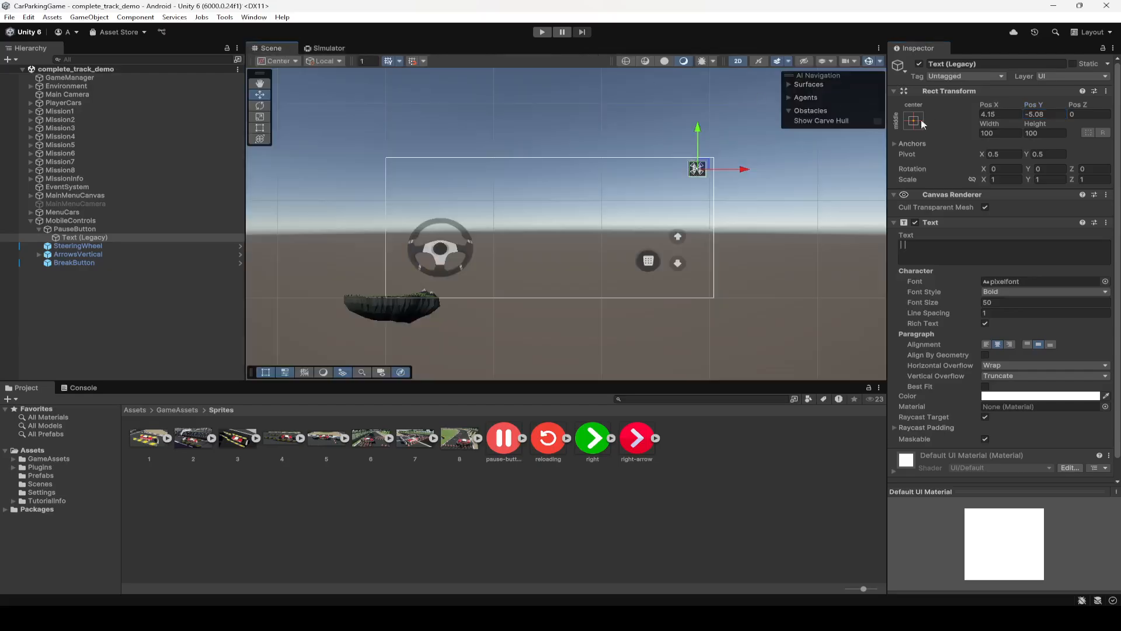
- Preview the mobile controls in the device simulator and set the PauseButton image color's alpha to 200
{"action": "left_click", "coordinate": [329, 48]}
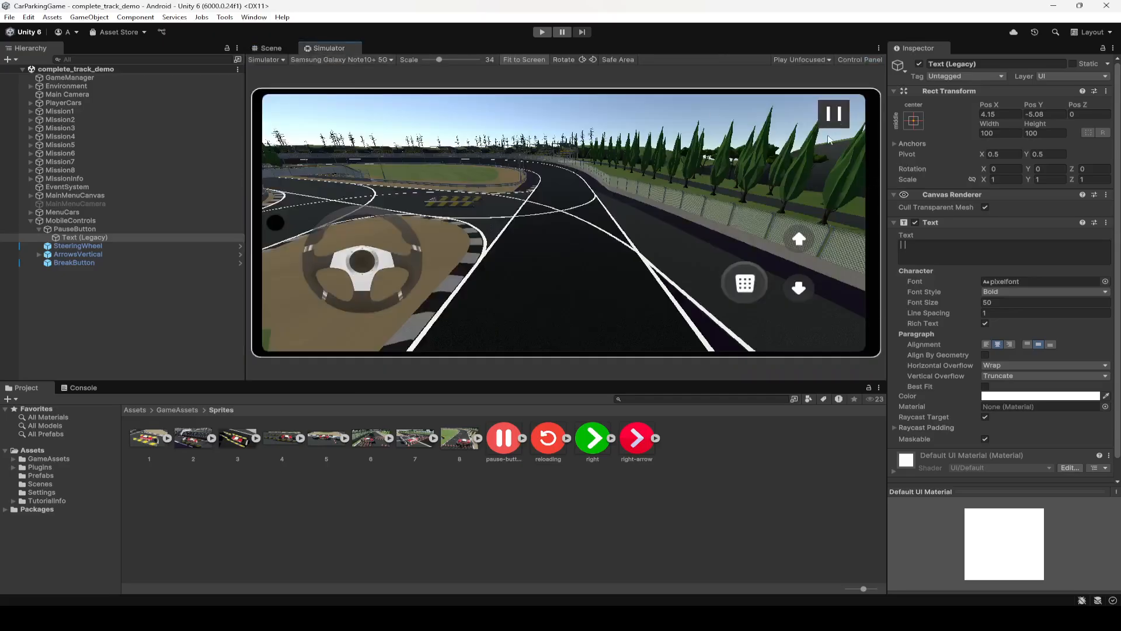
{"action": "left_click", "coordinate": [39, 229]}
{"action": "left_click", "coordinate": [68, 229]}
{"action": "left_click", "coordinate": [1019, 246]}
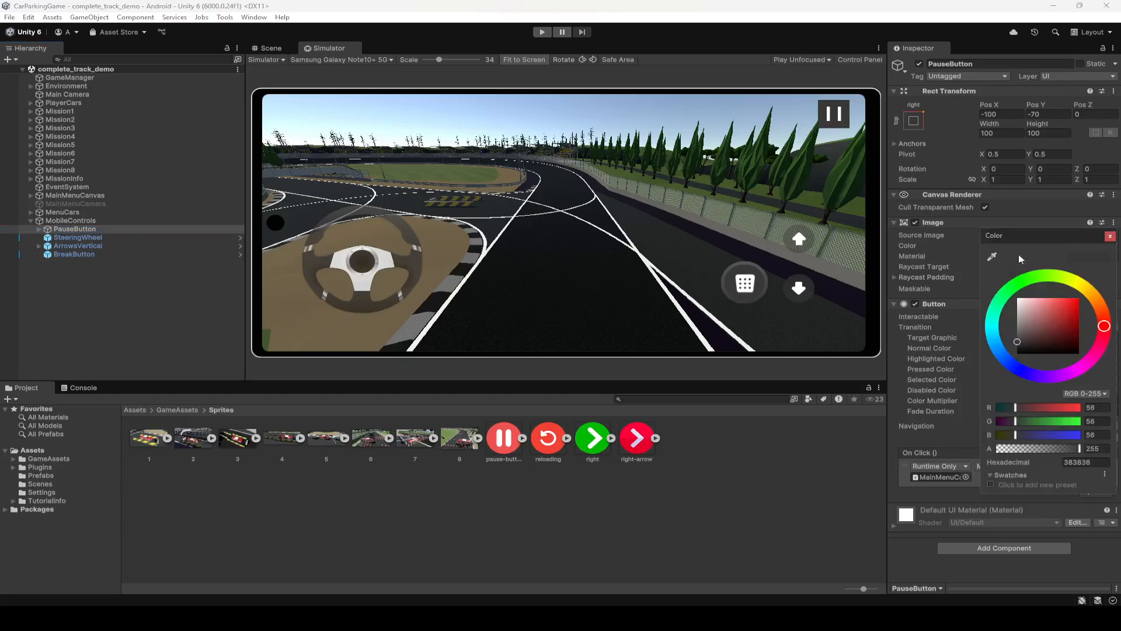
{"action": "left_click", "coordinate": [1051, 448]}
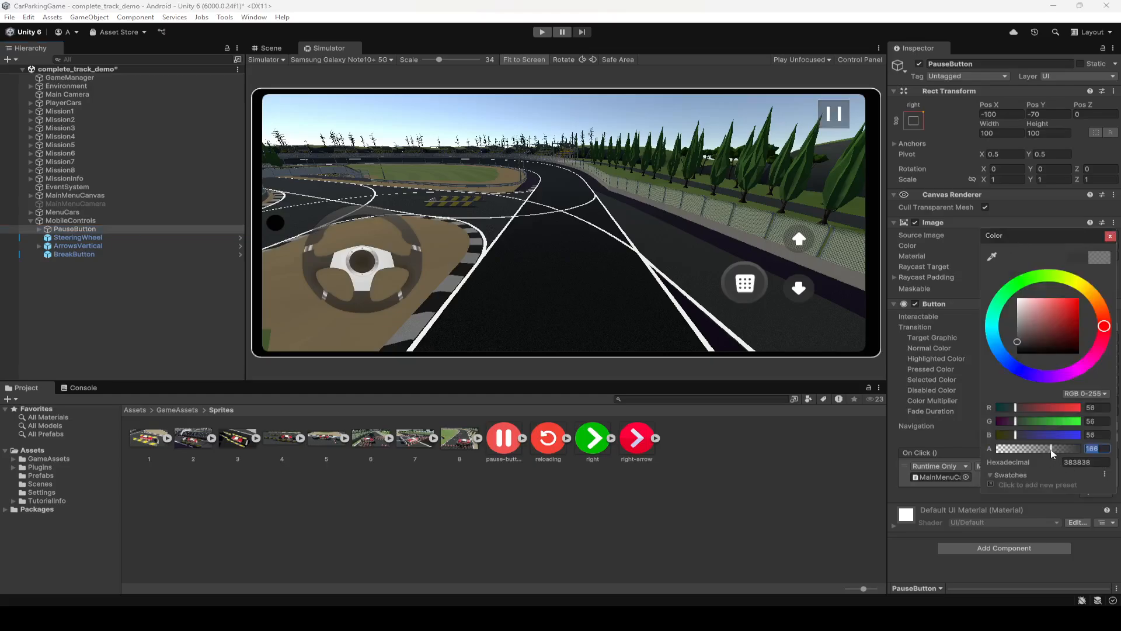
{"action": "left_click_drag", "start_coordinate": [1051, 449], "coordinate": [1054, 449]}
{"action": "double_click", "coordinate": [1106, 448]}
{"action": "type", "text": "200"}
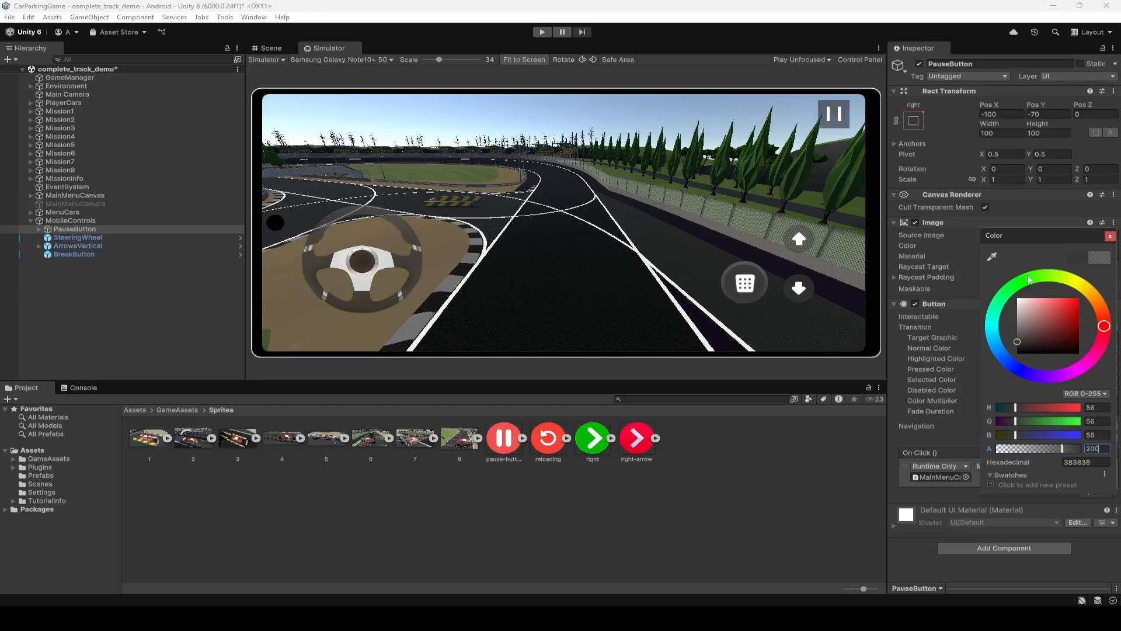
{"action": "left_click", "coordinate": [1109, 236]}
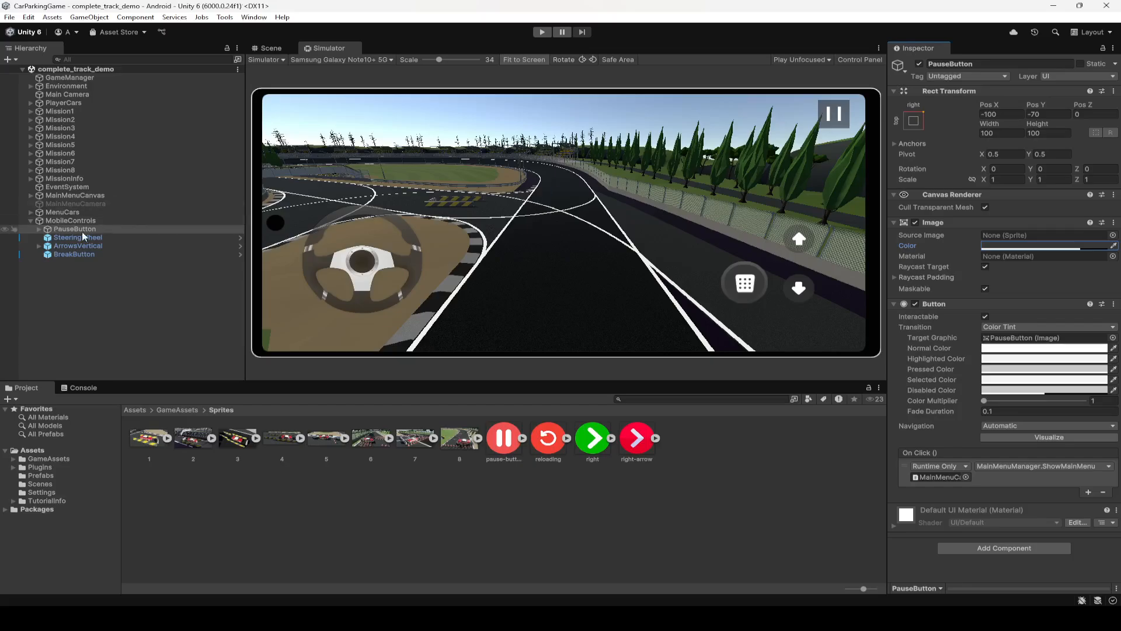
- Set the BreakButton image color's alpha to 100 and save the scene
{"action": "left_click", "coordinate": [79, 247]}
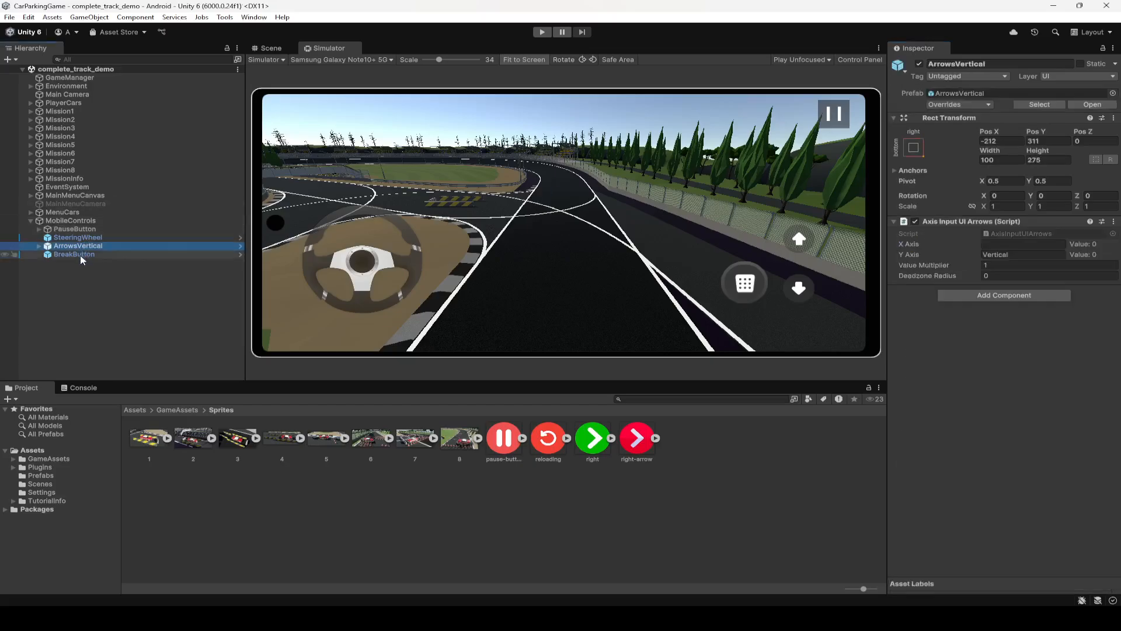
{"action": "left_click", "coordinate": [79, 255]}
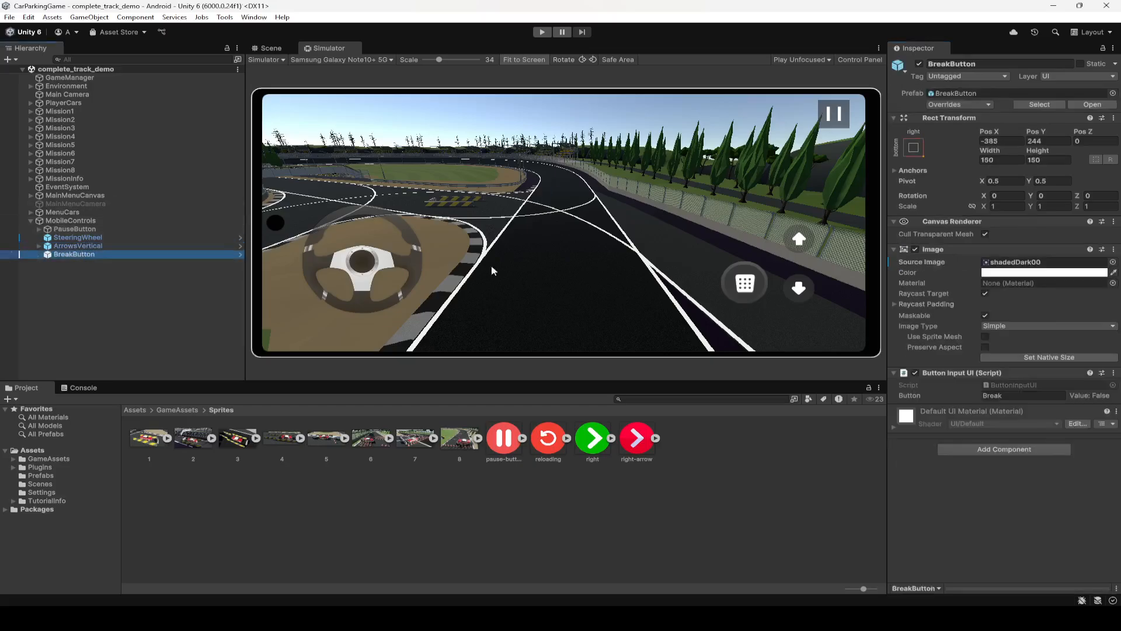
{"action": "left_click", "coordinate": [1044, 272]}
{"action": "left_click", "coordinate": [1102, 478]}
{"action": "type", "text": "200"}
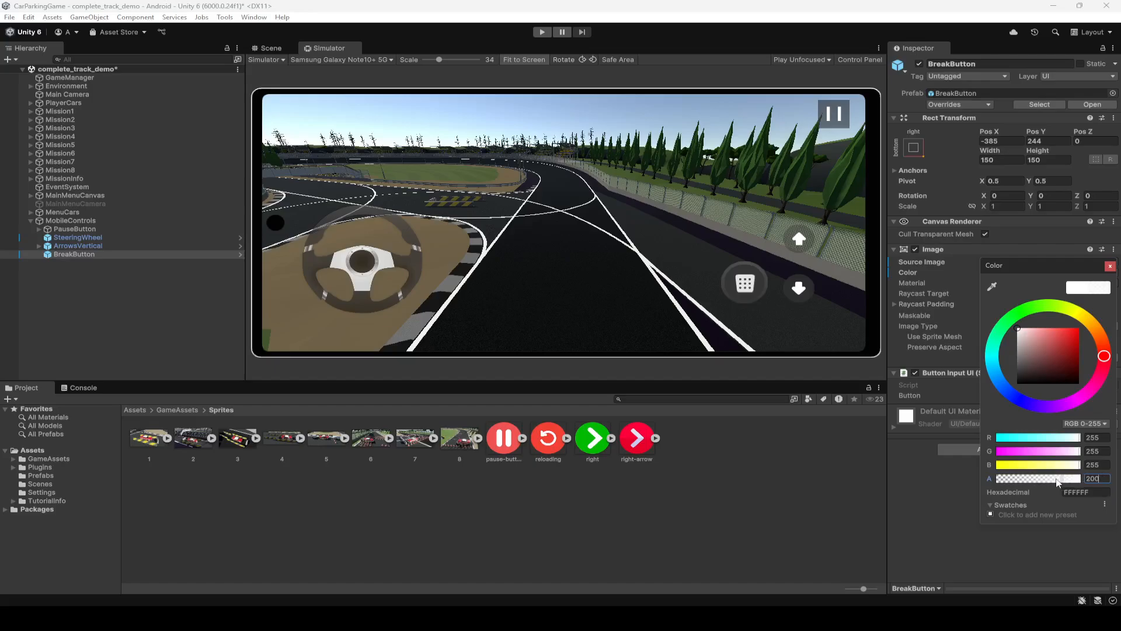
{"action": "left_click_drag", "start_coordinate": [1059, 484], "coordinate": [1023, 484]}
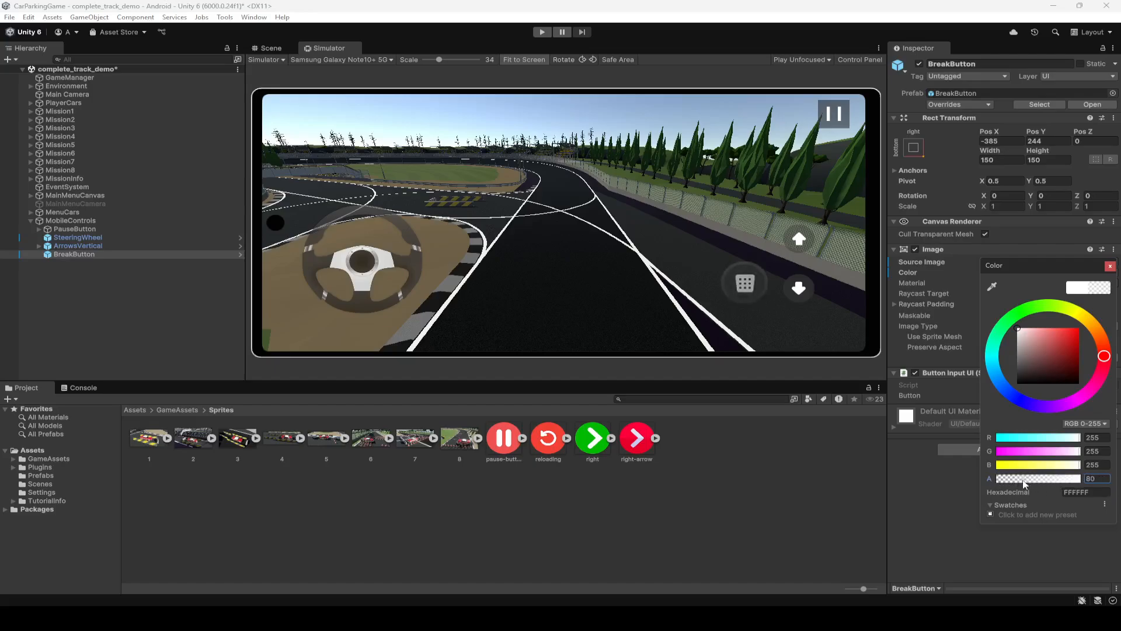
{"action": "left_click", "coordinate": [1102, 478]}
{"action": "type", "text": "100"}
{"action": "left_click", "coordinate": [1109, 269]}
{"action": "key", "text": "ctrl+s"}
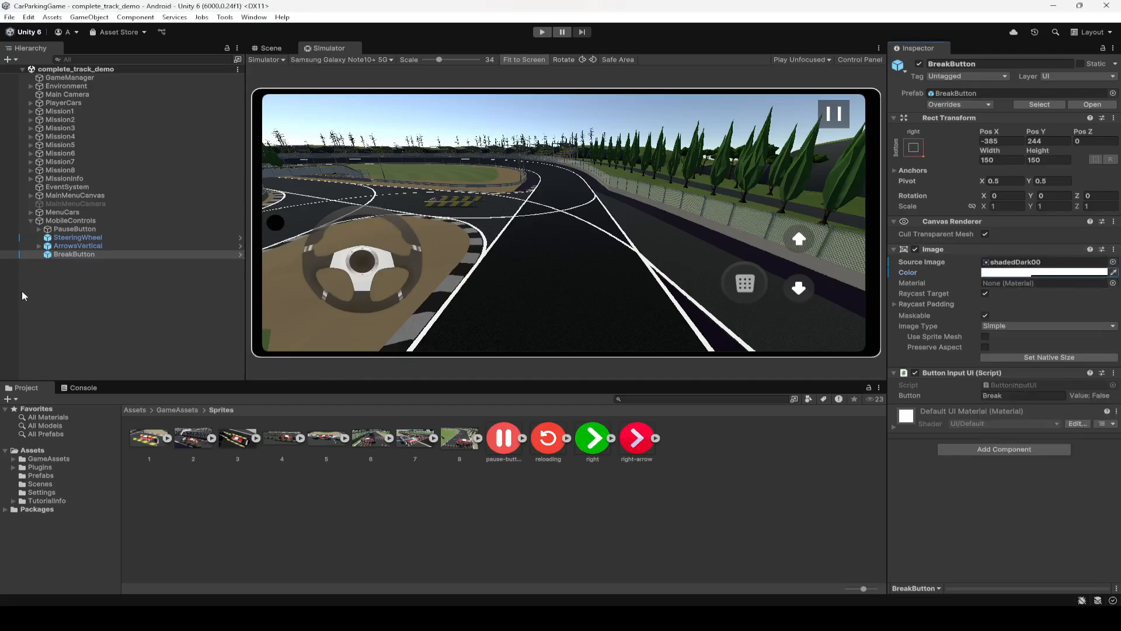
{"action": "left_click", "coordinate": [52, 299]}
{"action": "left_click", "coordinate": [77, 229]}
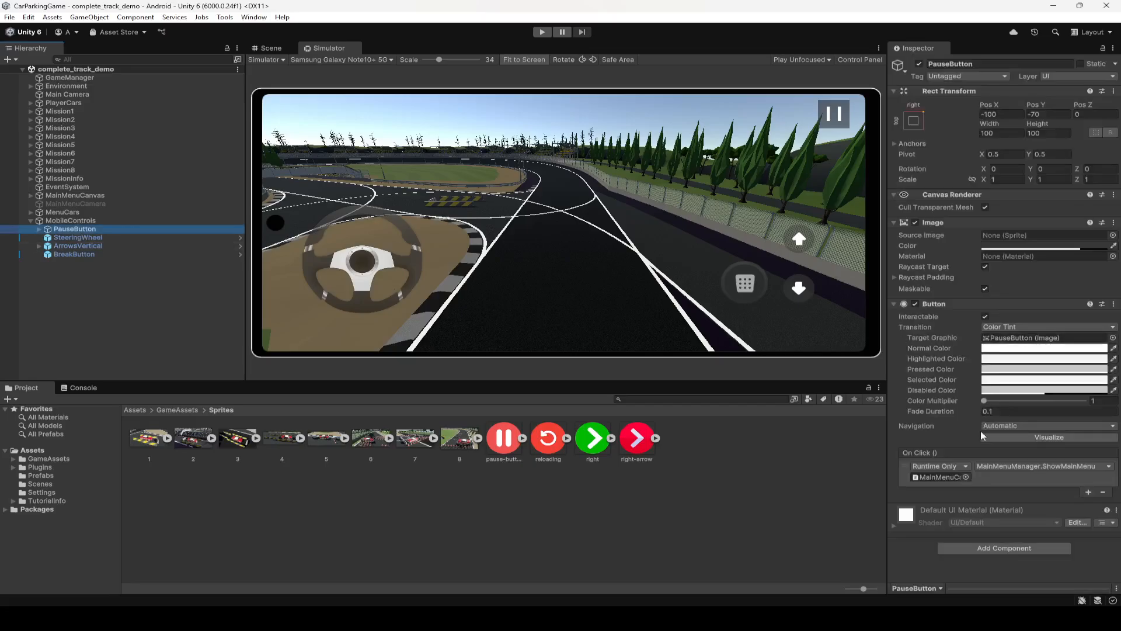
{"action": "left_click", "coordinate": [88, 246]}
{"action": "left_click", "coordinate": [89, 255]}
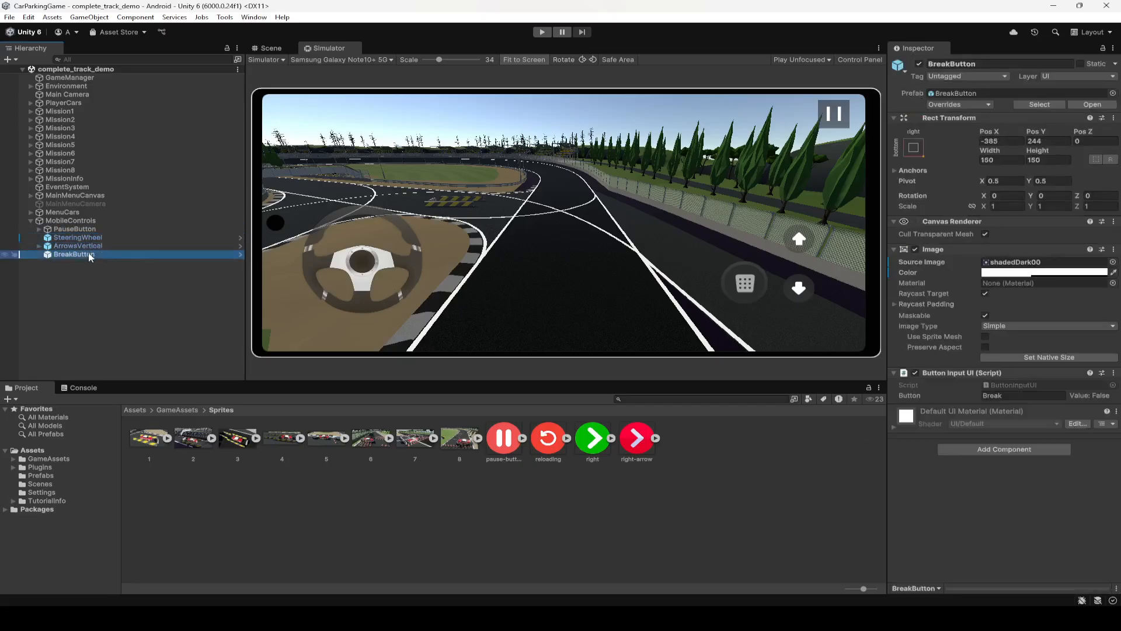
{"action": "left_click", "coordinate": [147, 300]}
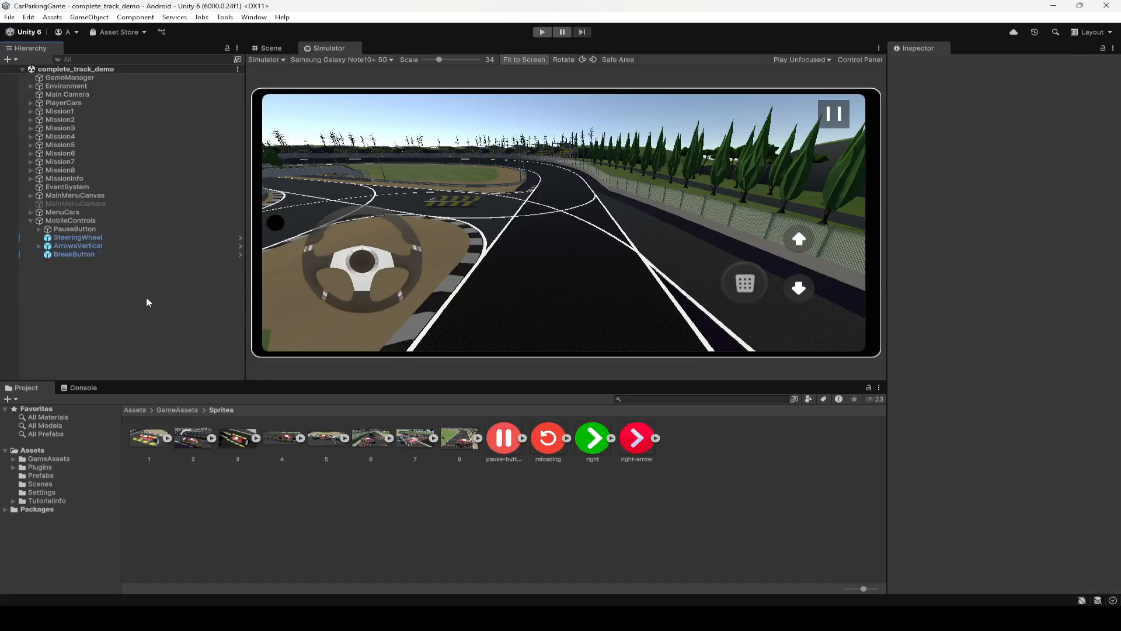